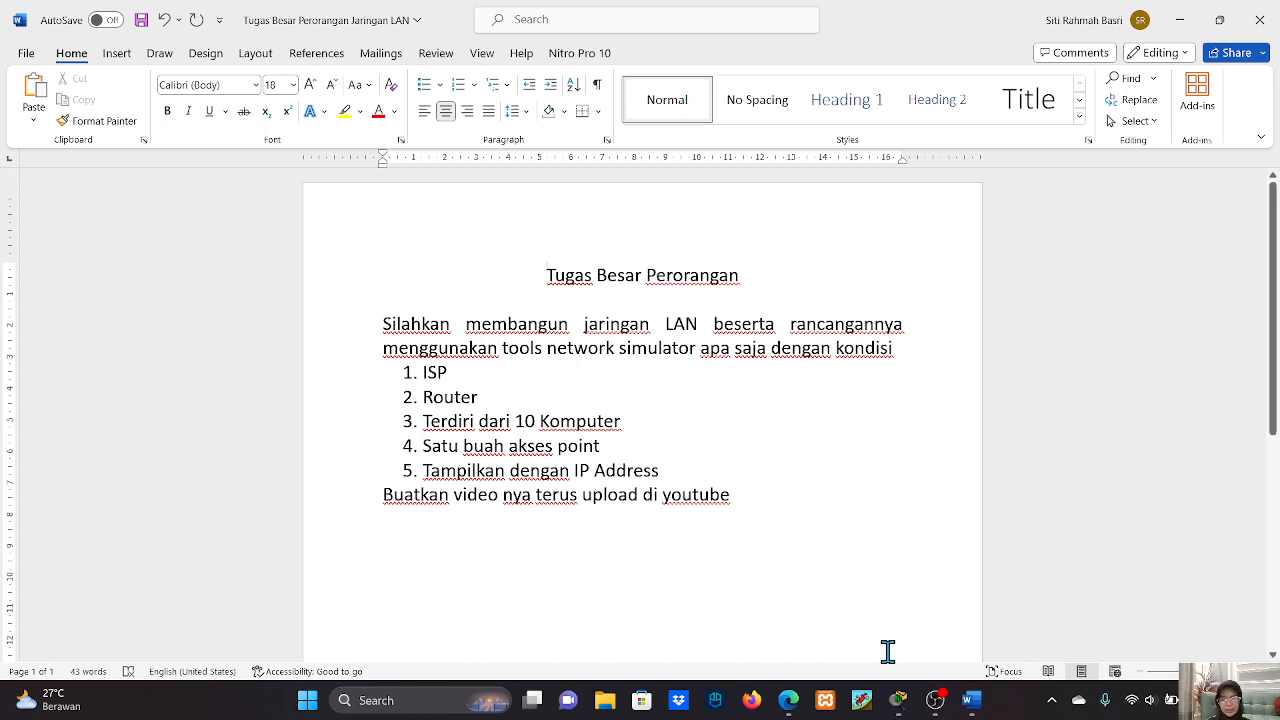
Step: Switch to Cisco Packet Tracer, group the ISP router into a cluster, and name the cluster ISP
left_click(898, 700)
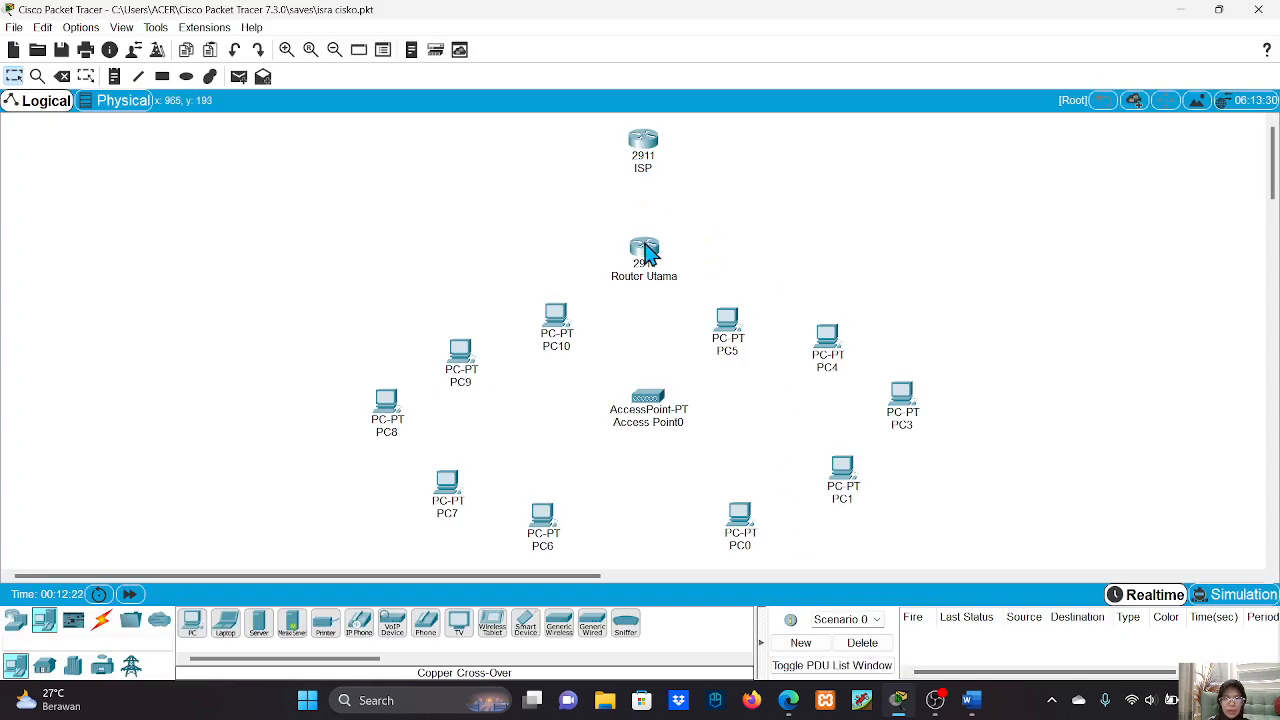
left_click_drag(593, 122, 702, 182)
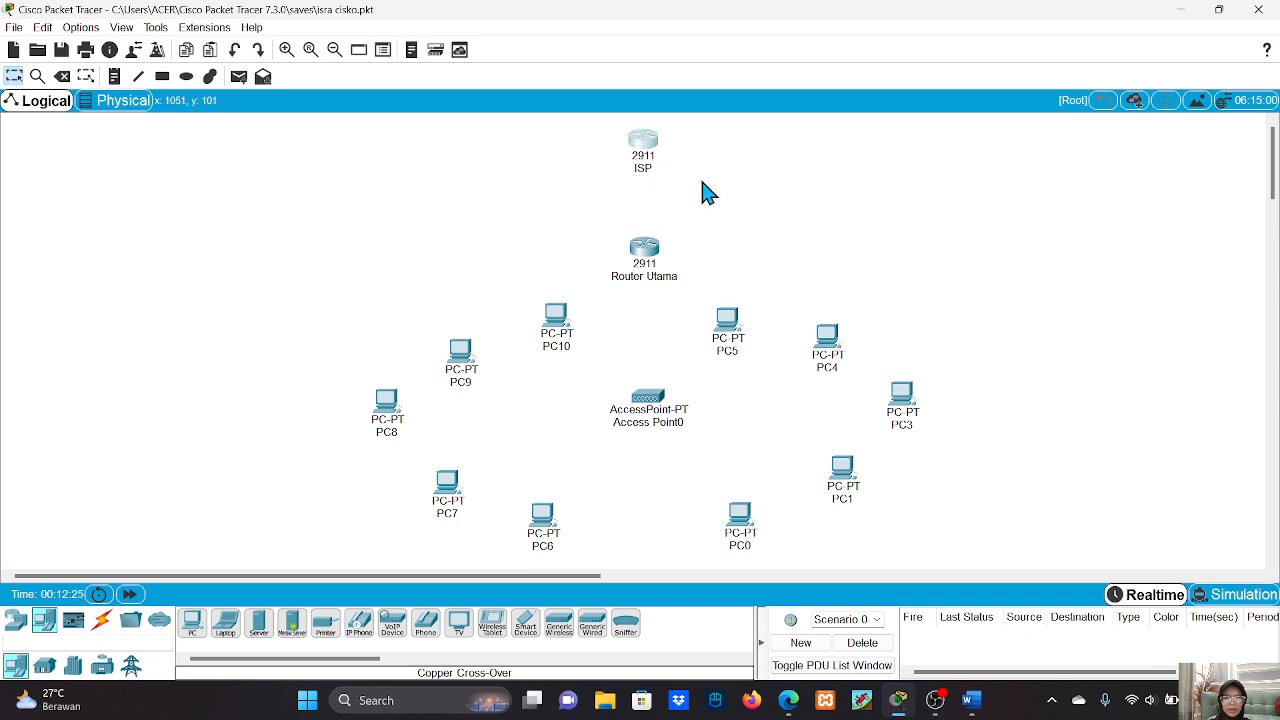
left_click(1134, 108)
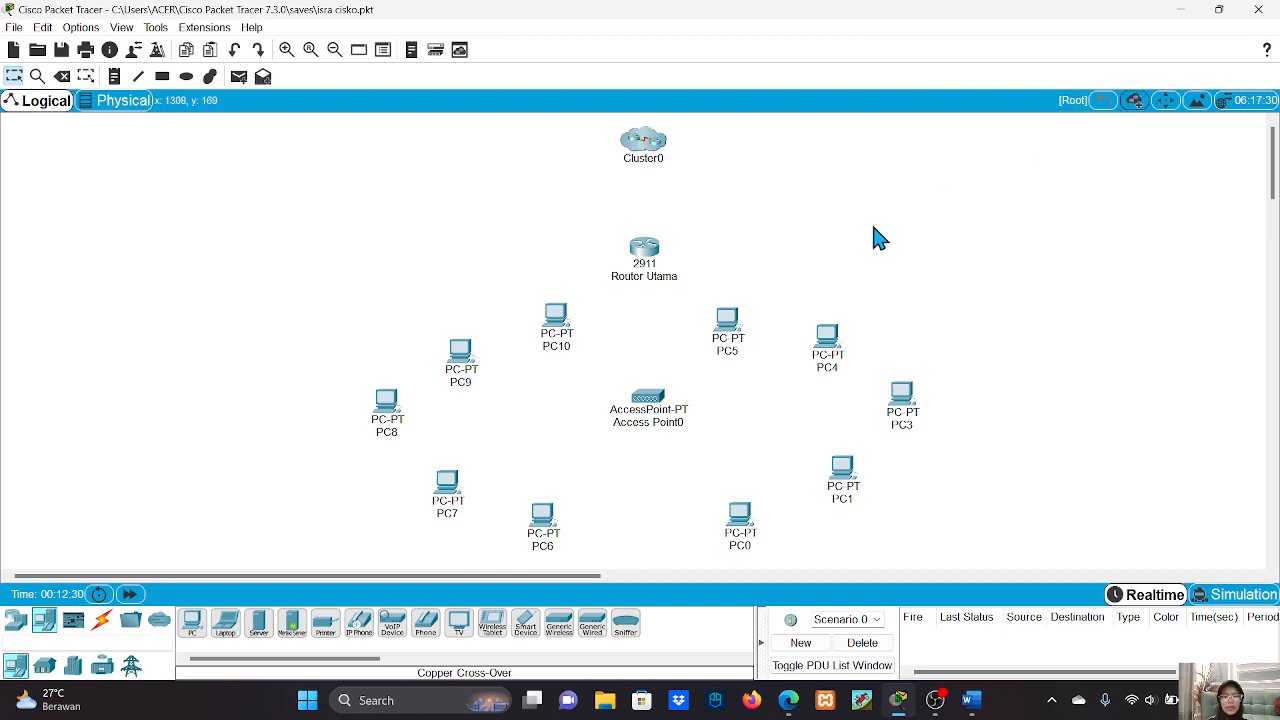
left_click(643, 160)
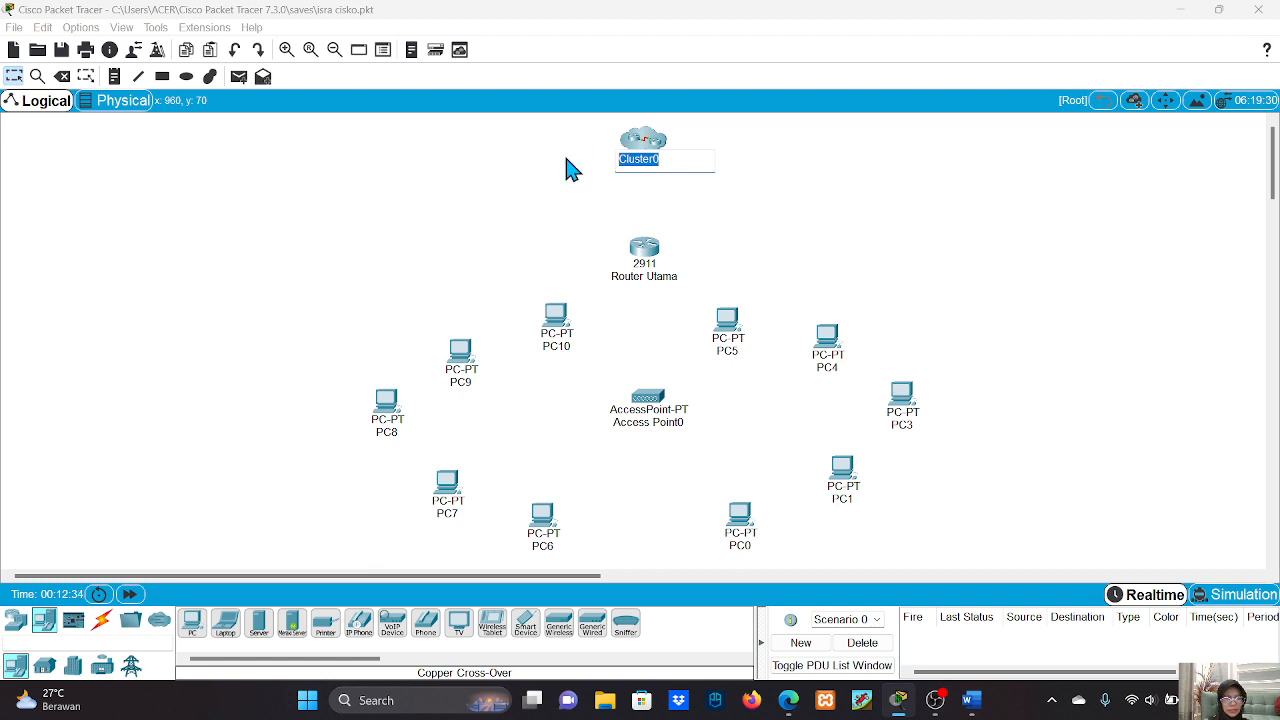
type("ISP")
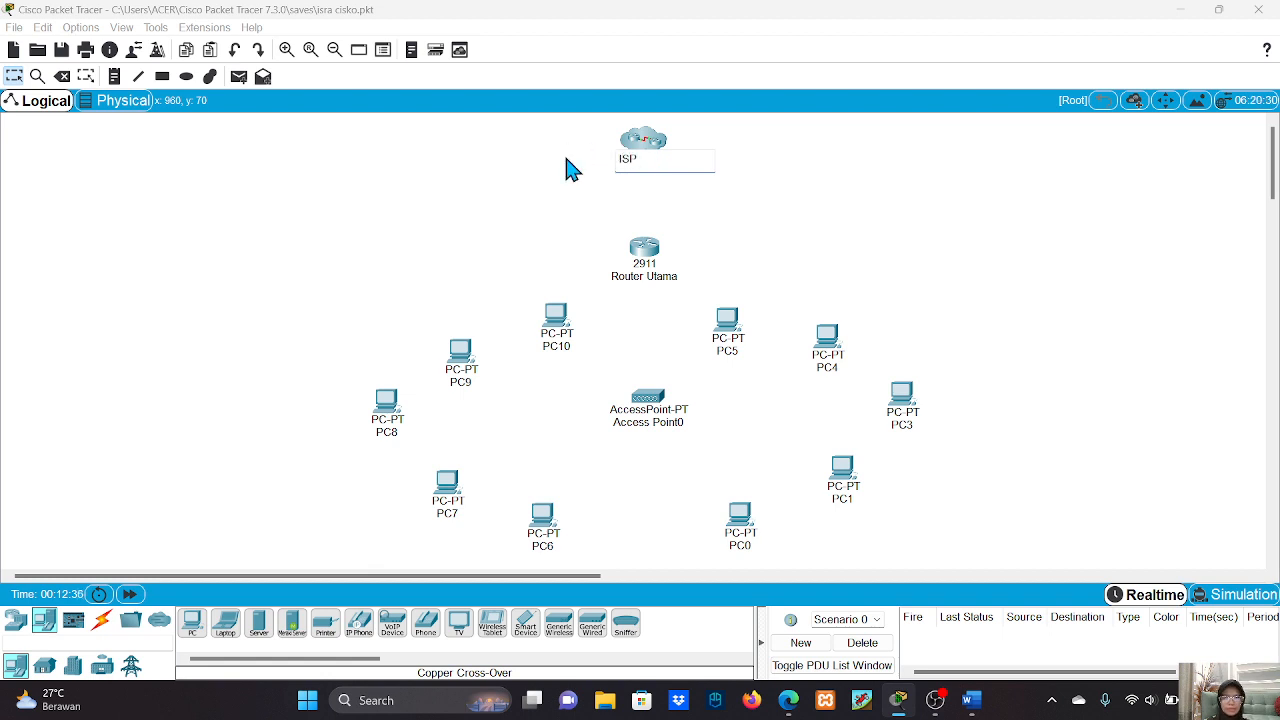
key("Return")
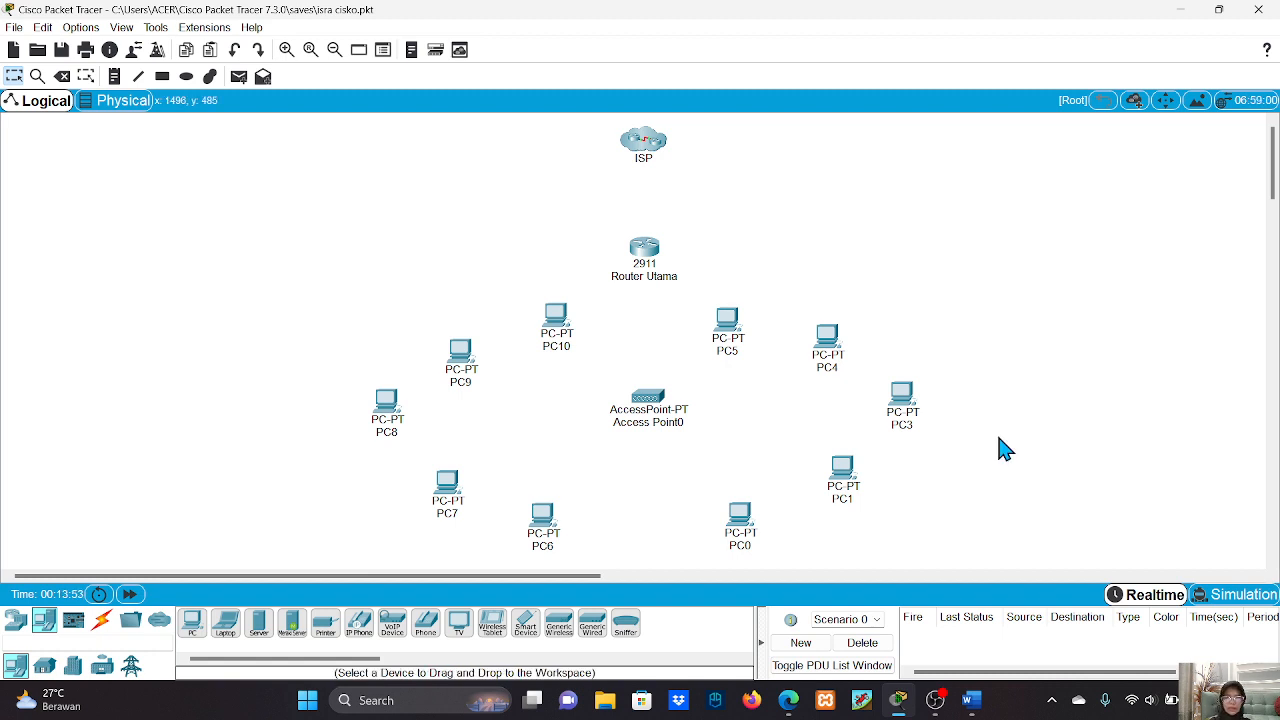
left_click(99, 622)
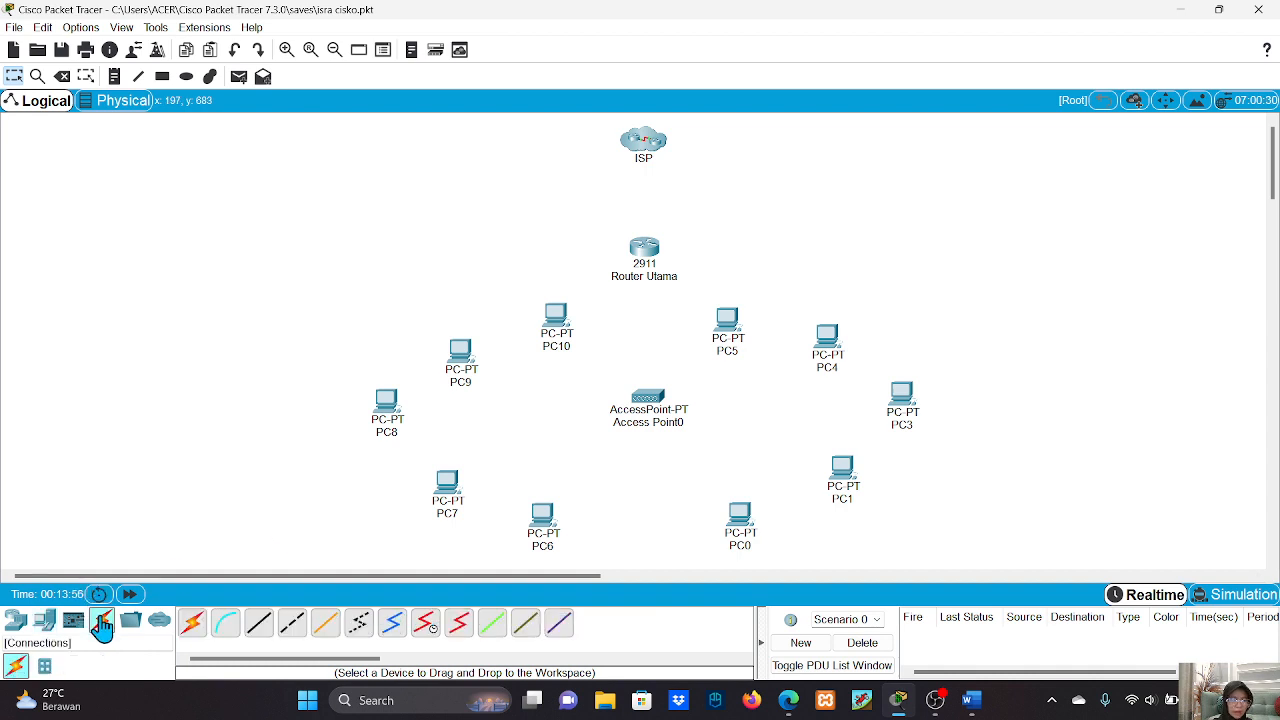
left_click(289, 630)
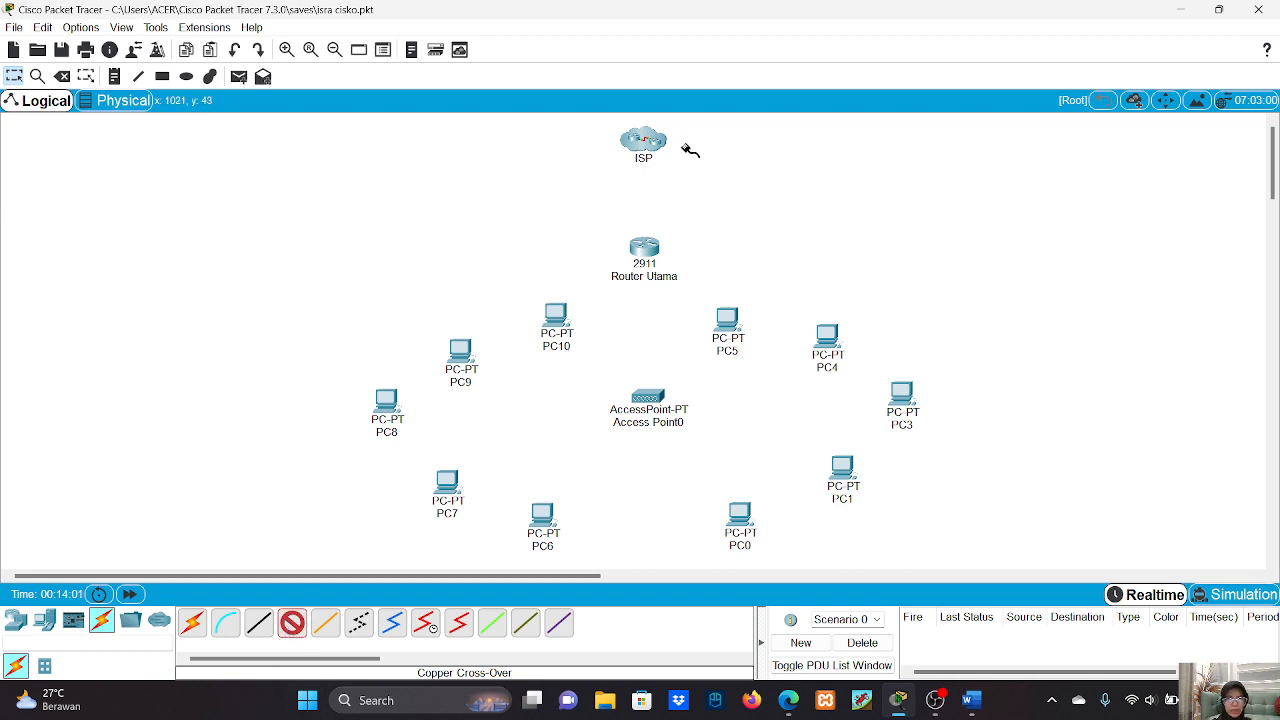
left_click(643, 141)
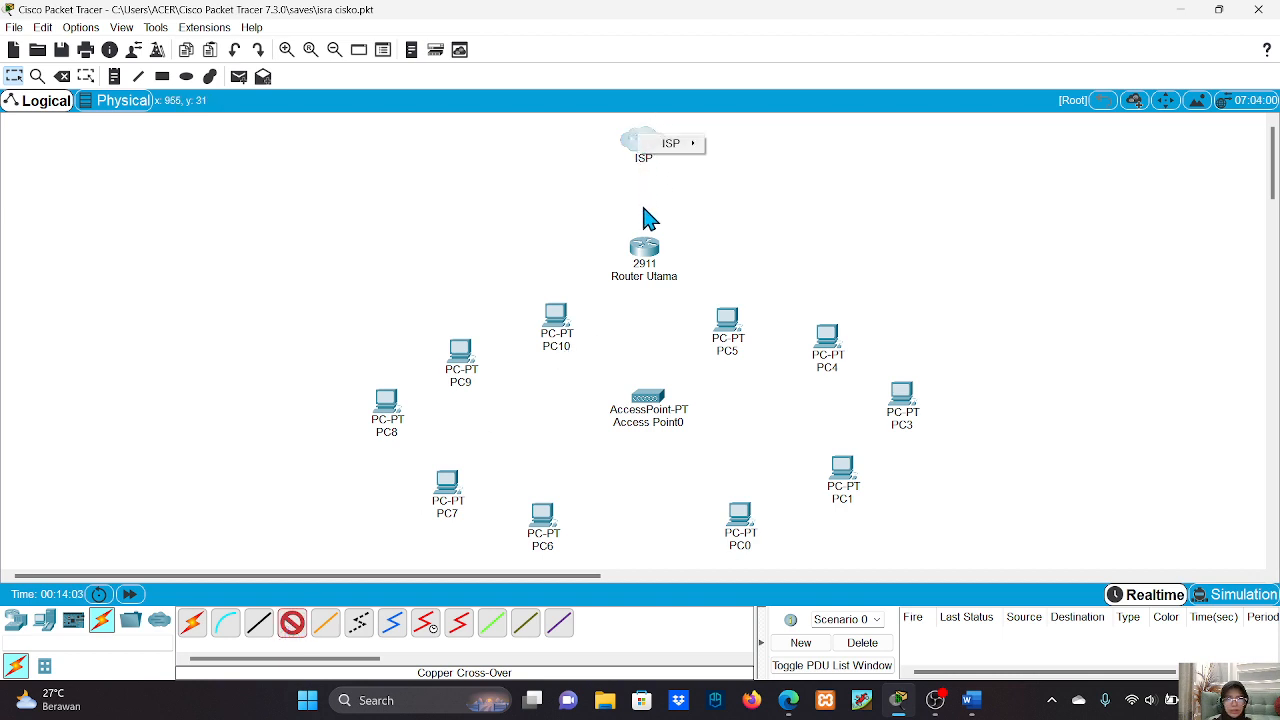
left_click(636, 138)
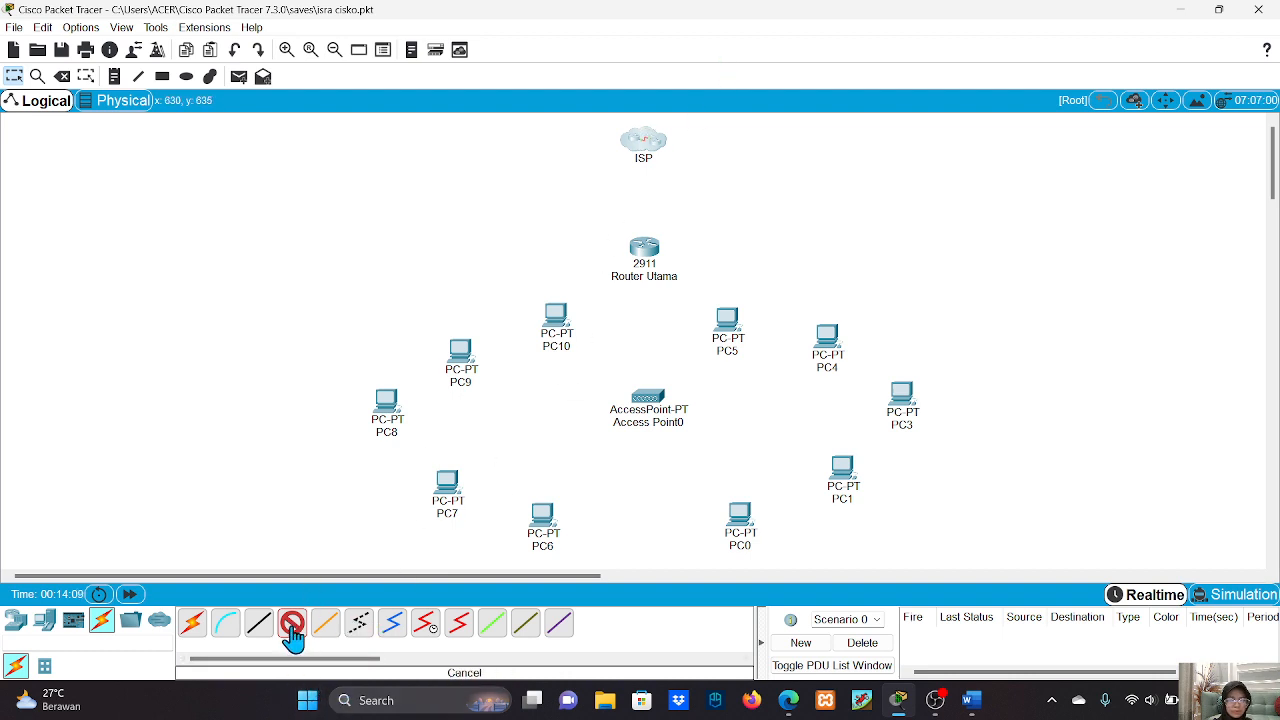
left_click_drag(292, 627, 642, 141)
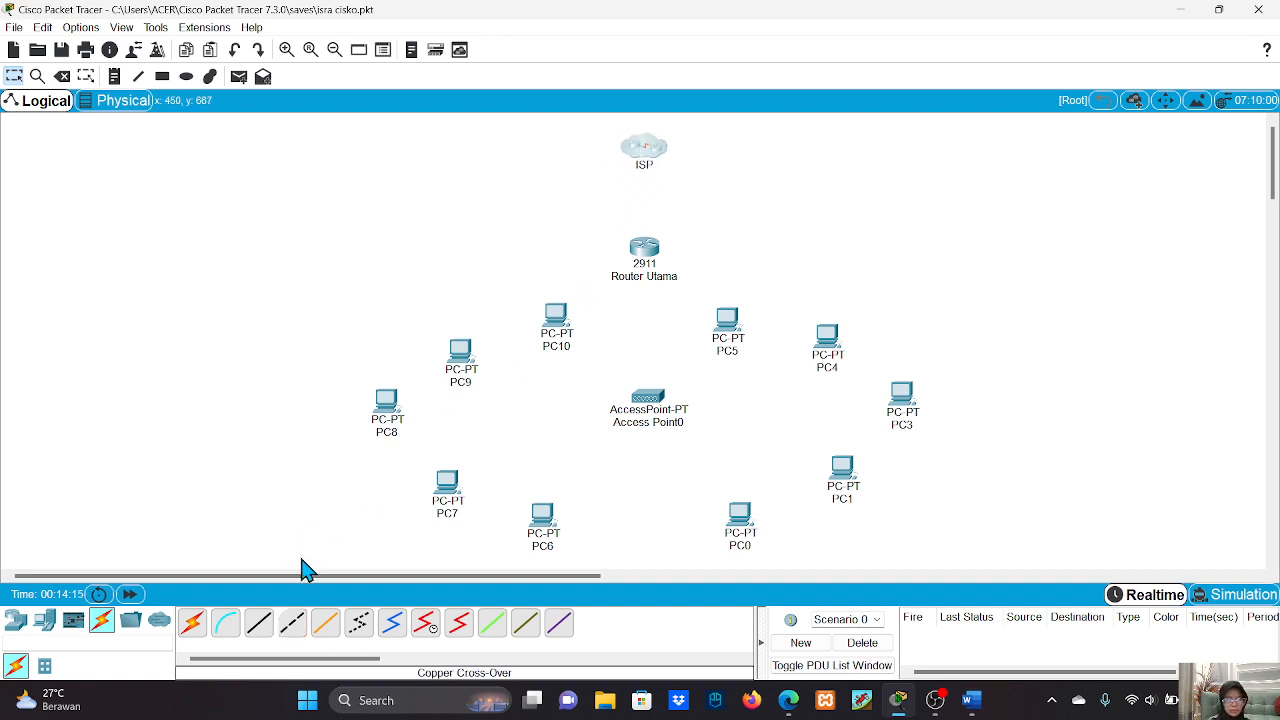
Step: Connect GigabitEthernet0/0 of the ISP cluster to GigabitEthernet0/0 of Router Utama with a copper cross-over cable
left_click(290, 630)
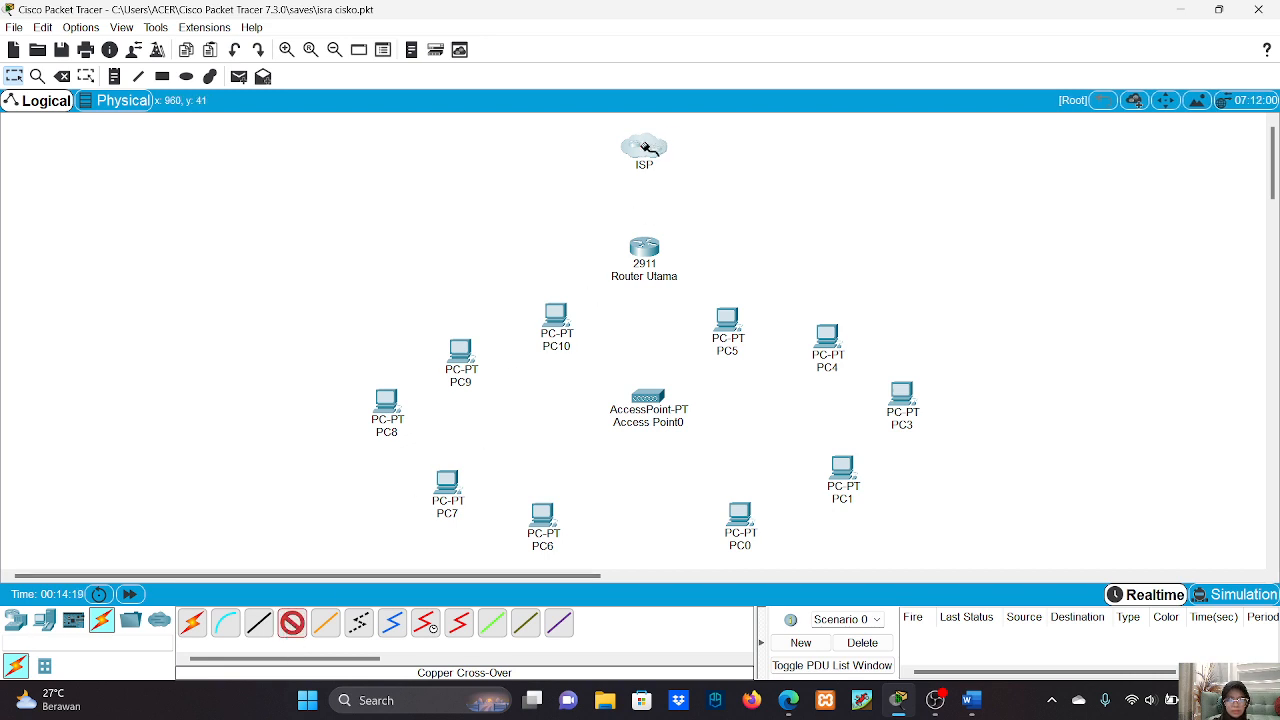
left_click(645, 148)
mouse_move(686, 158)
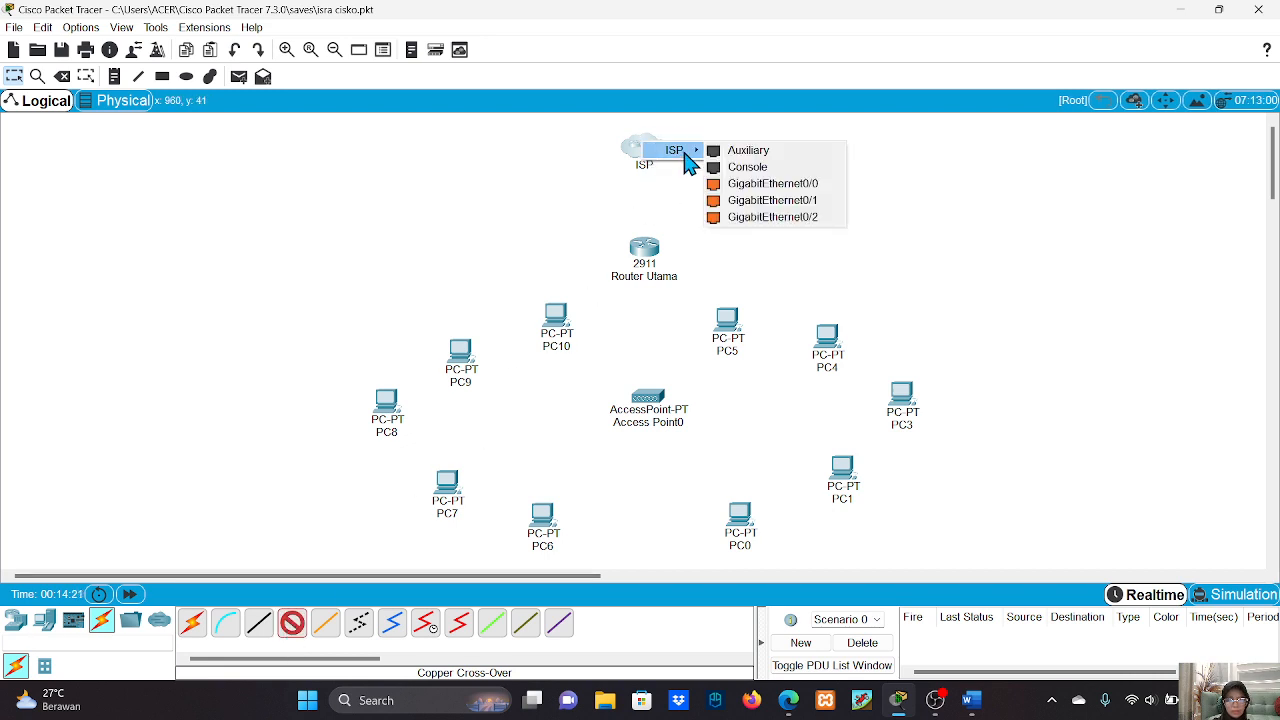
left_click(730, 184)
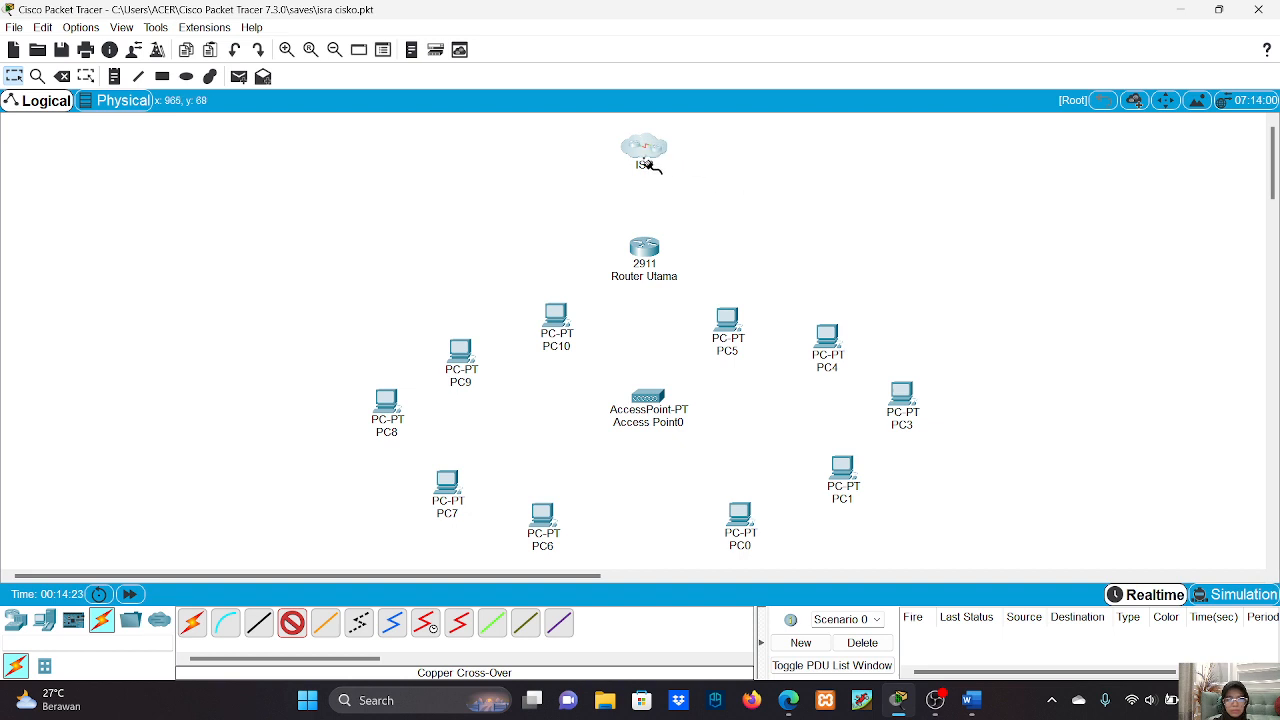
left_click(645, 248)
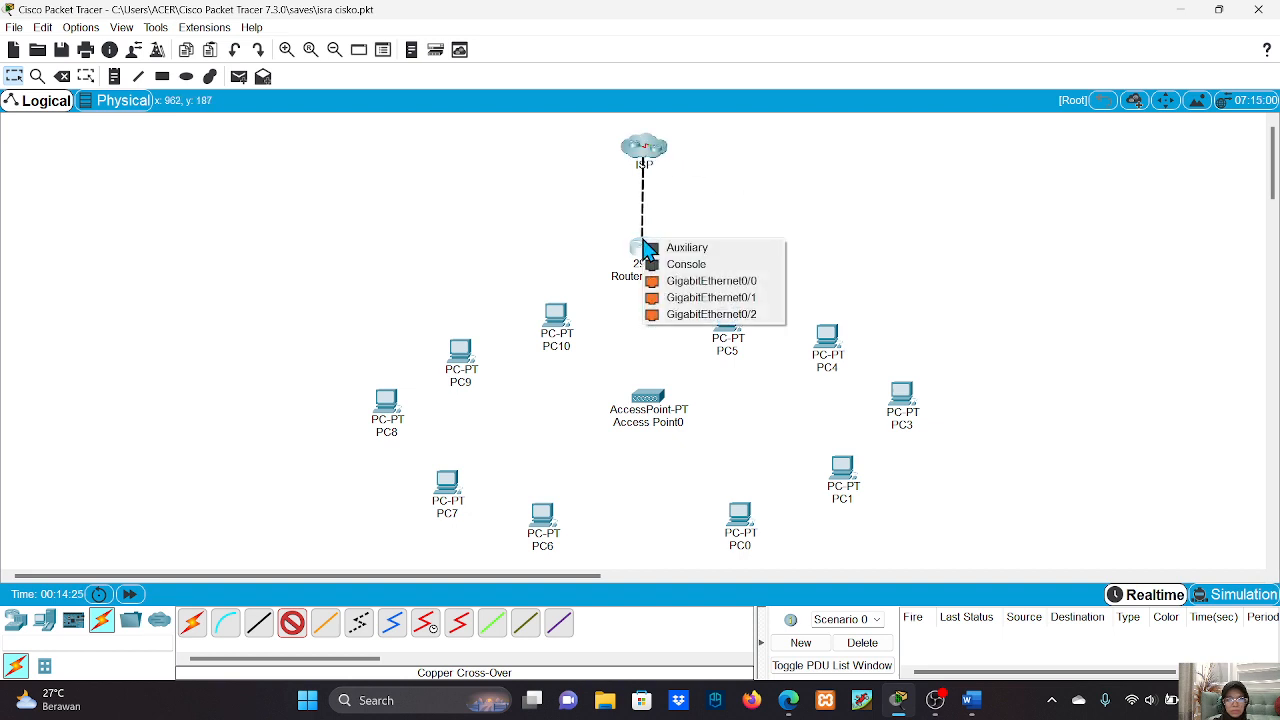
left_click(688, 282)
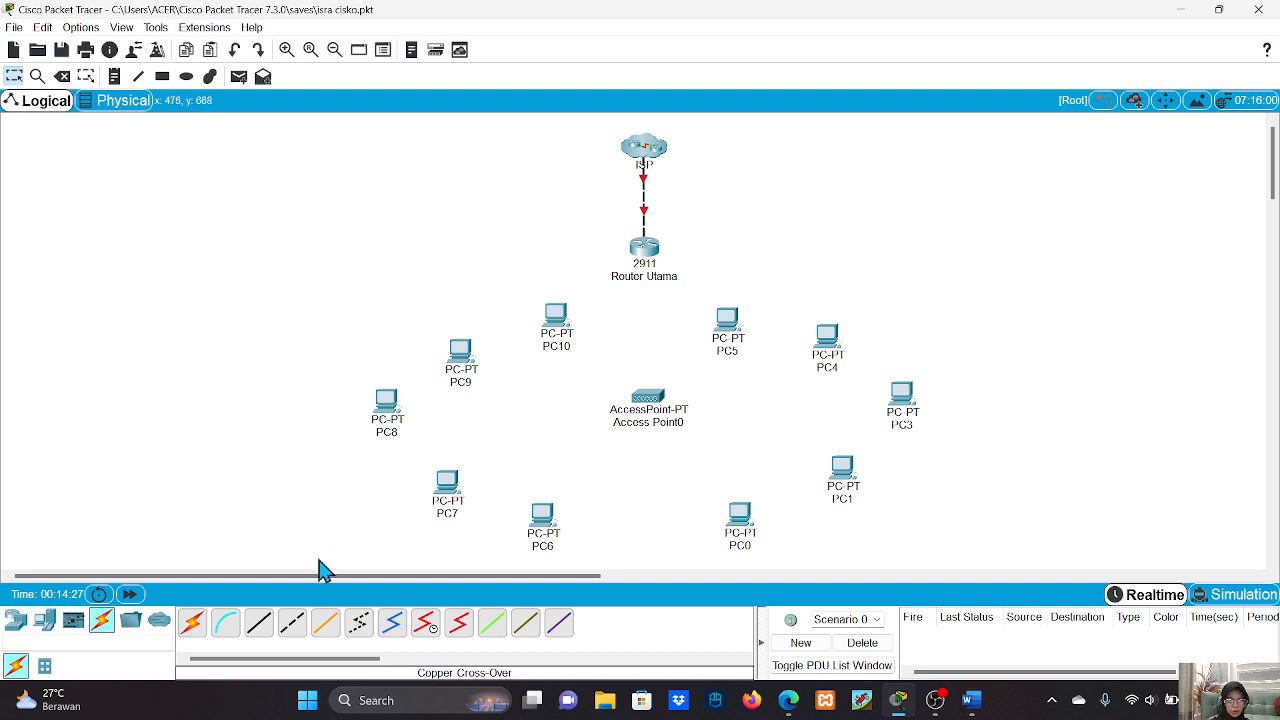
Step: Connect GigabitEthernet0/1 of Router Utama to Port 0 of Access Point0 with a copper cross-over cable
left_click(292, 622)
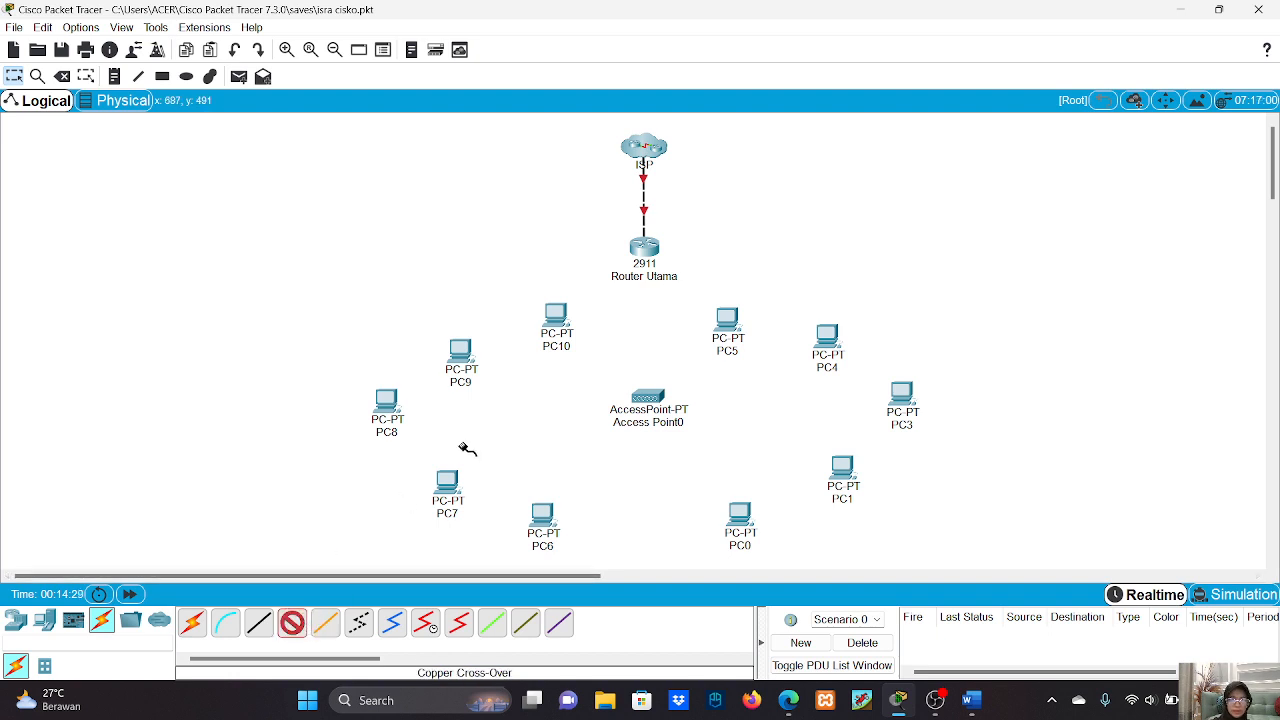
left_click(645, 248)
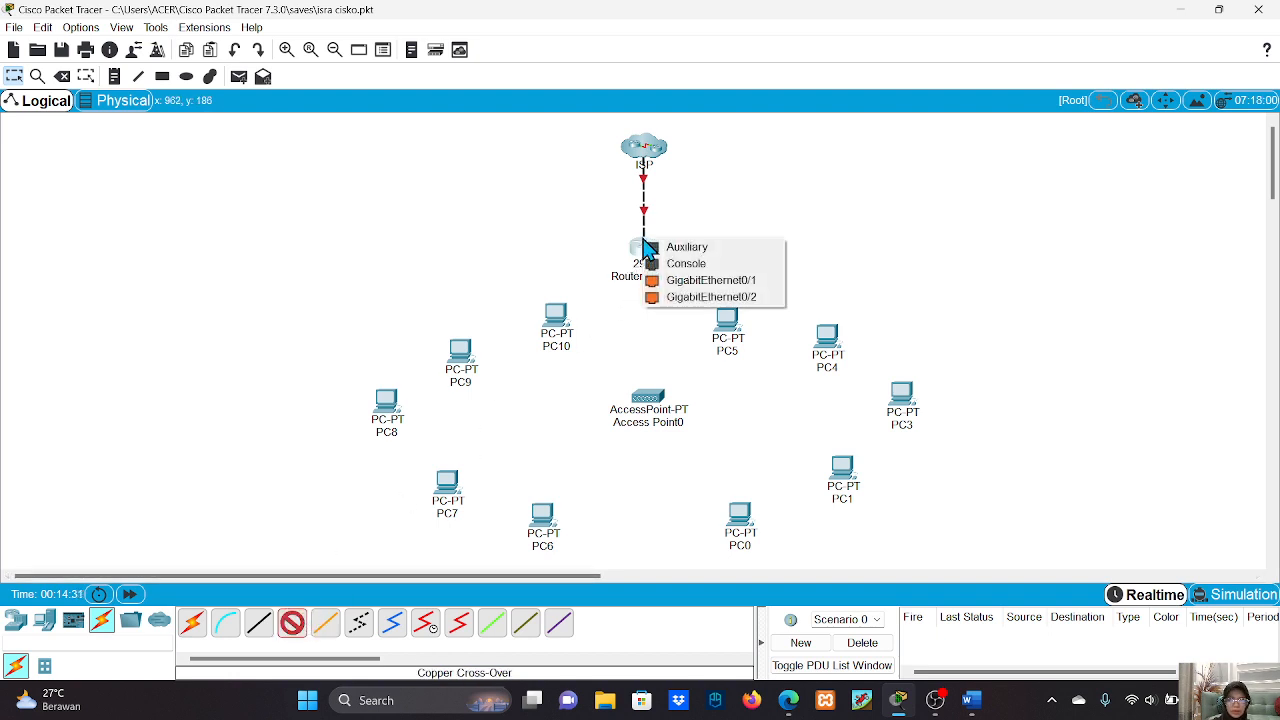
left_click(668, 280)
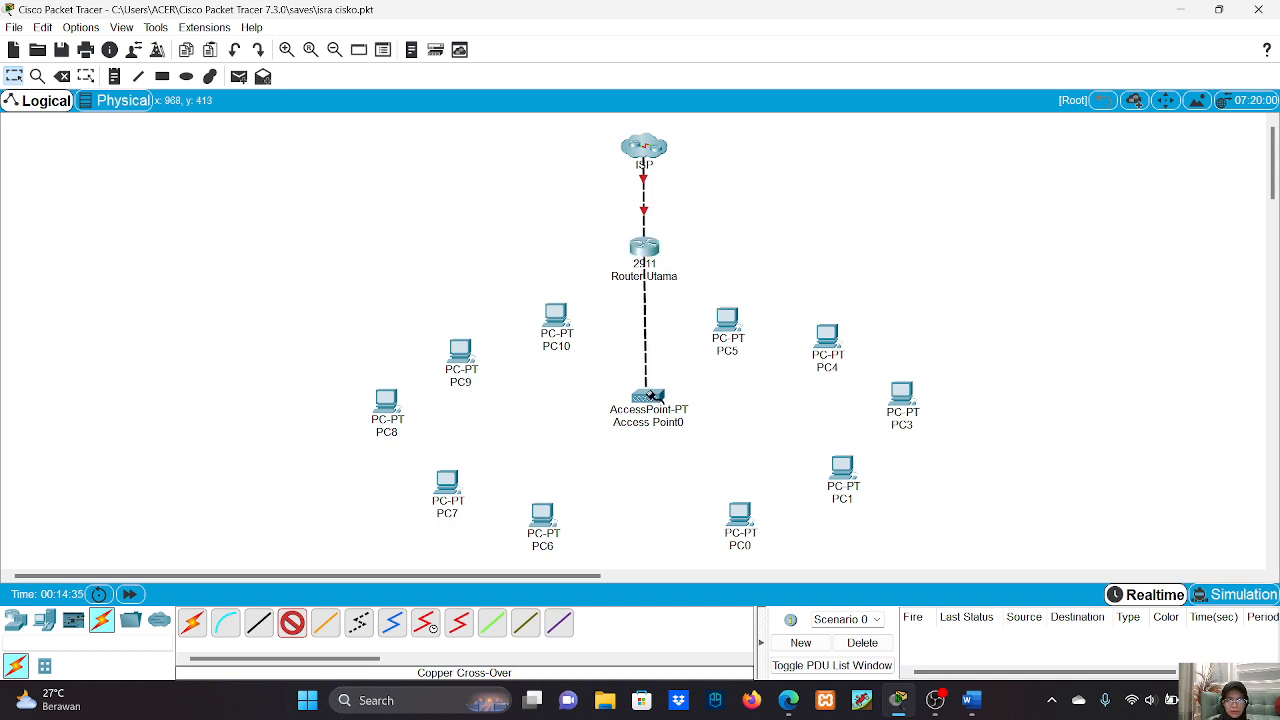
left_click(650, 398)
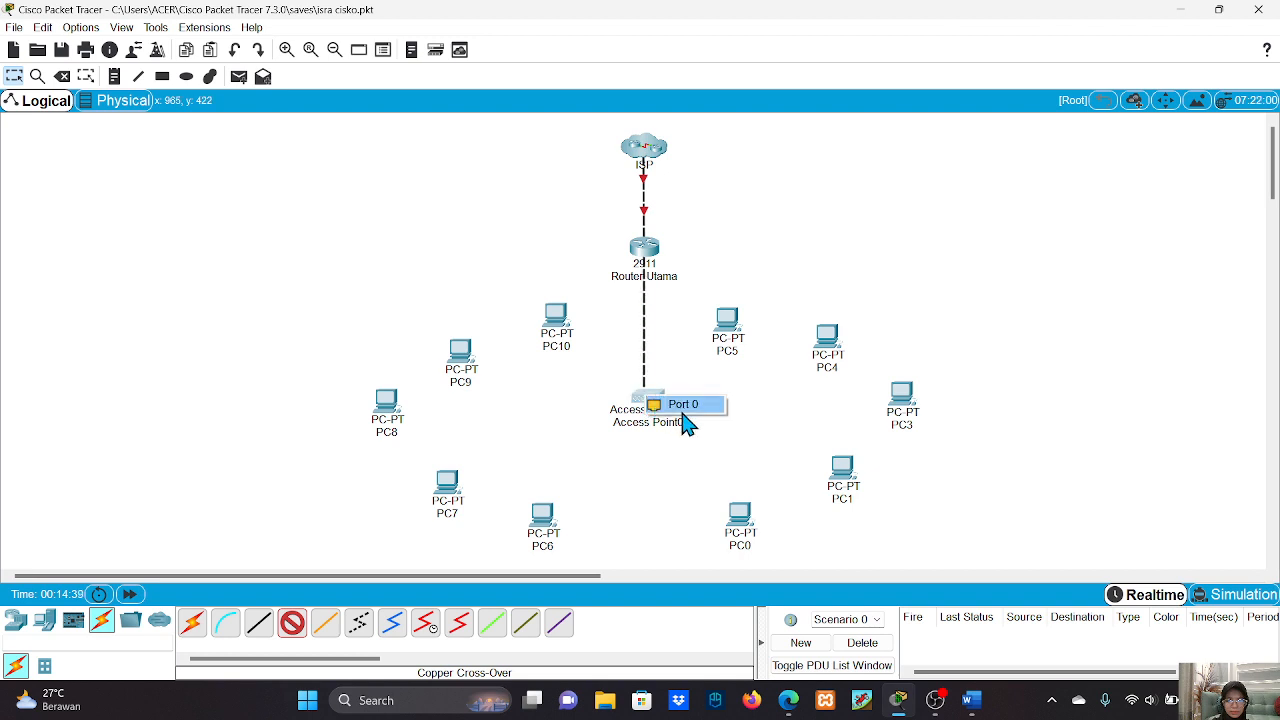
left_click(684, 406)
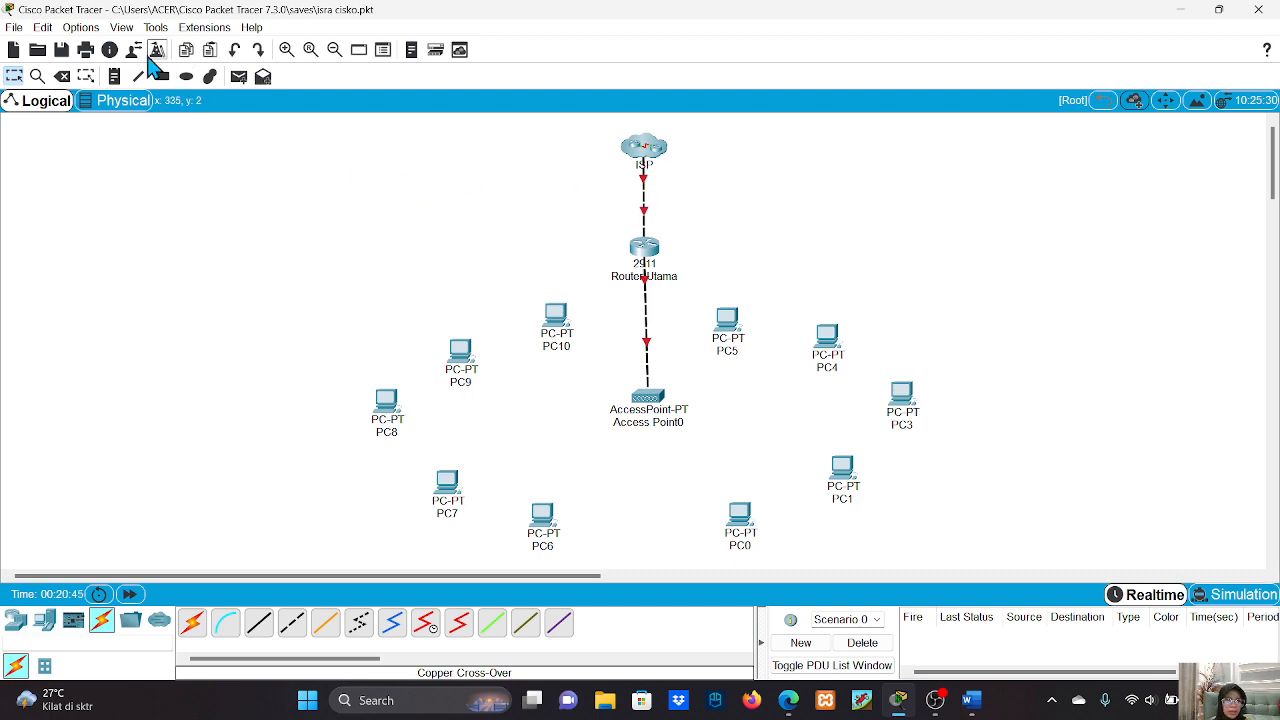
Step: Try to enable Always Show Port Labels in Logical Workspace in the preferences
left_click(86, 27)
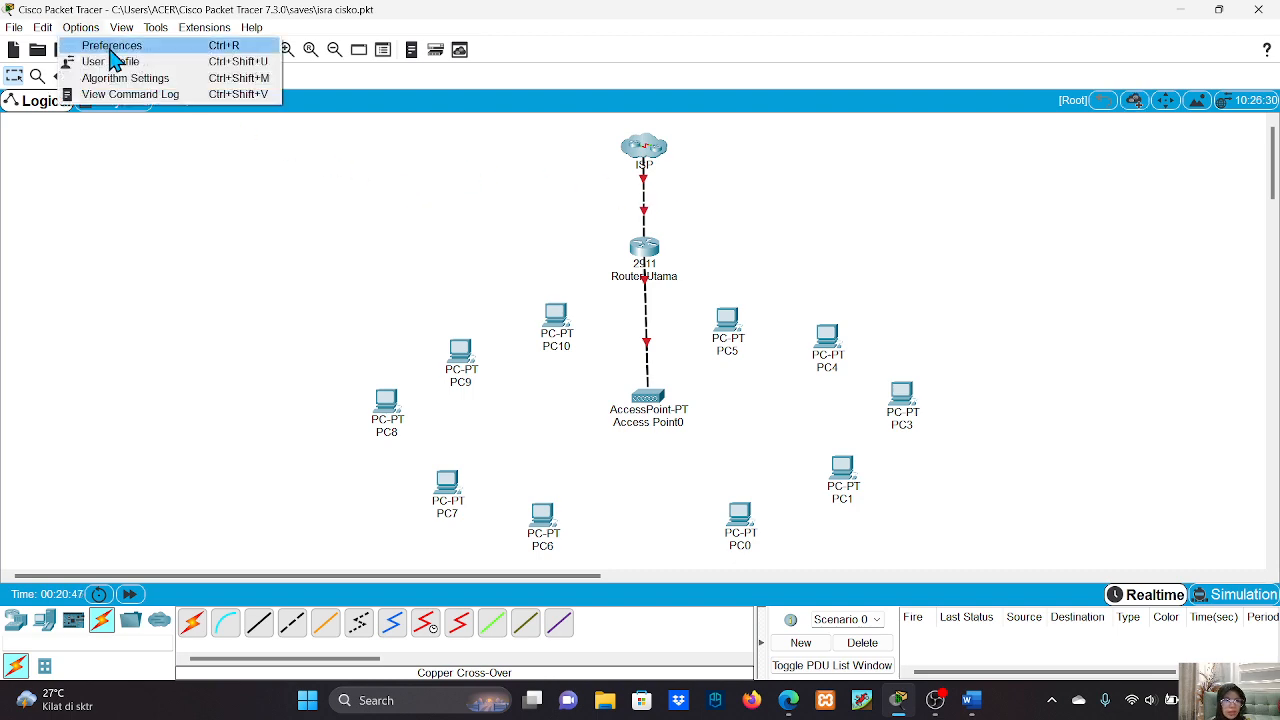
left_click(109, 48)
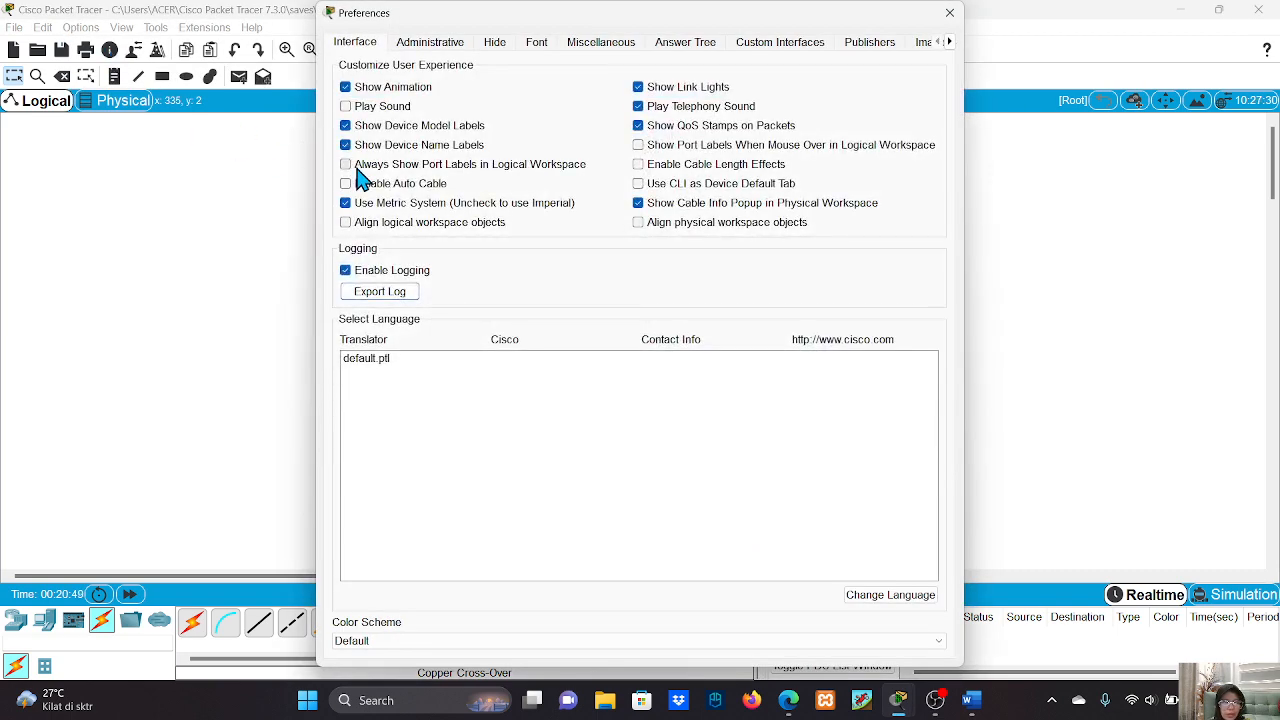
left_click(357, 168)
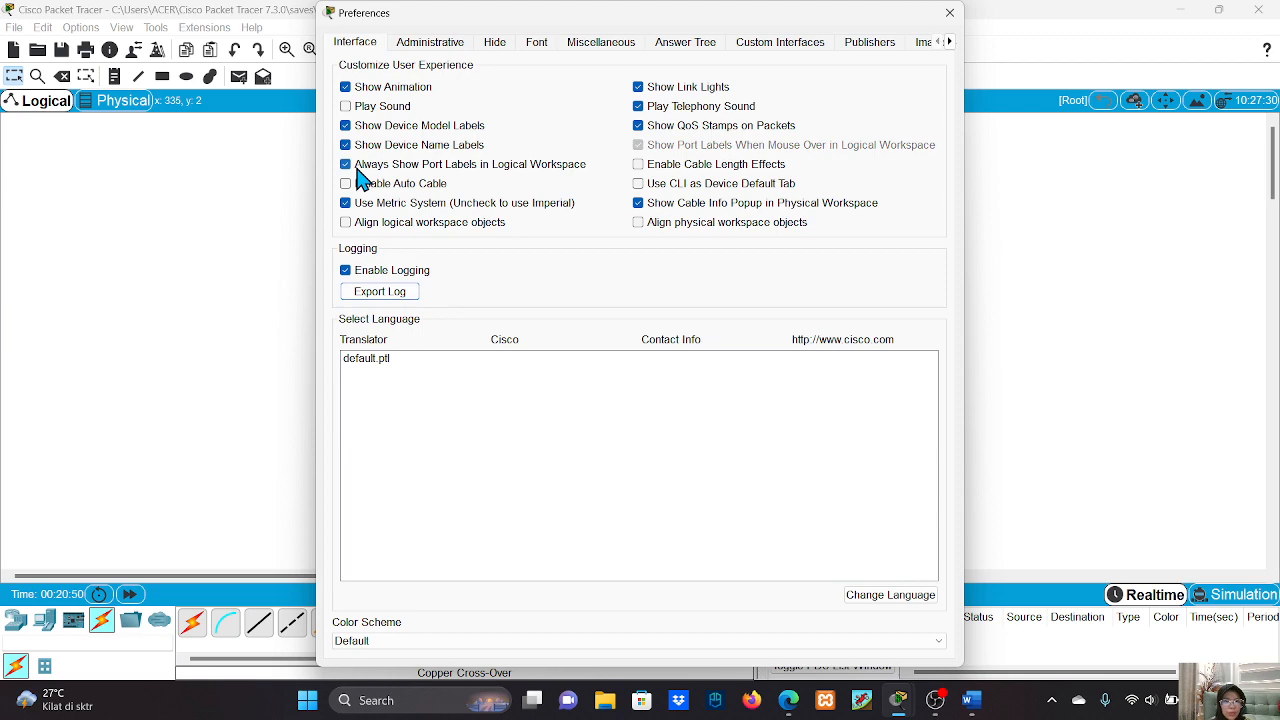
left_click(950, 14)
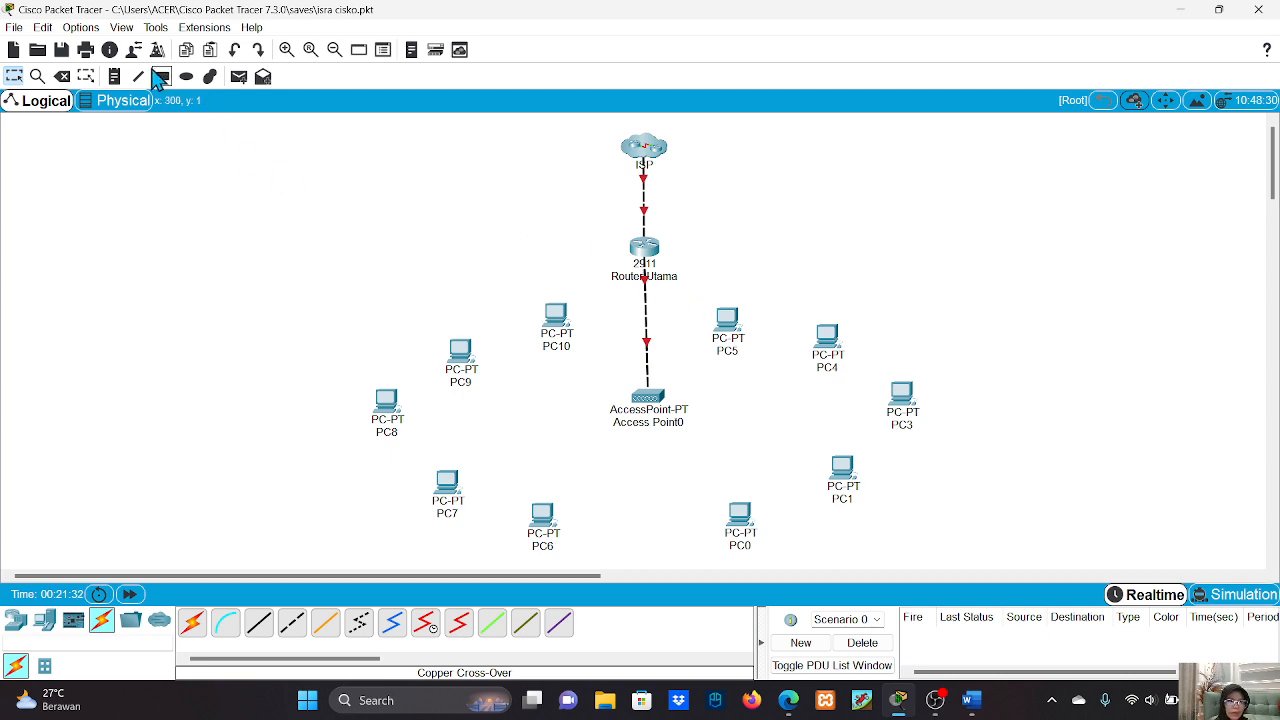
Step: Turn on Always Show Port Labels in Logical Workspace in the preferences and close them
left_click(94, 30)
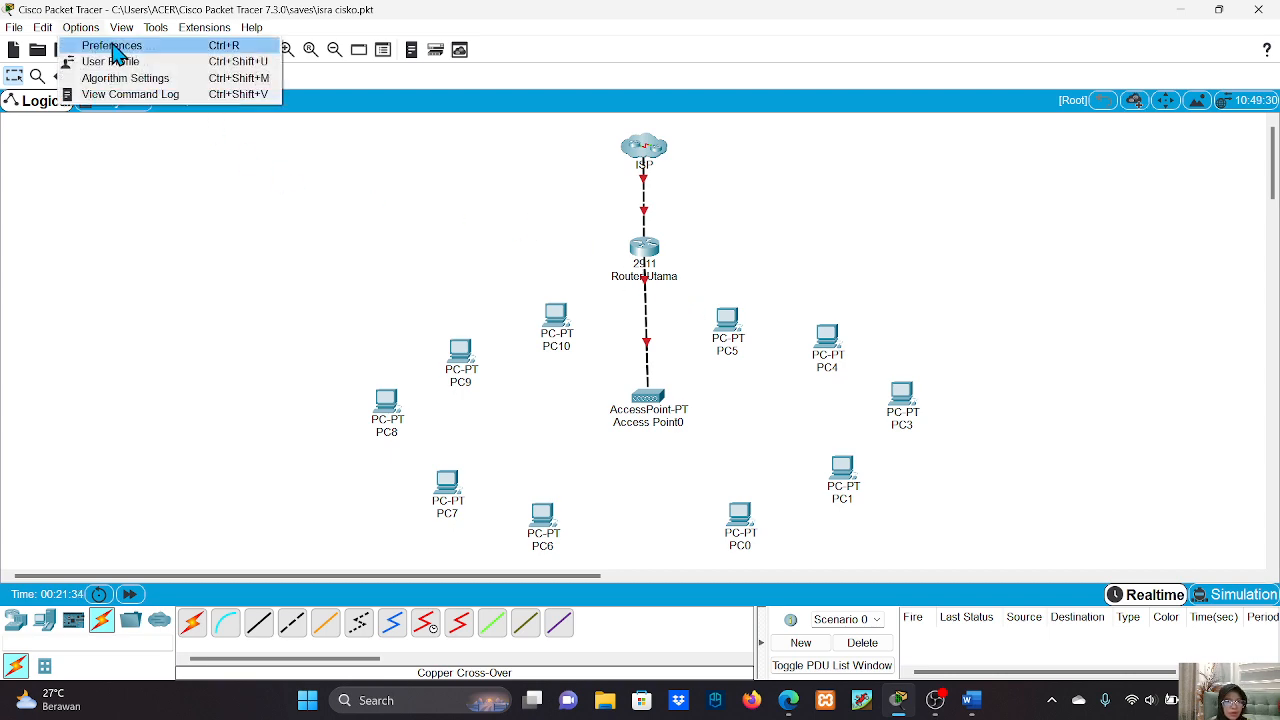
left_click(112, 46)
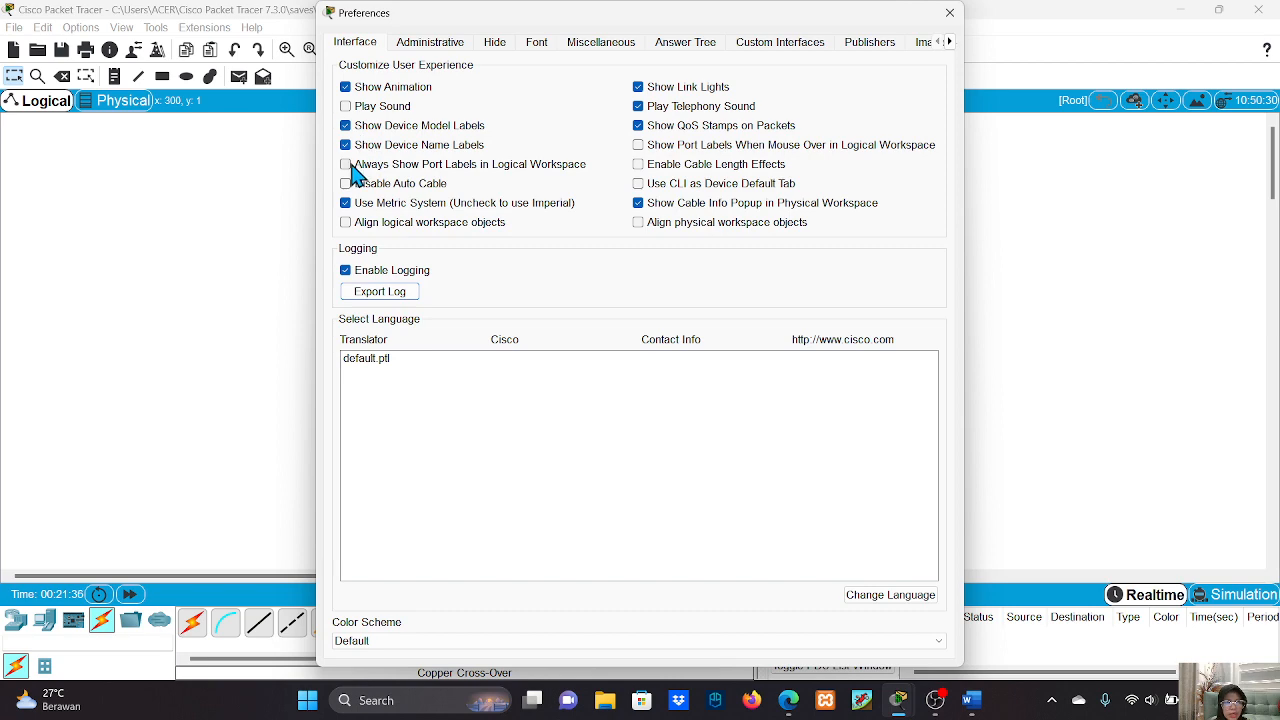
left_click(344, 166)
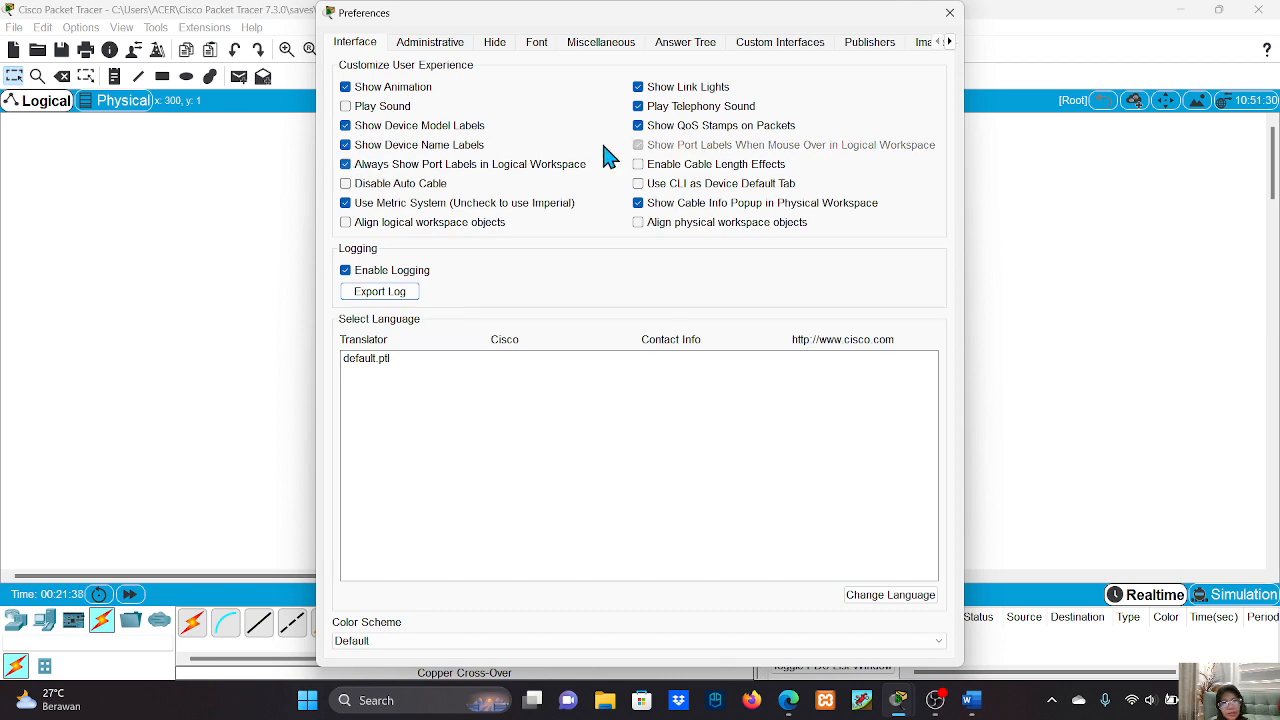
left_click(950, 14)
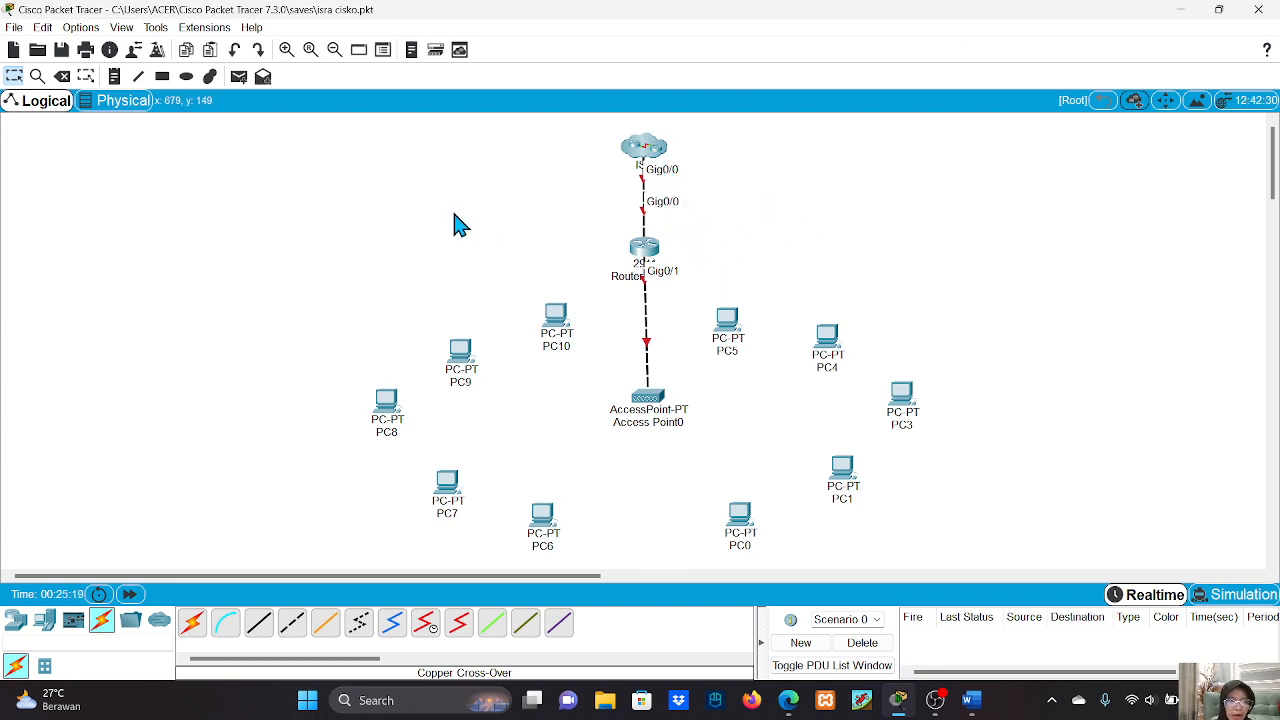
Step: Add a text note reading 192.168.1.1 beside the ISP end of the ISP–Router Utama link
left_click(115, 84)
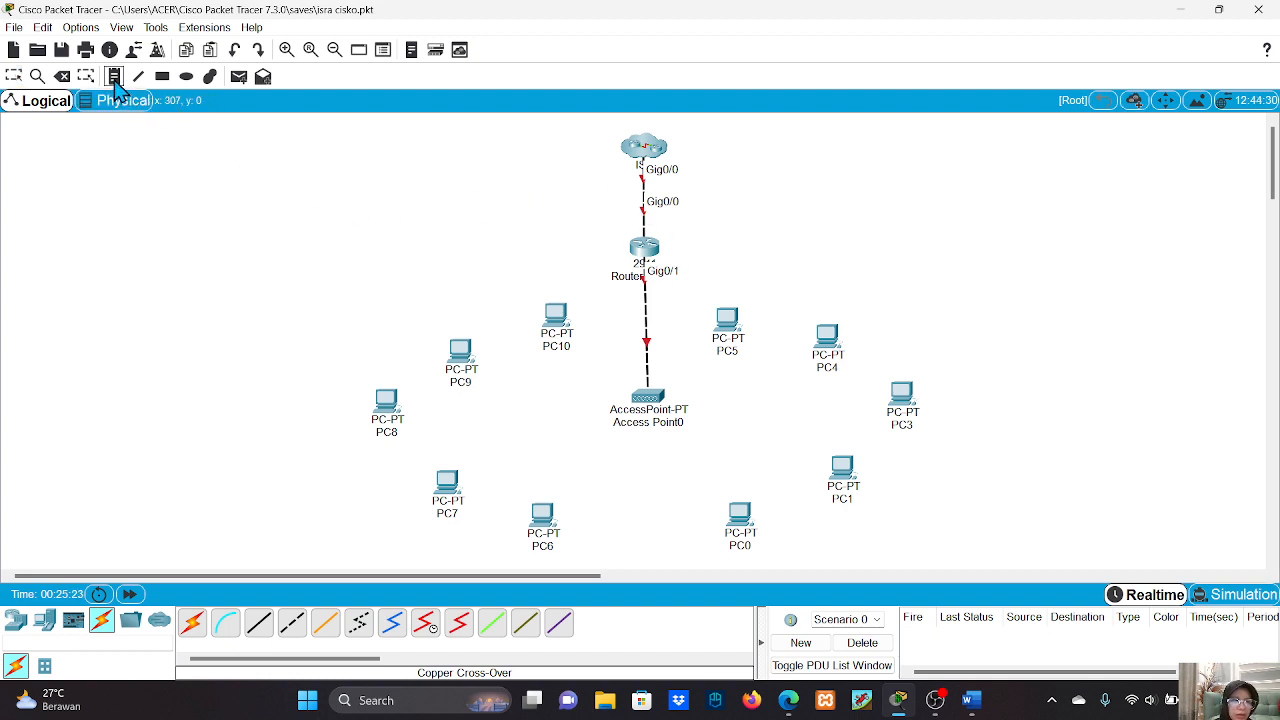
left_click(695, 172)
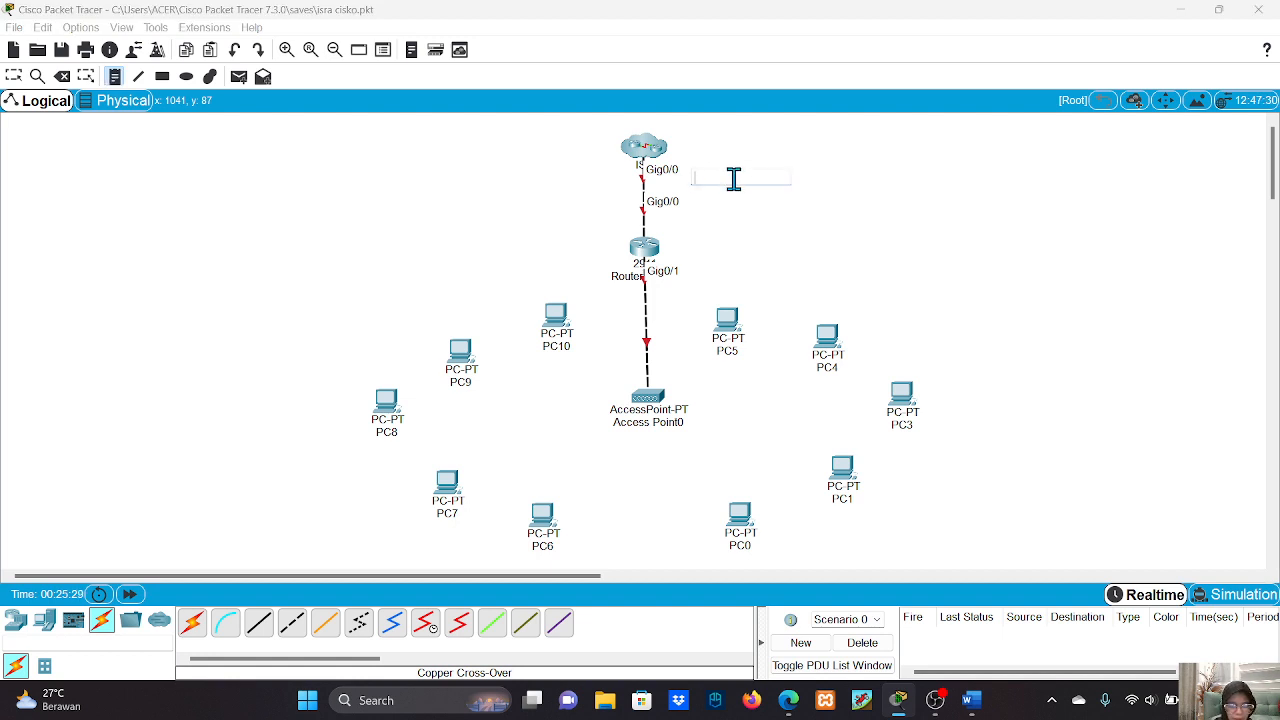
type("192.168.1.1")
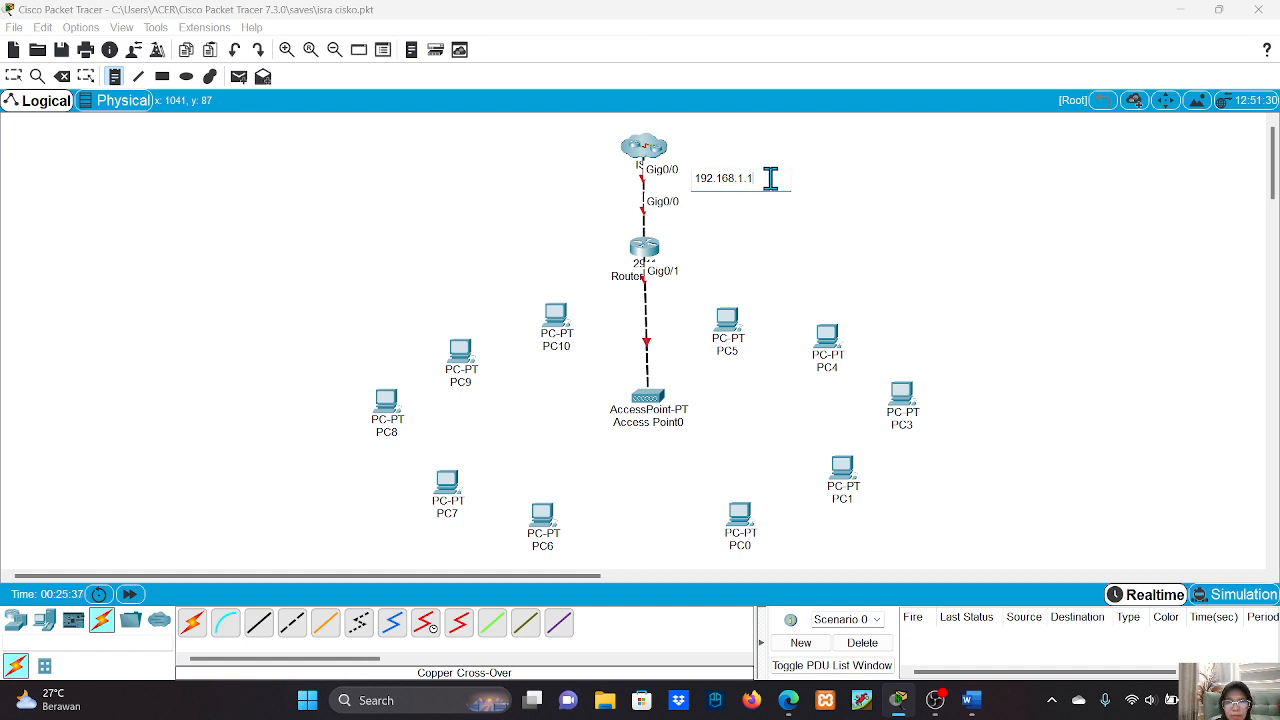
Step: Copy the 192.168.1.1 note's text into a new note reading 192.168.1.2 beside the router end of the ISP–Router Utama link
double_click(770, 178)
key("ctrl+c")
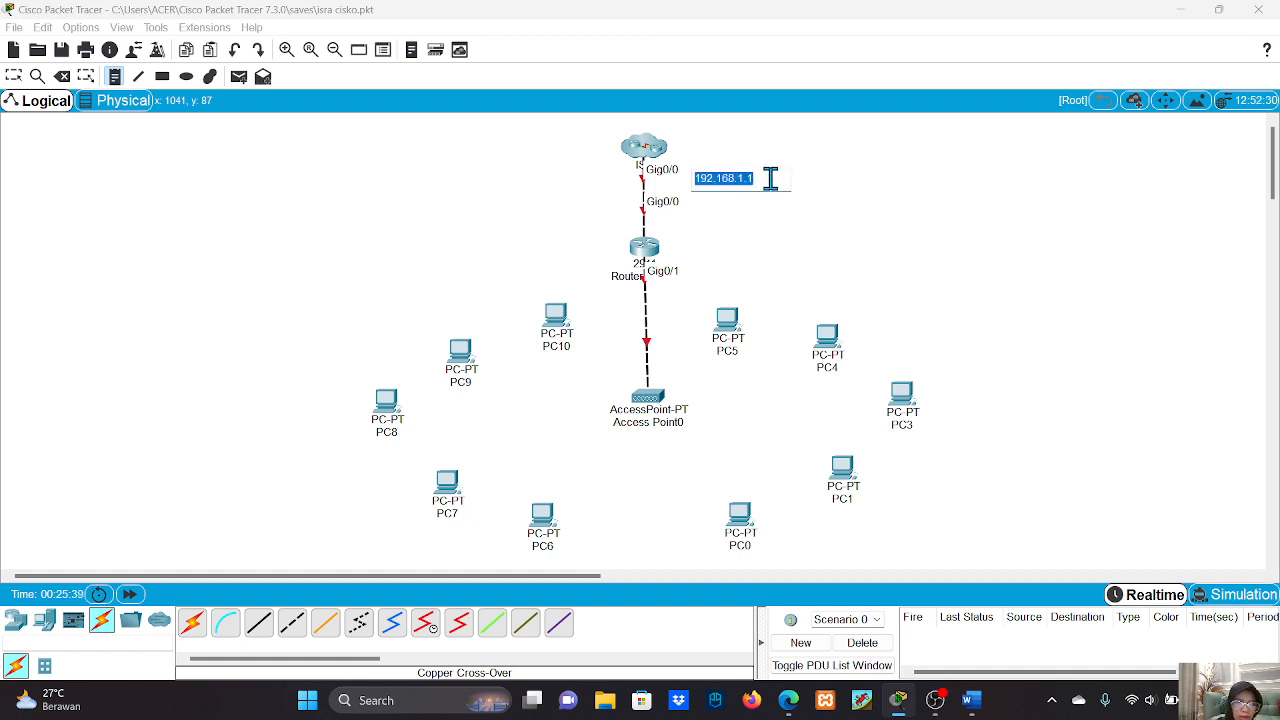
left_click(702, 212)
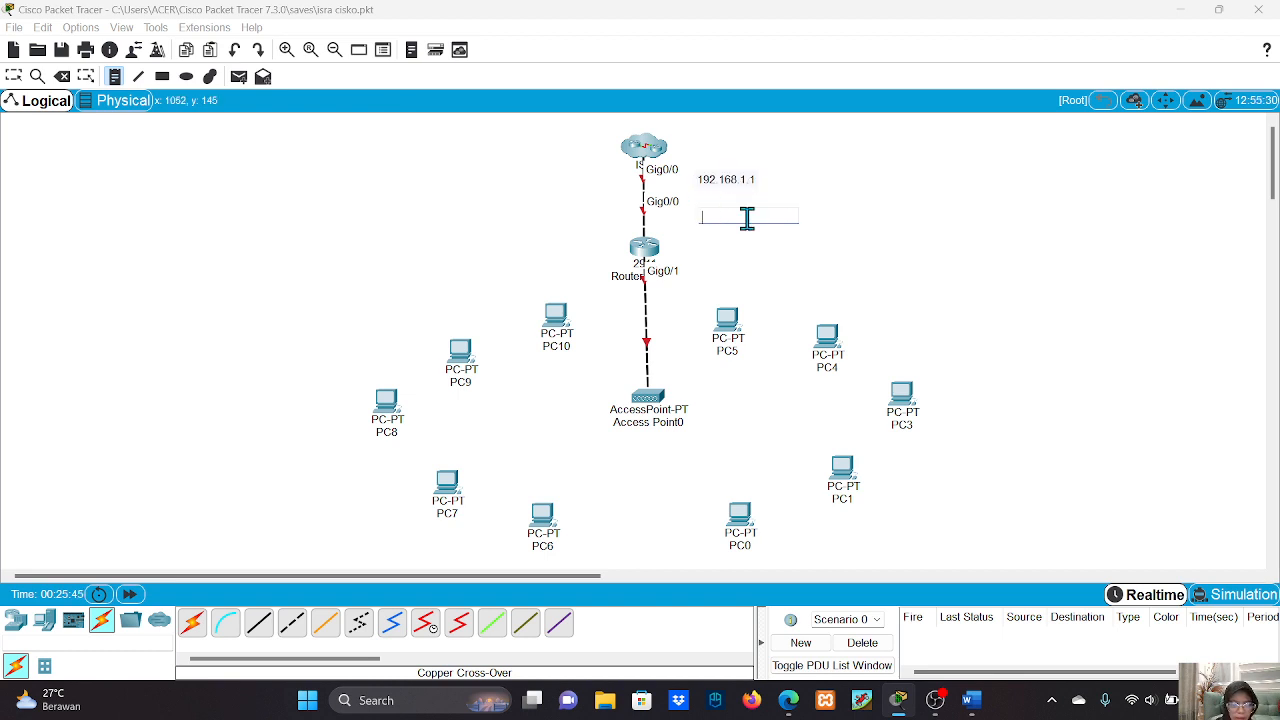
key("ctrl+v")
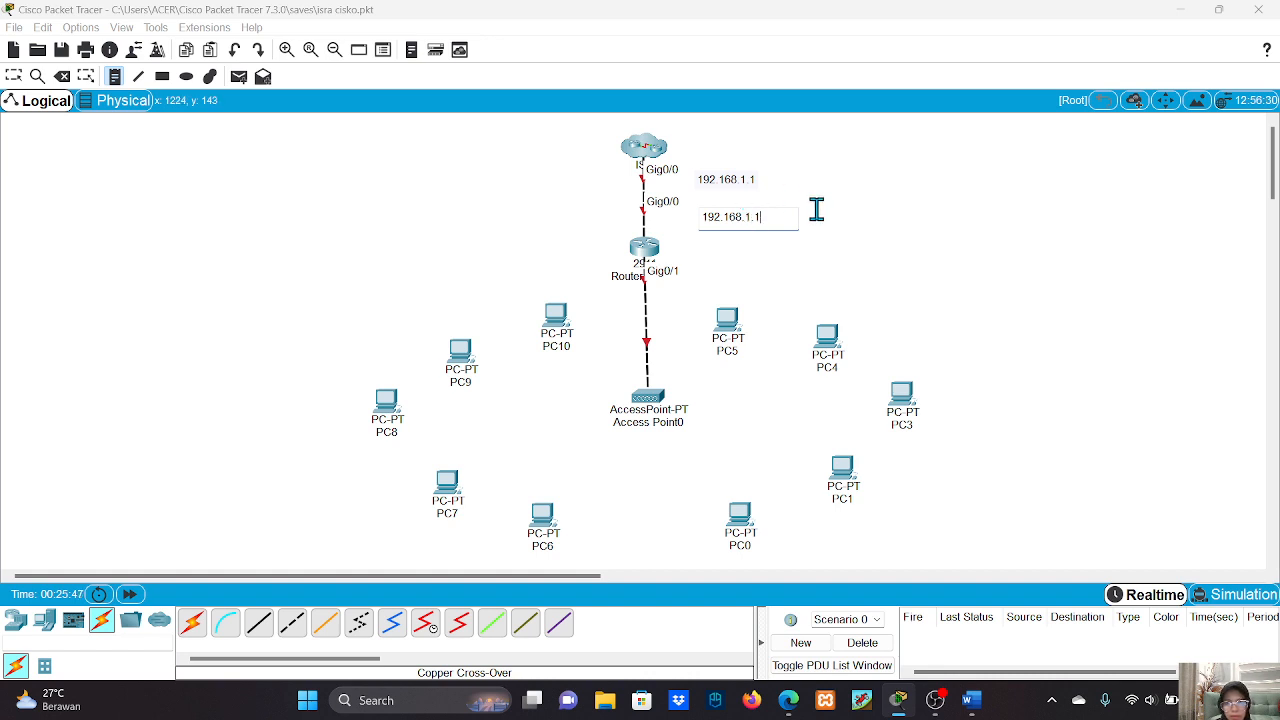
key("BackSpace")
left_click(814, 212)
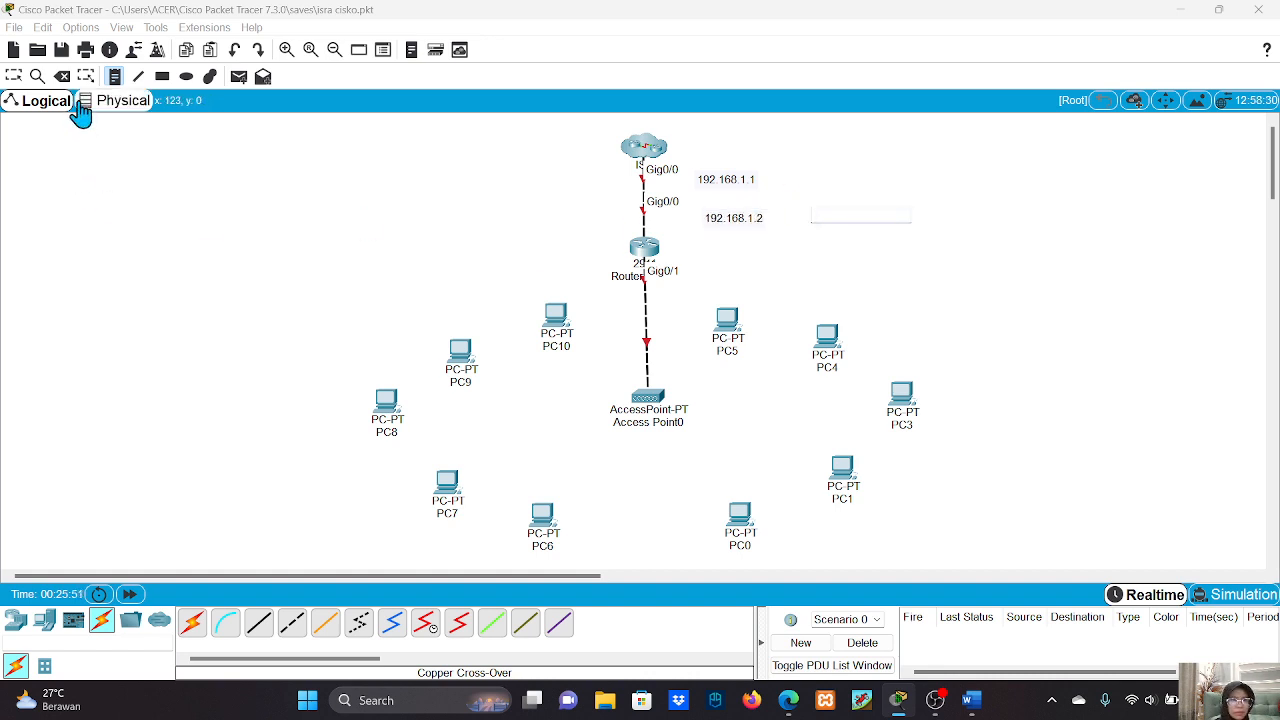
left_click(14, 78)
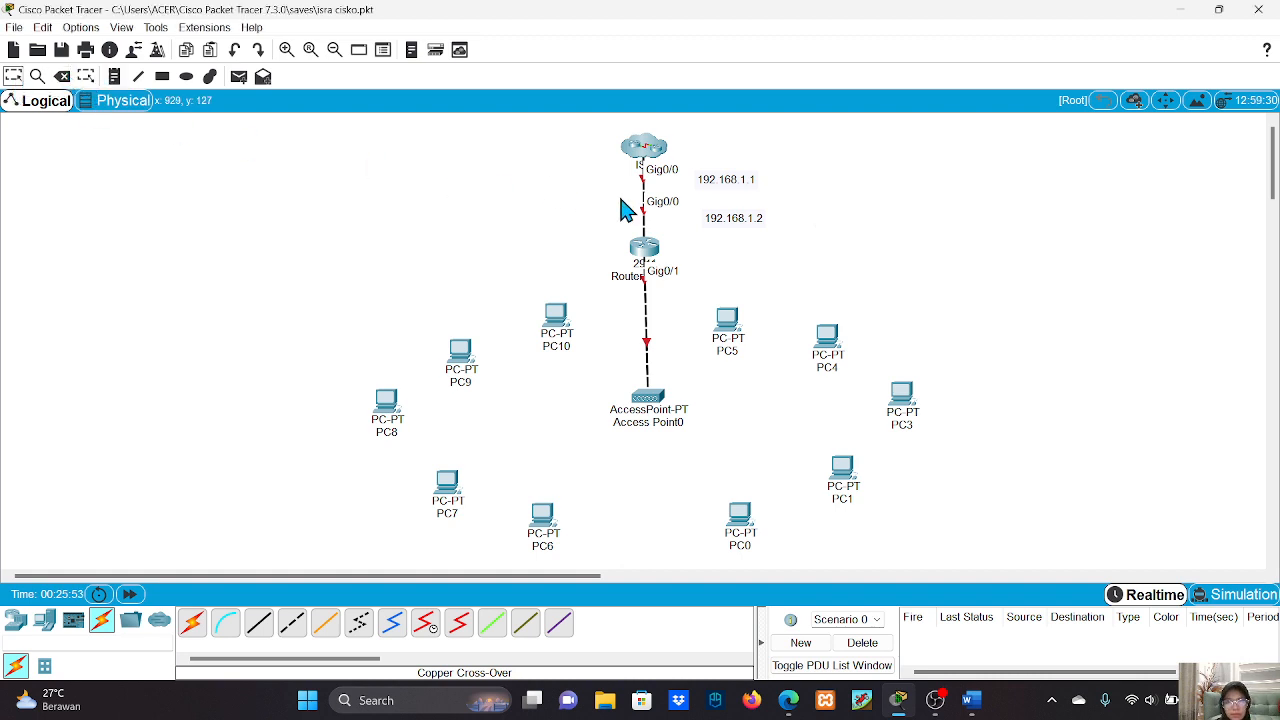
Step: Move the 192.168.1.1 and 192.168.1.2 notes so each lines up beside its Gig0/0 port label
left_click_drag(684, 166, 788, 251)
left_click_drag(727, 184, 720, 166)
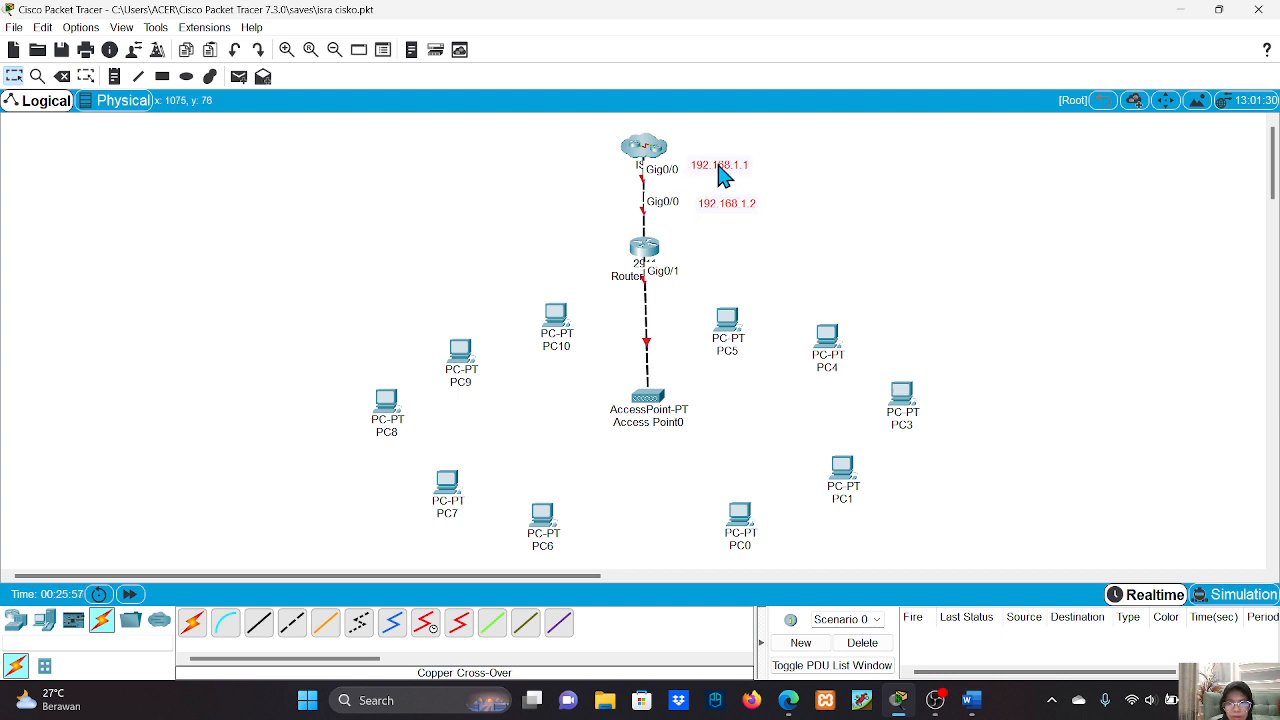
left_click(281, 231)
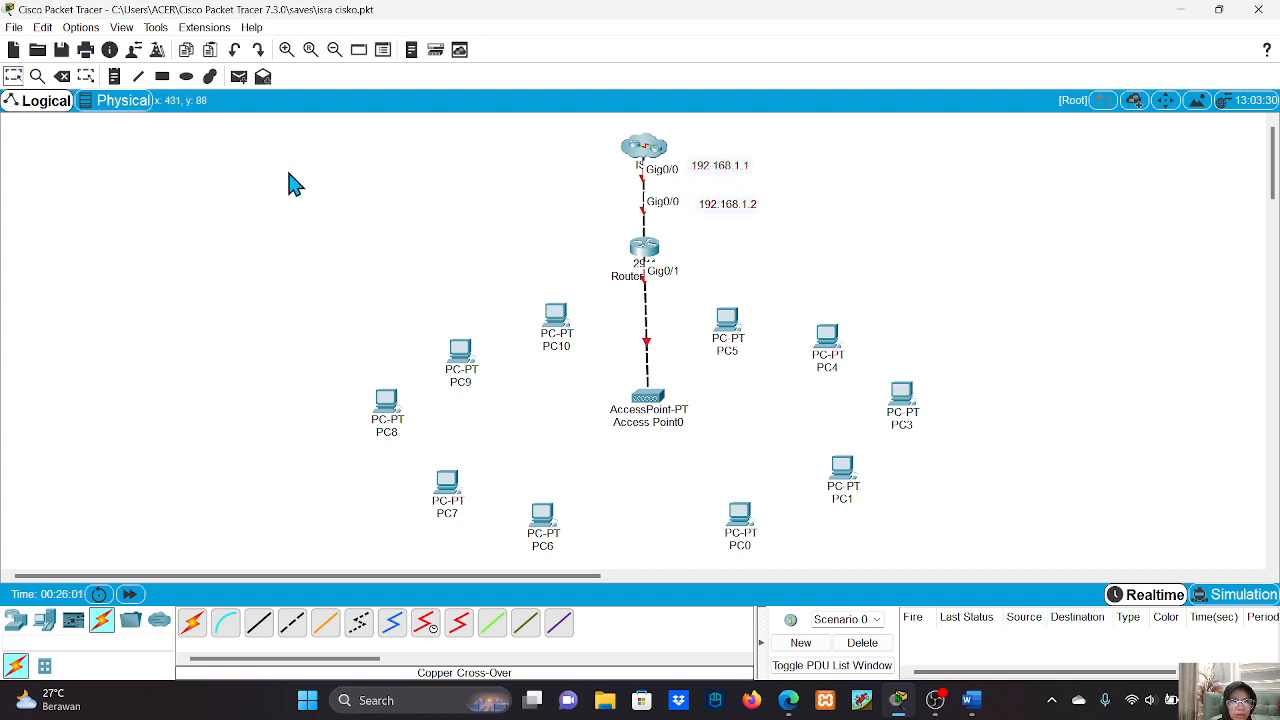
left_click_drag(726, 203, 724, 180)
left_click(706, 268)
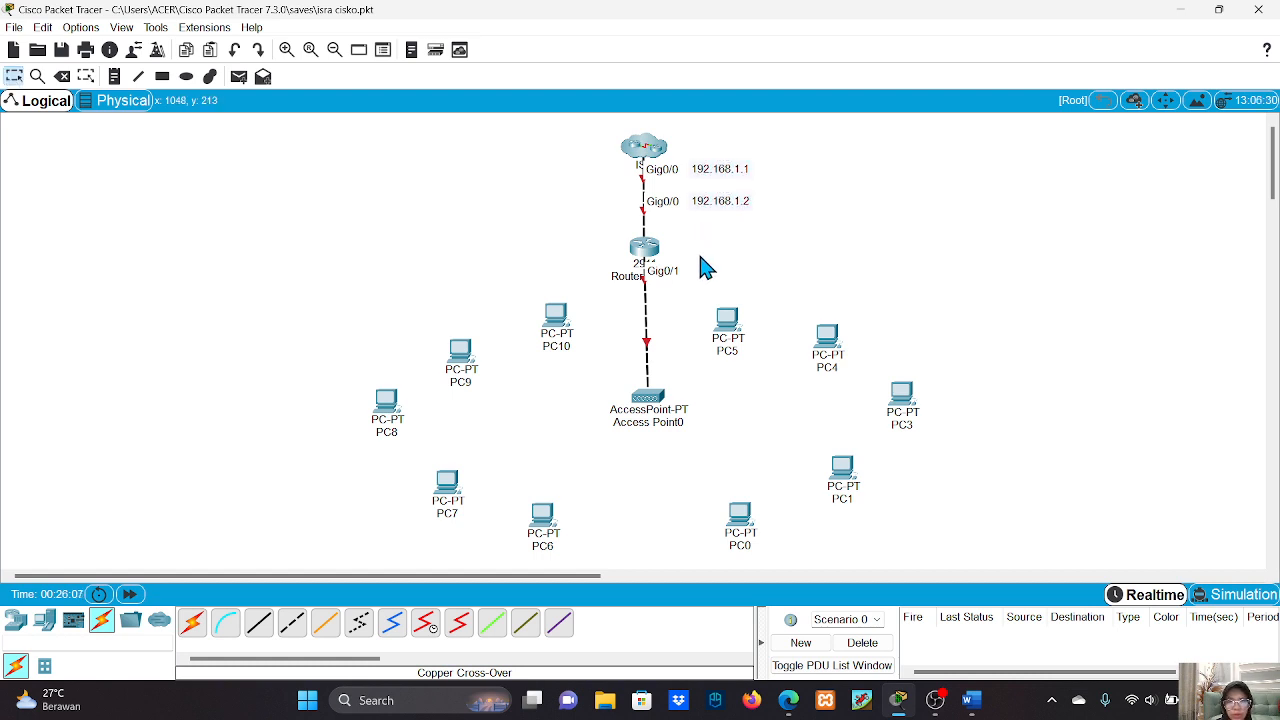
Step: Add a text note reading 192.168.2.254 and place it right beside Router Utama's Gig0/1 port label
left_click(117, 80)
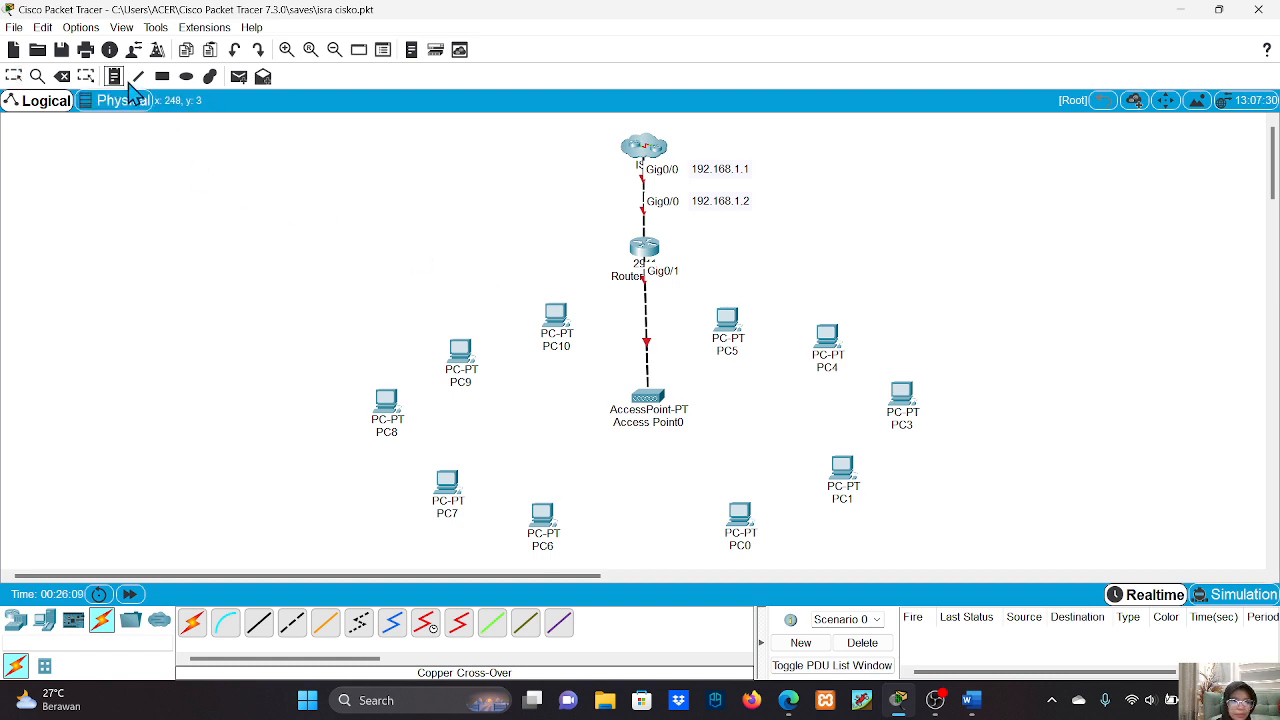
left_click(702, 260)
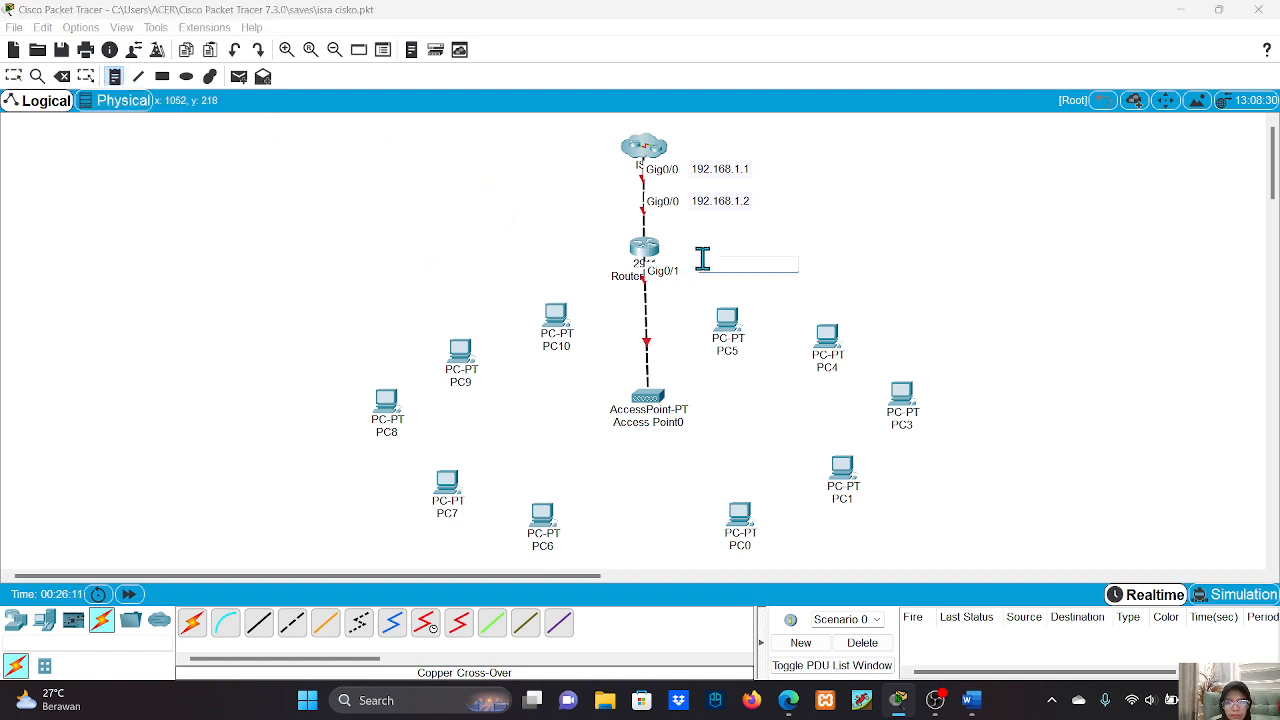
type("192.1")
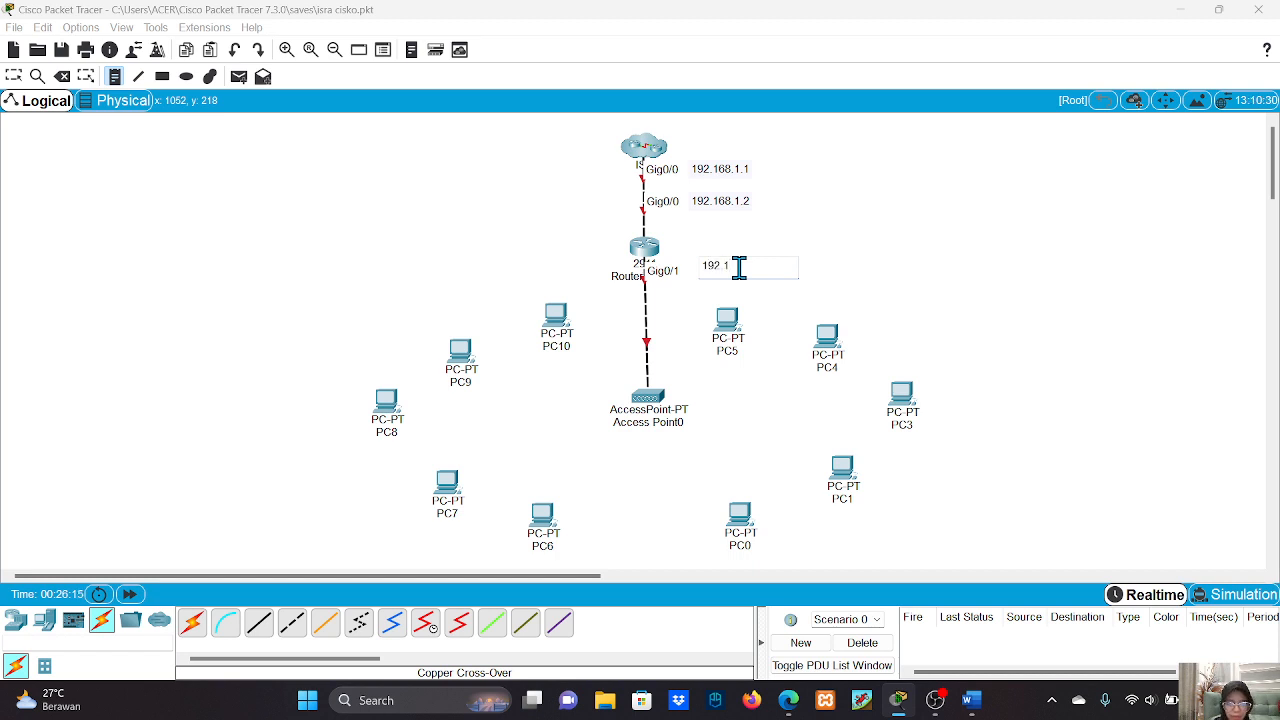
type("68.")
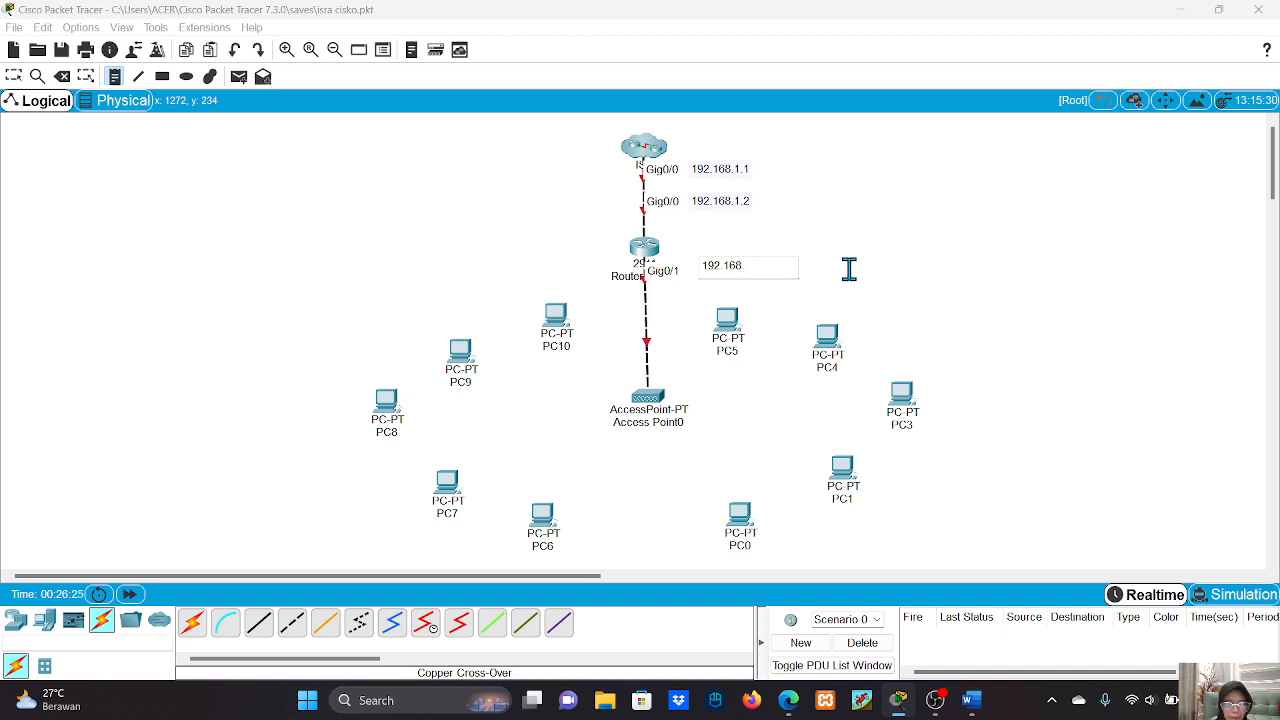
type("2")
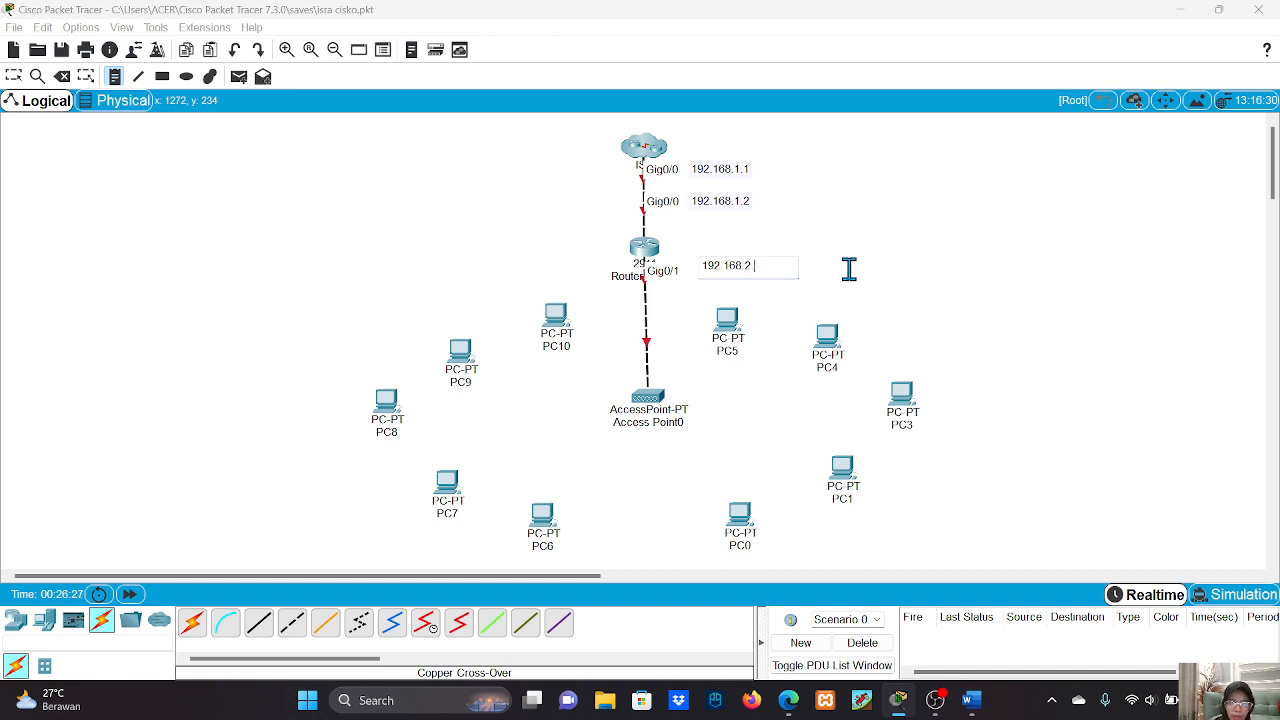
type(".254")
key("Return")
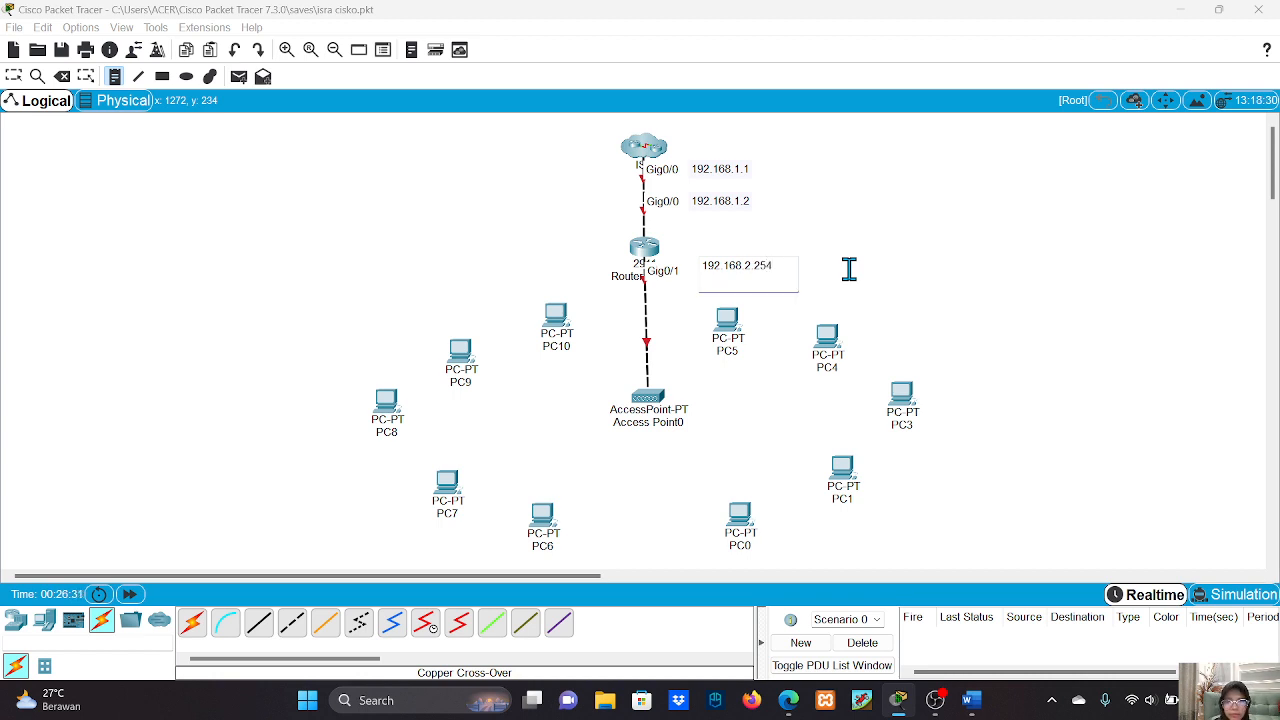
left_click(848, 269)
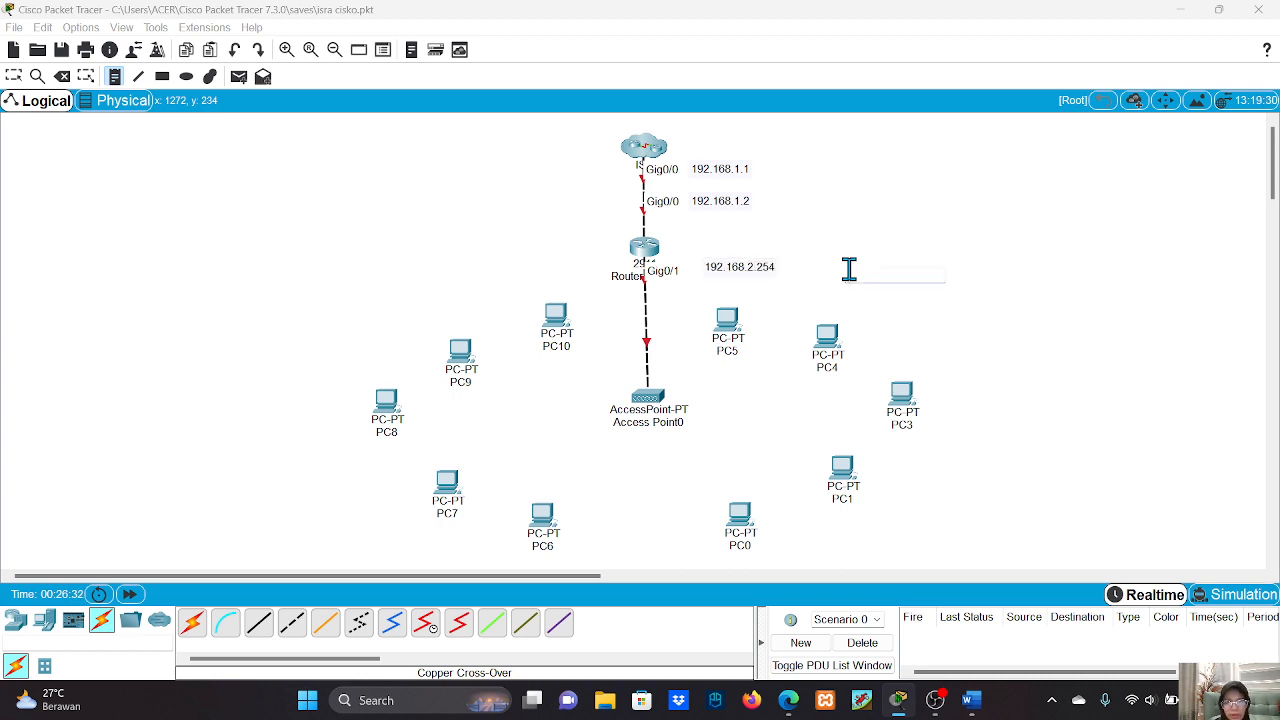
left_click(16, 78)
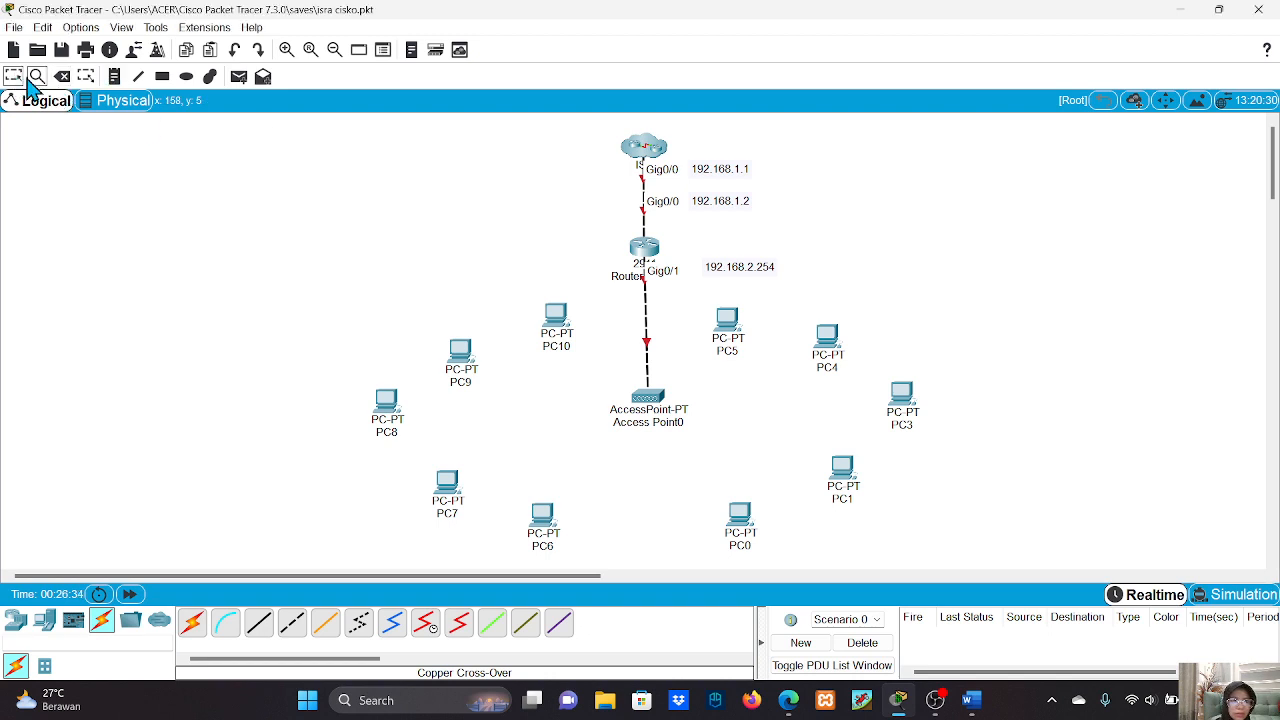
mouse_move(739, 276)
left_mouse_down()
mouse_move(728, 264)
mouse_move(723, 276)
left_mouse_up()
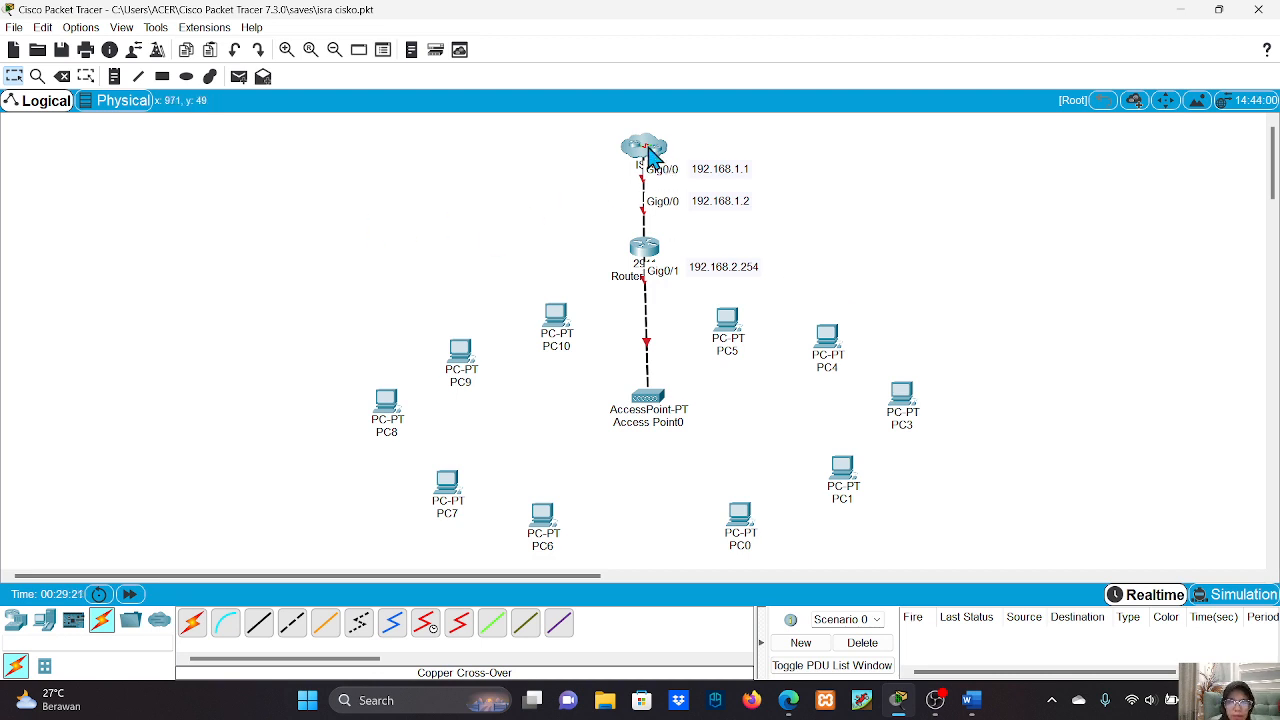
Step: Open the ISP router inside the ISP cluster and turn on the port status of GigabitEthernet0/0
double_click(648, 150)
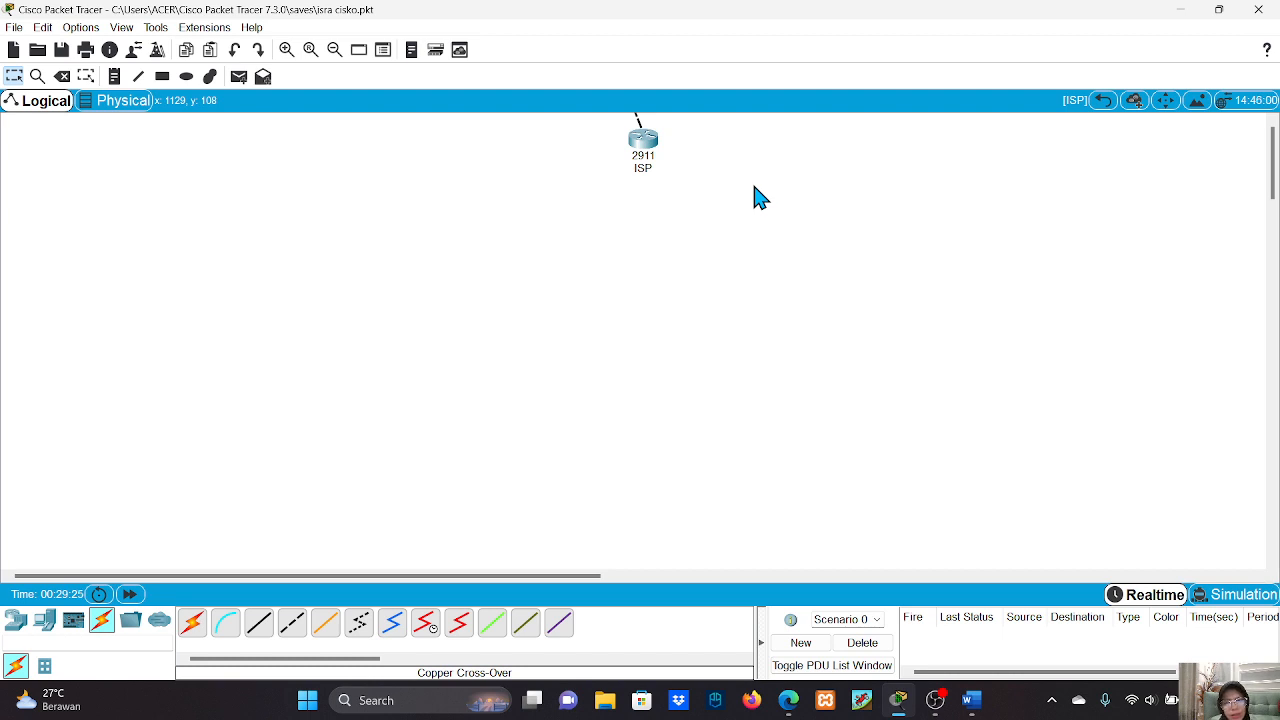
left_click(643, 145)
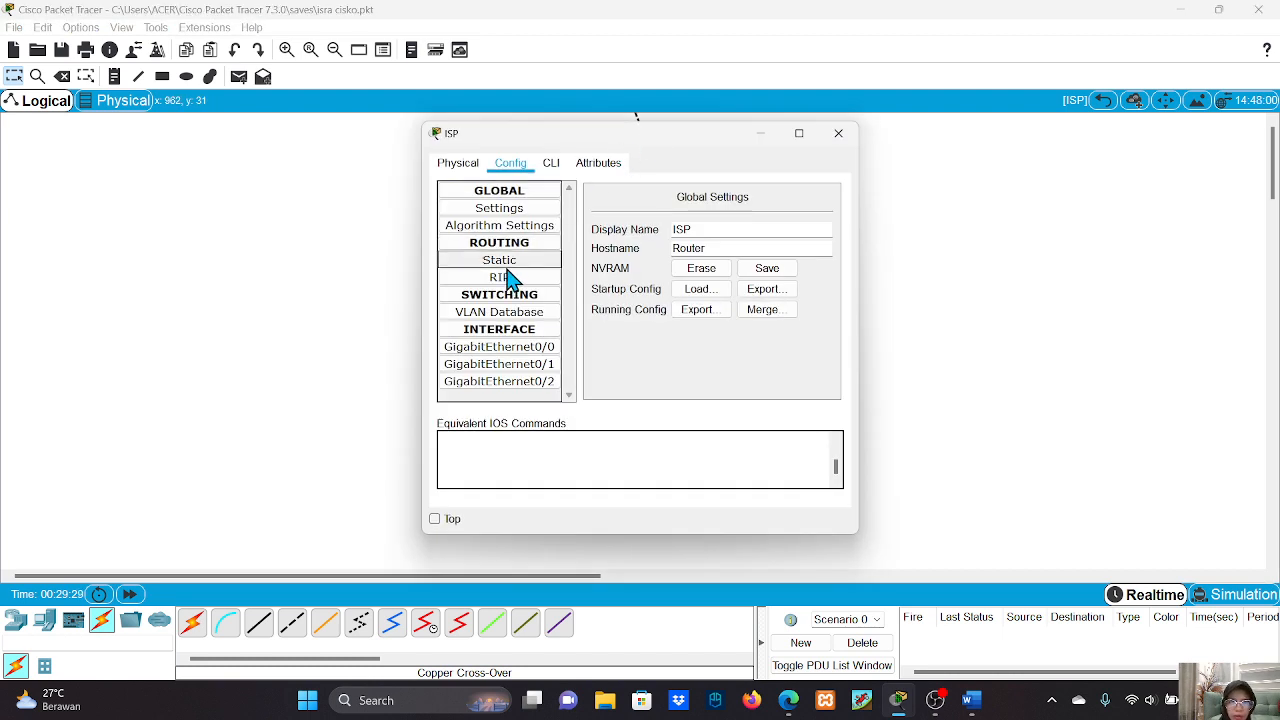
left_click(531, 350)
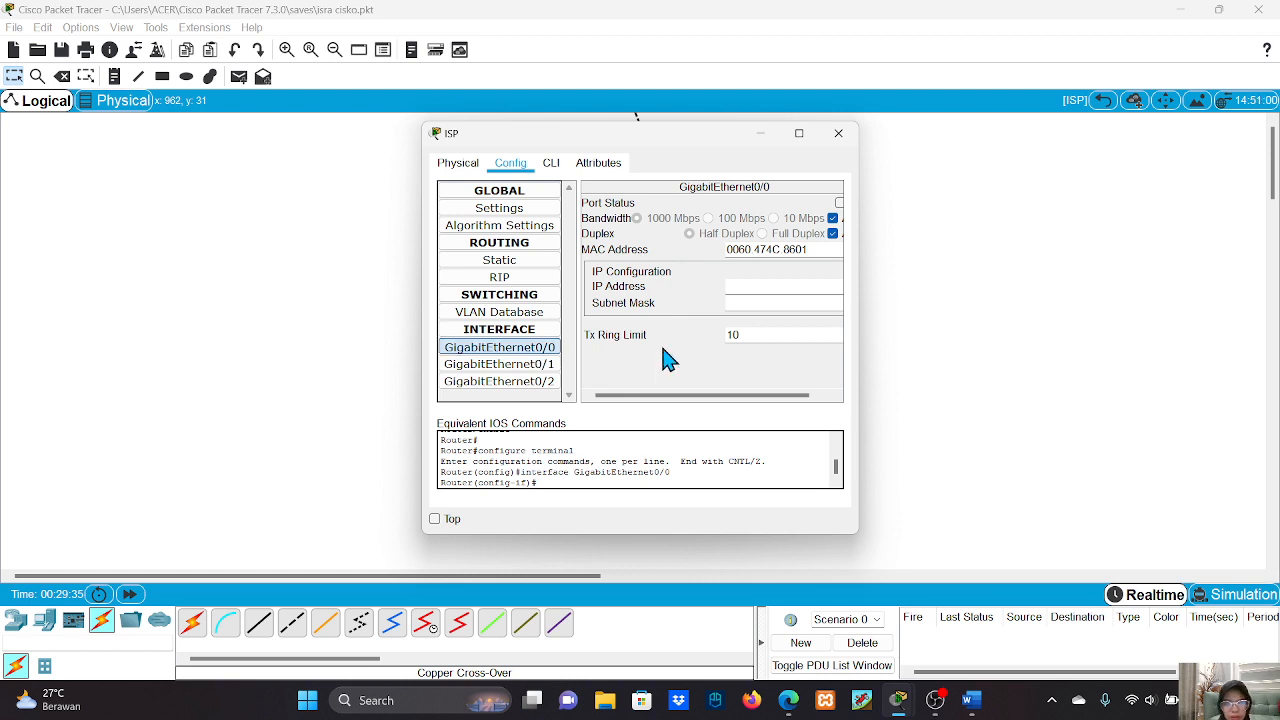
left_click(839, 204)
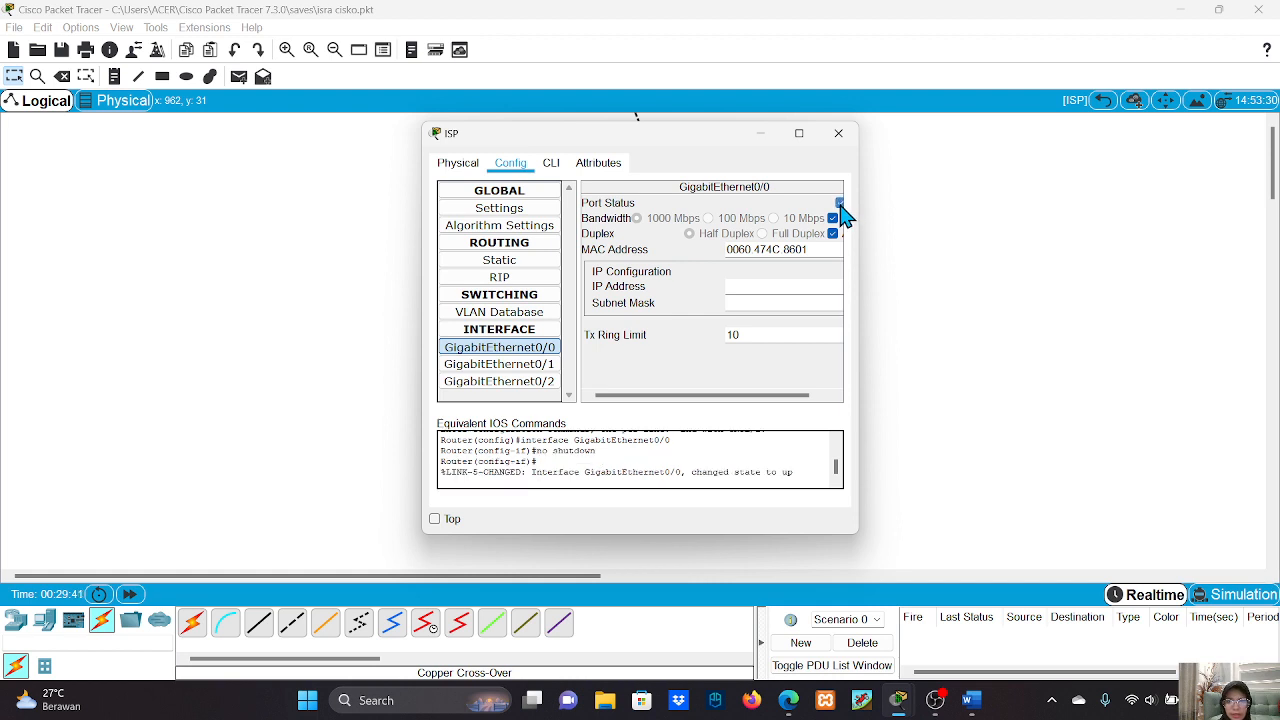
Step: Give the ISP's GigabitEthernet0/0 the IP address 192.168.1.1 with subnet mask 255.255.255.0, and return to the root network
left_click(739, 286)
type("192.1688")
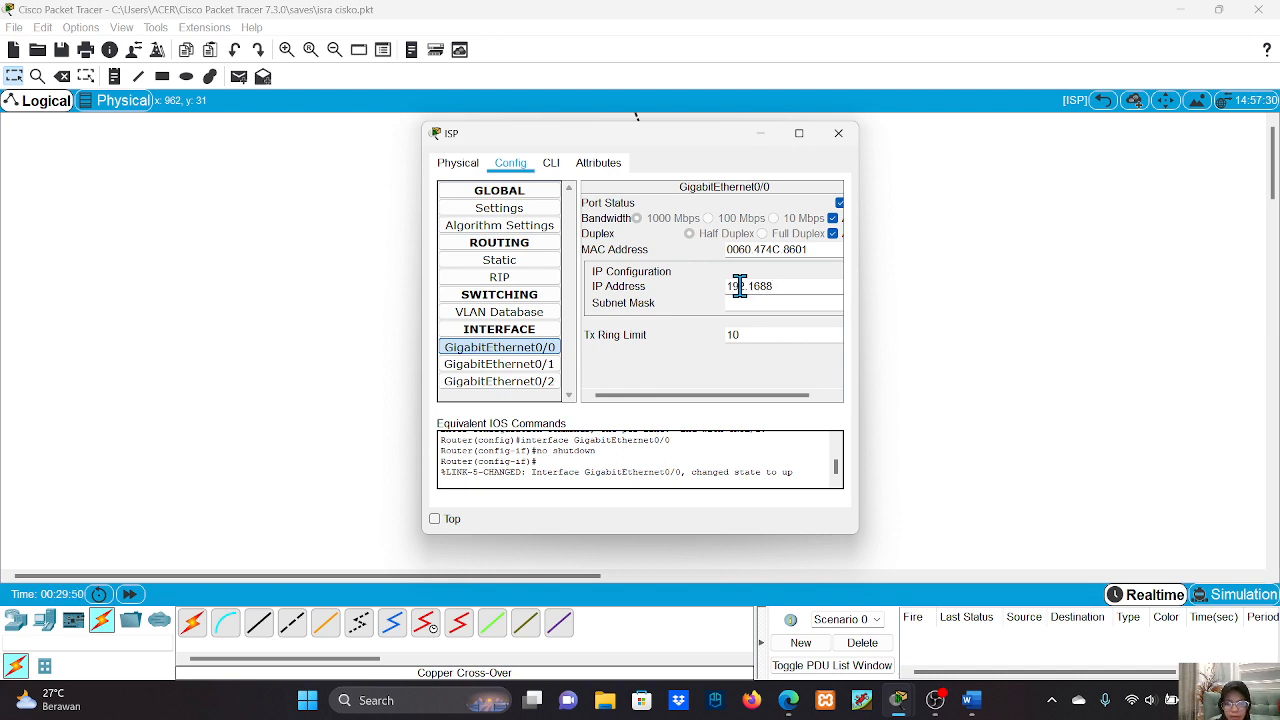
key("BackSpace")
type(".1.1")
left_click(751, 305)
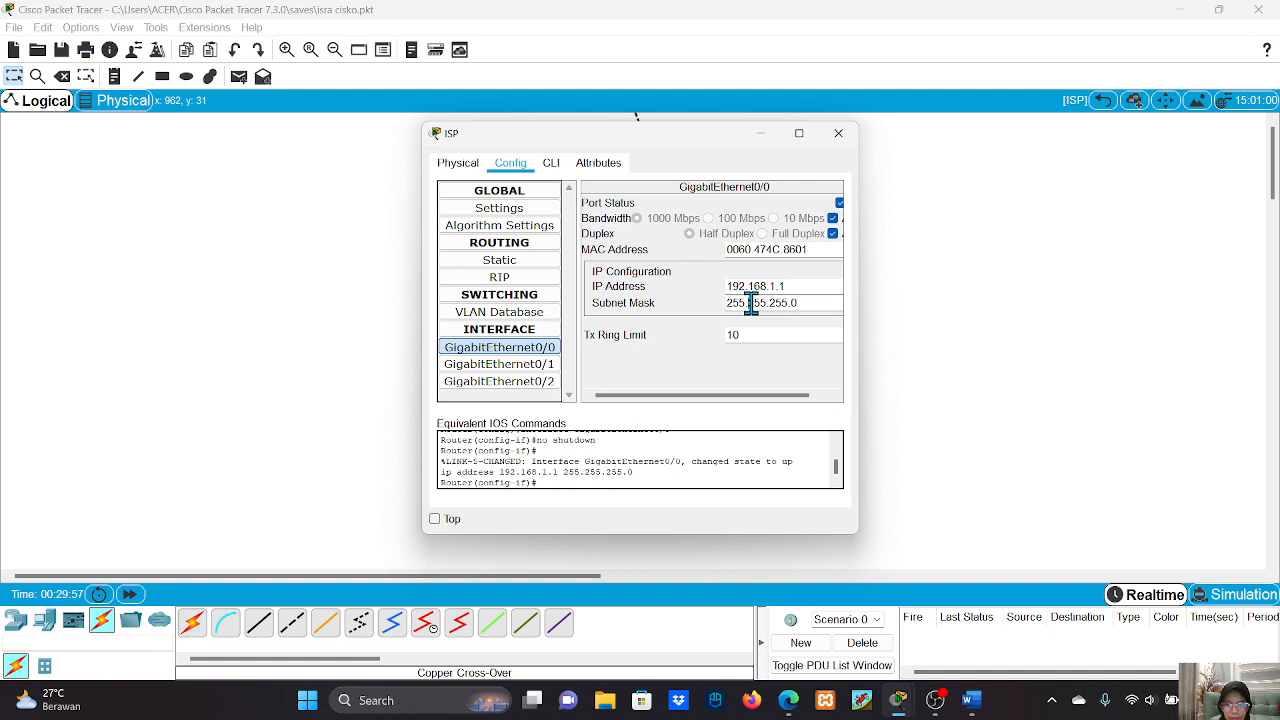
left_click(842, 135)
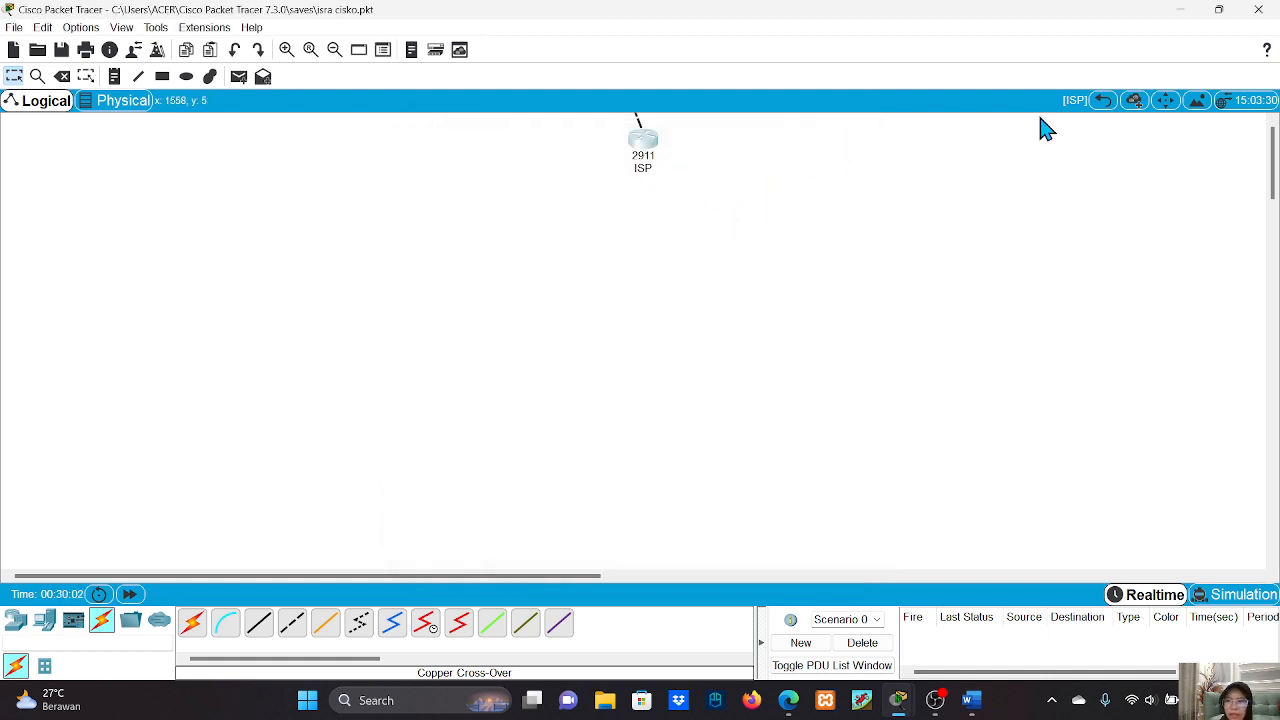
left_click(1102, 102)
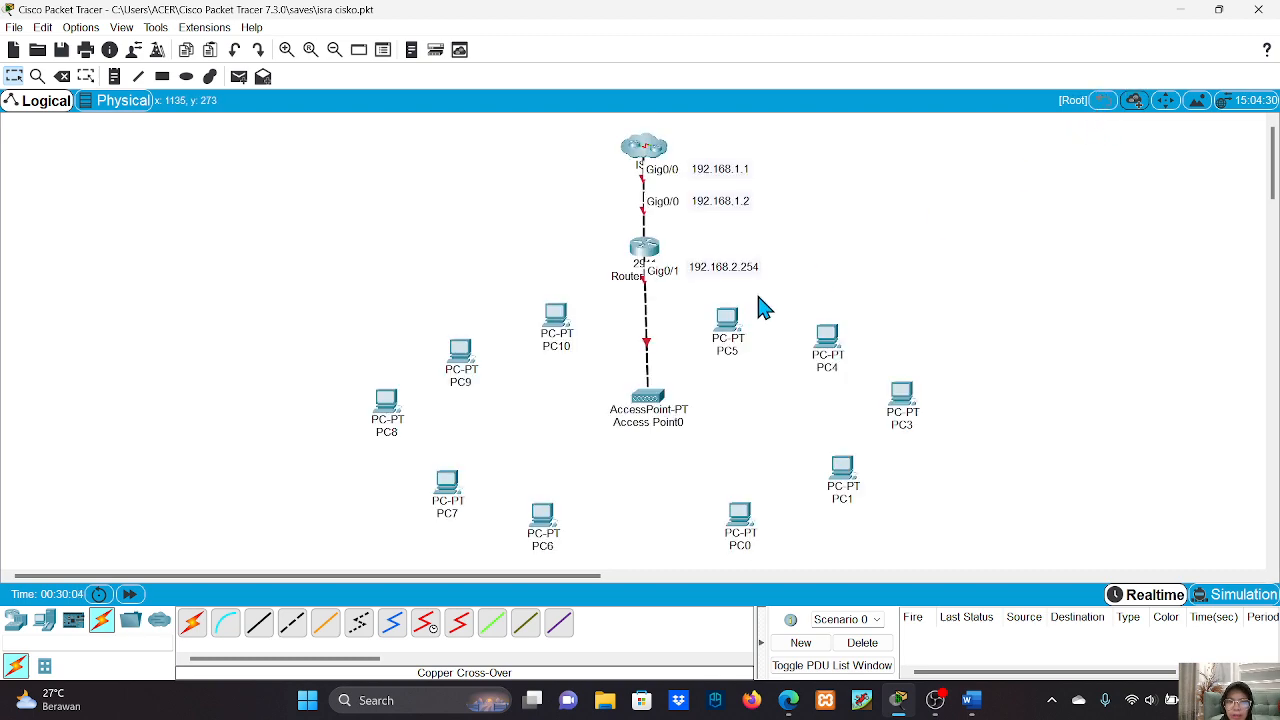
Step: Open Router Utama's configuration and turn on the port status of GigabitEthernet0/0
left_click(648, 250)
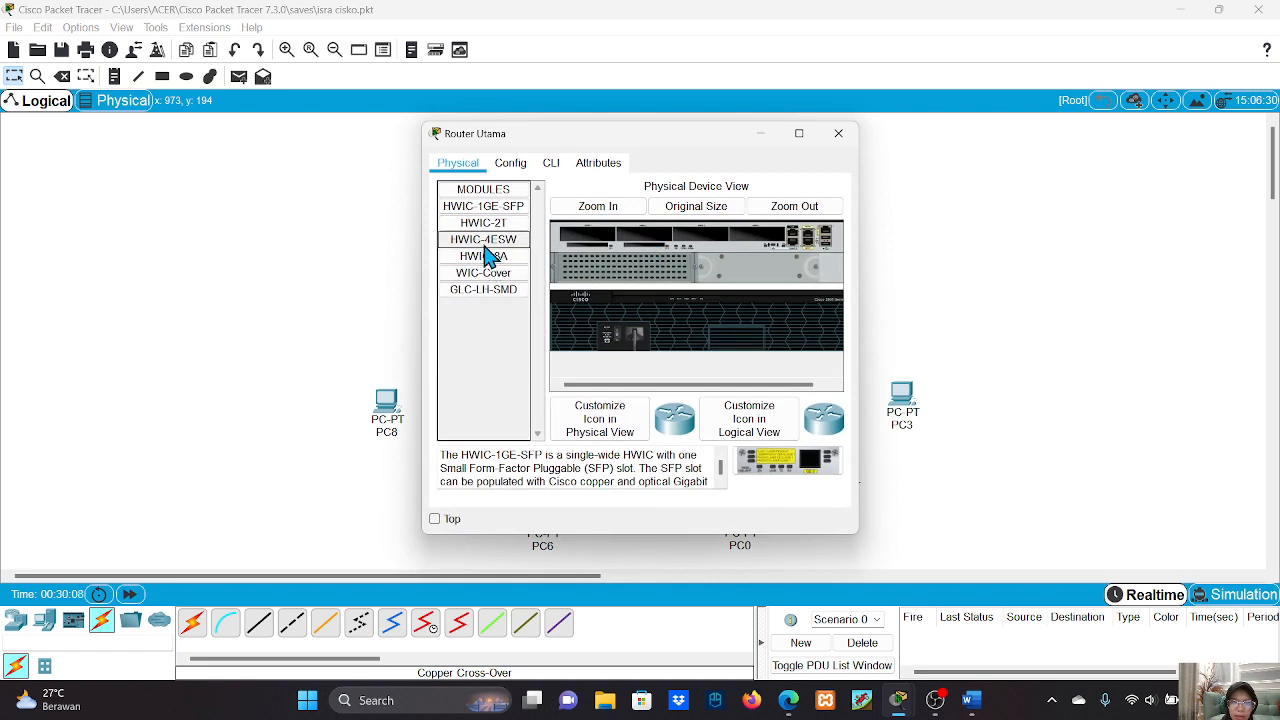
left_click(508, 163)
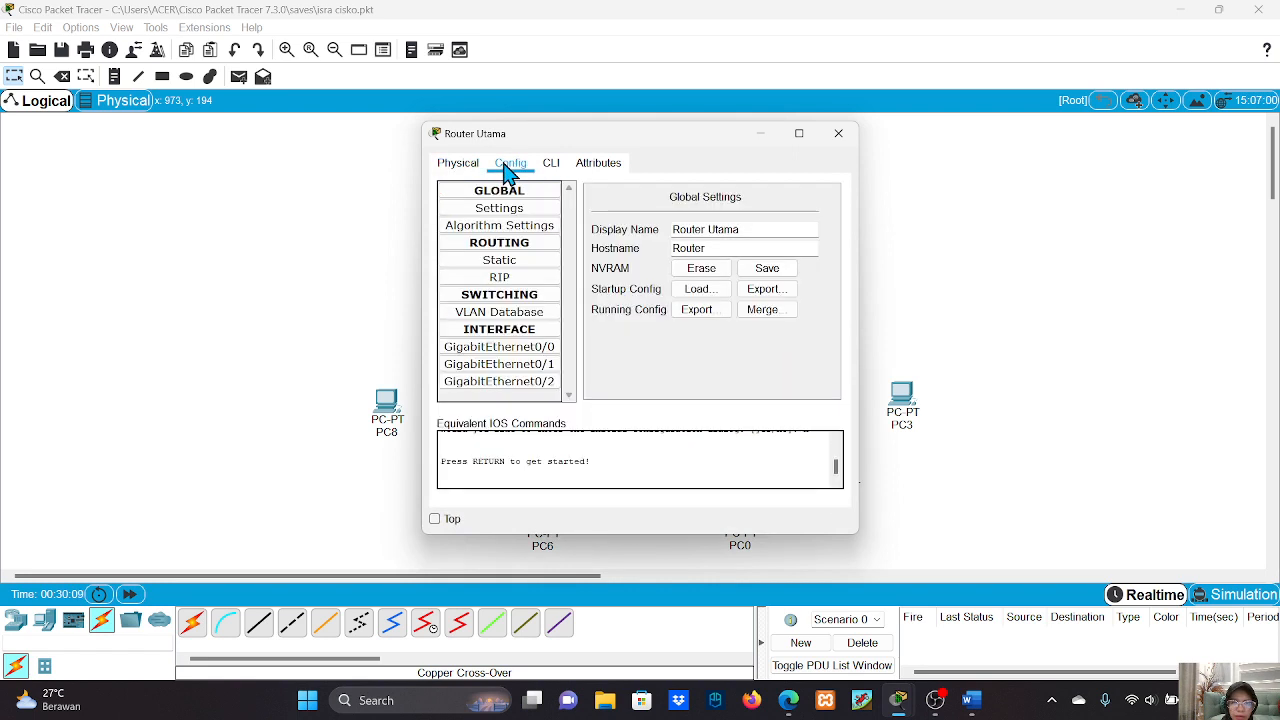
left_click(513, 350)
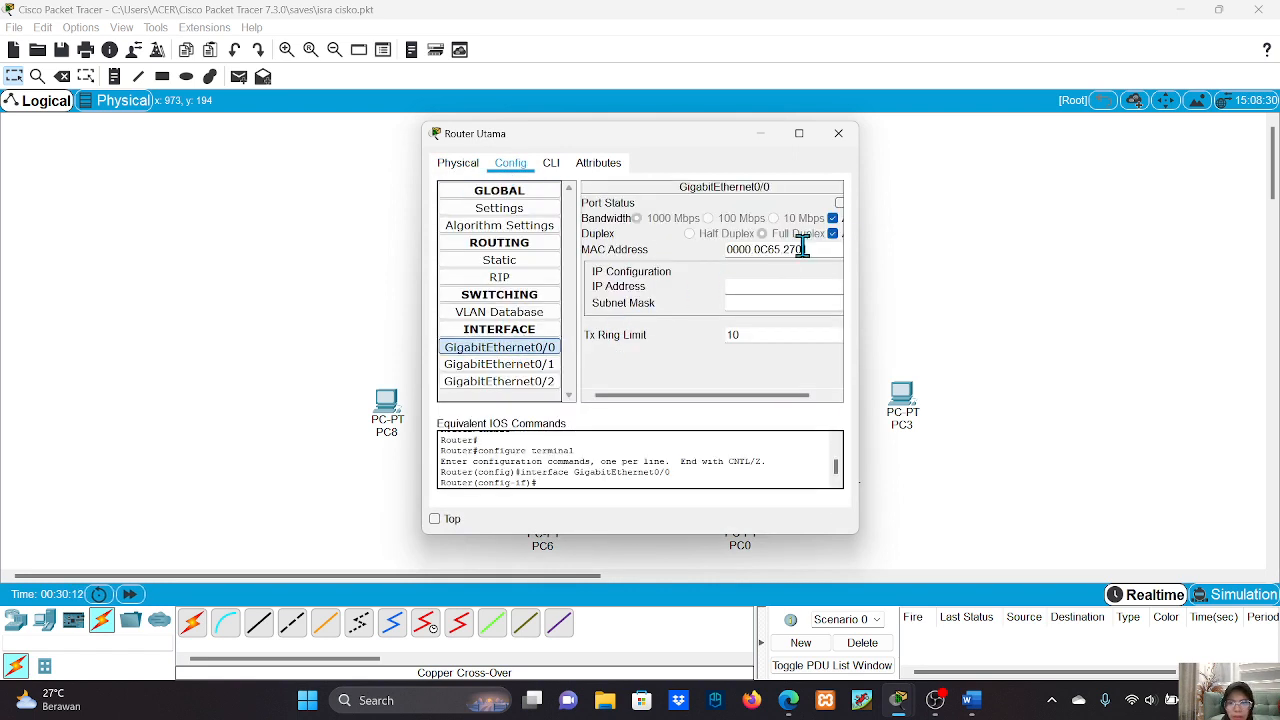
left_click(839, 203)
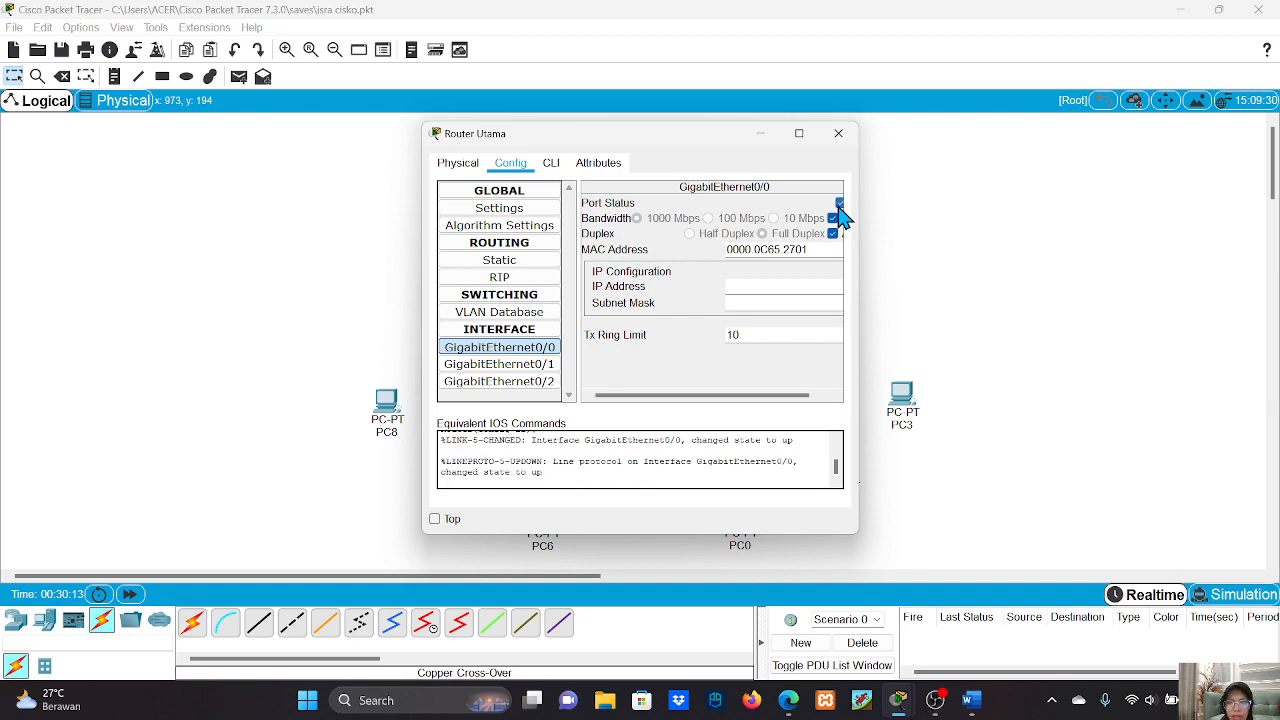
Step: Assign IP address 192.168.1.2 with subnet mask 255.255.255.0 to Router Utama's GigabitEthernet0/0
left_click(787, 287)
left_click_drag(634, 133, 388, 138)
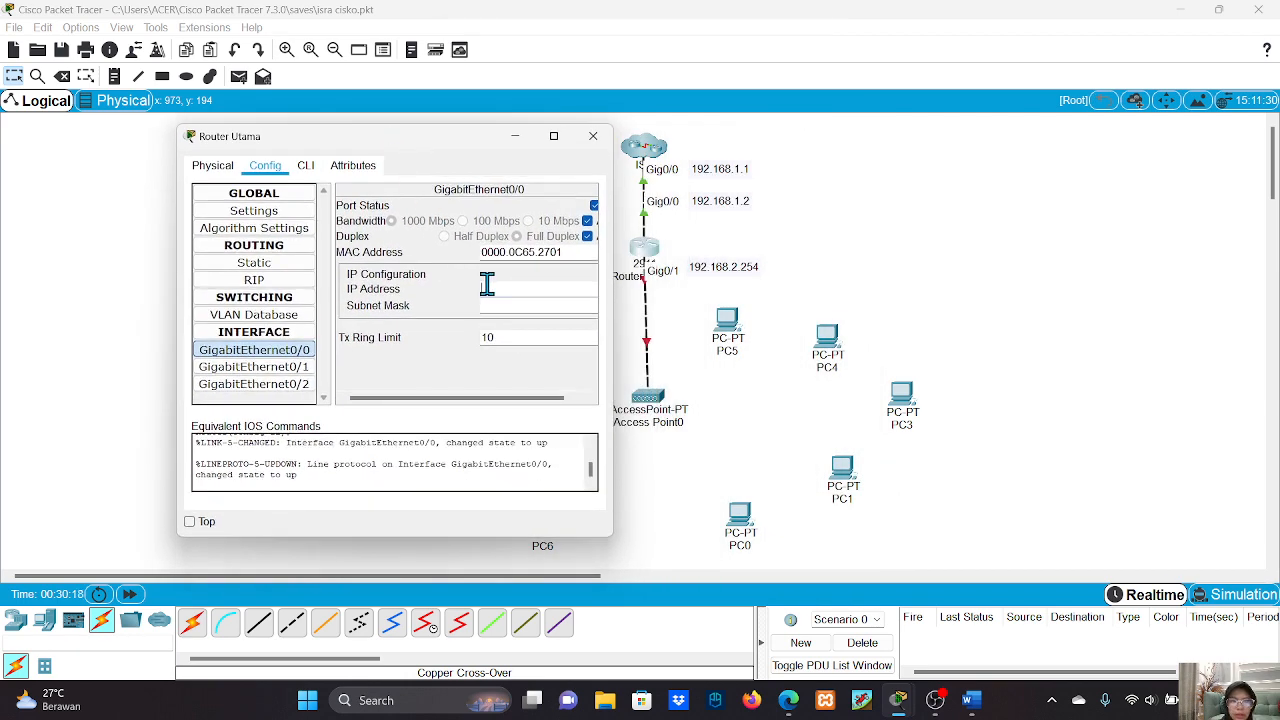
type("192.1")
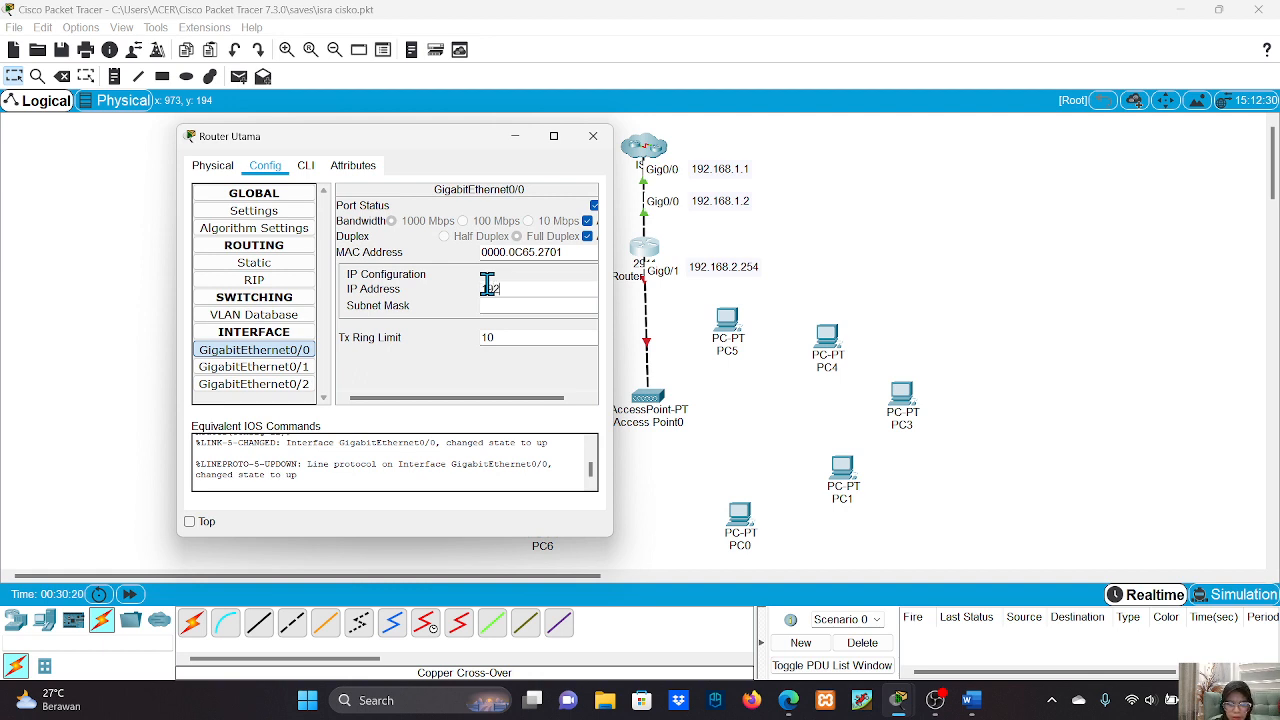
type("68.1.2")
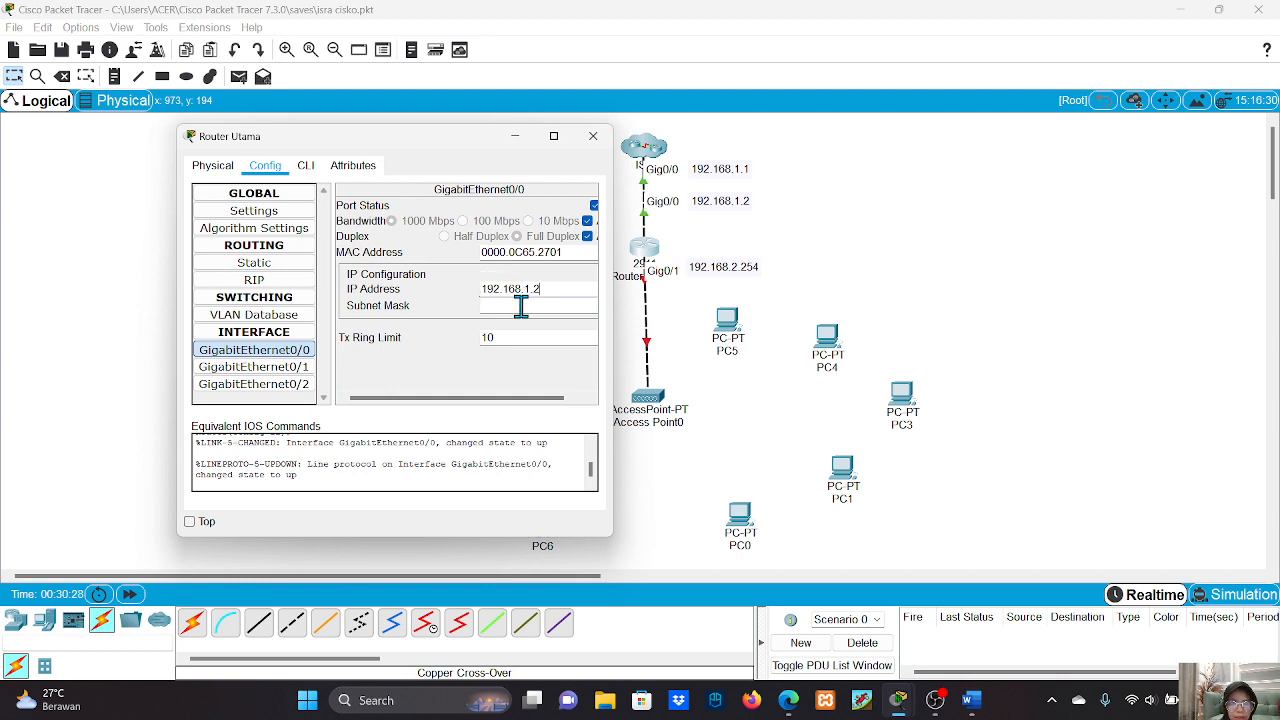
left_click(521, 306)
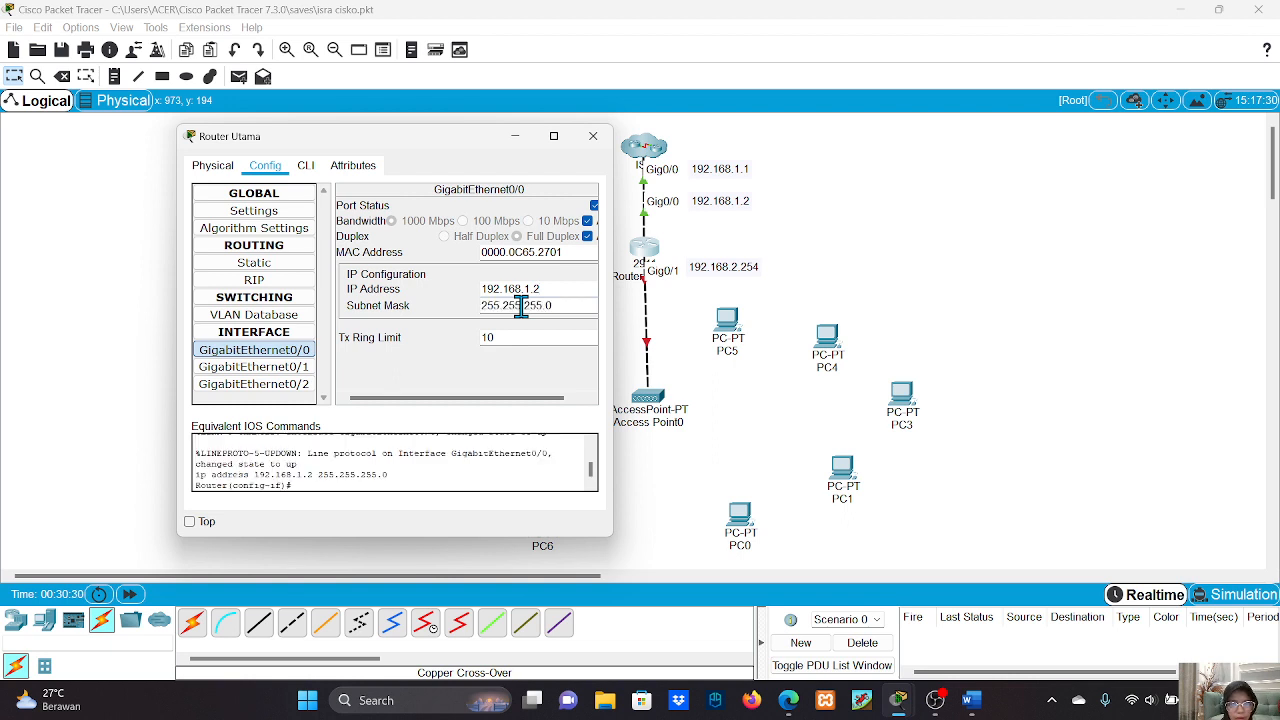
Step: Turn on Router Utama's GigabitEthernet0/1 port and give it IP address 192.168.2.254 with subnet mask 255.255.255.0
left_click(300, 367)
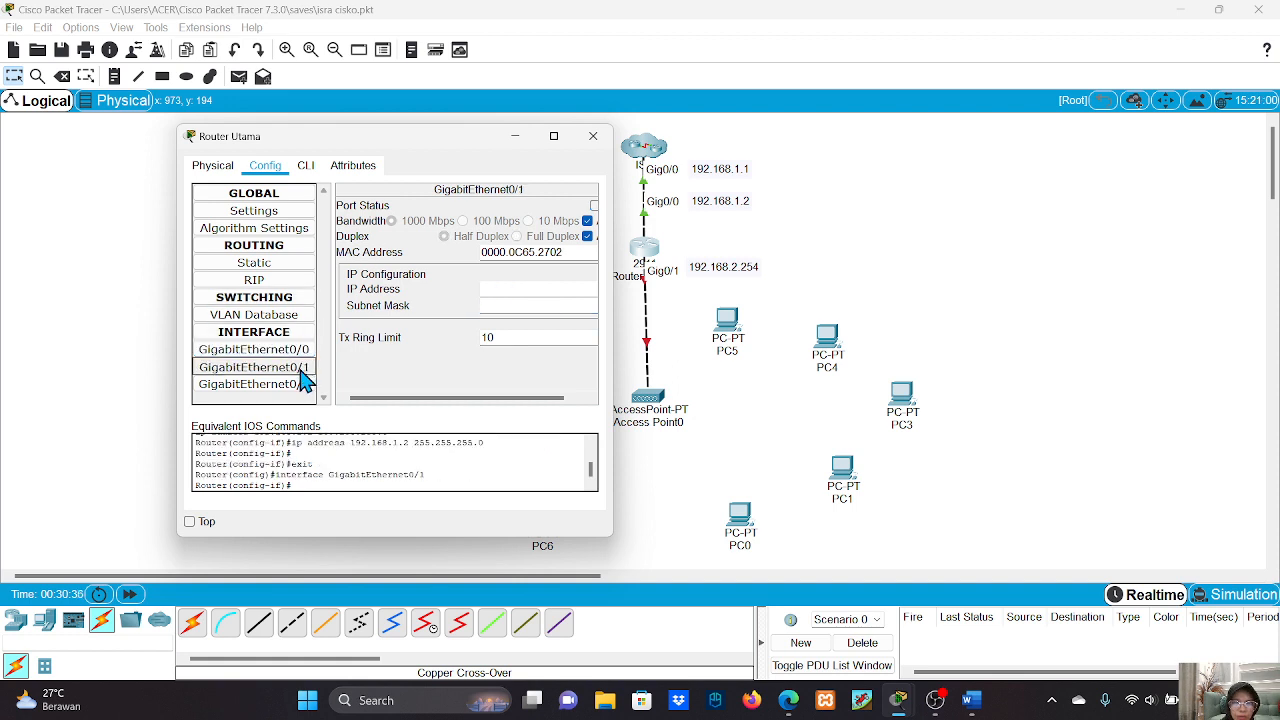
left_click(594, 205)
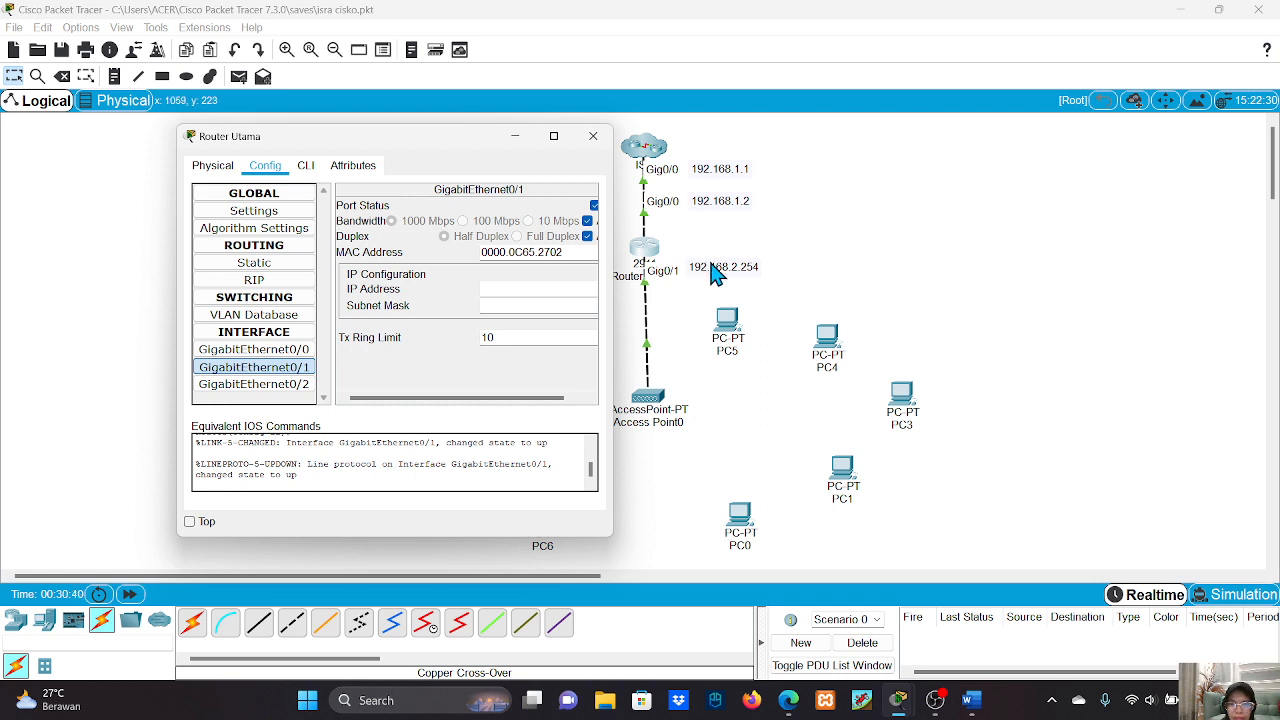
left_click(551, 293)
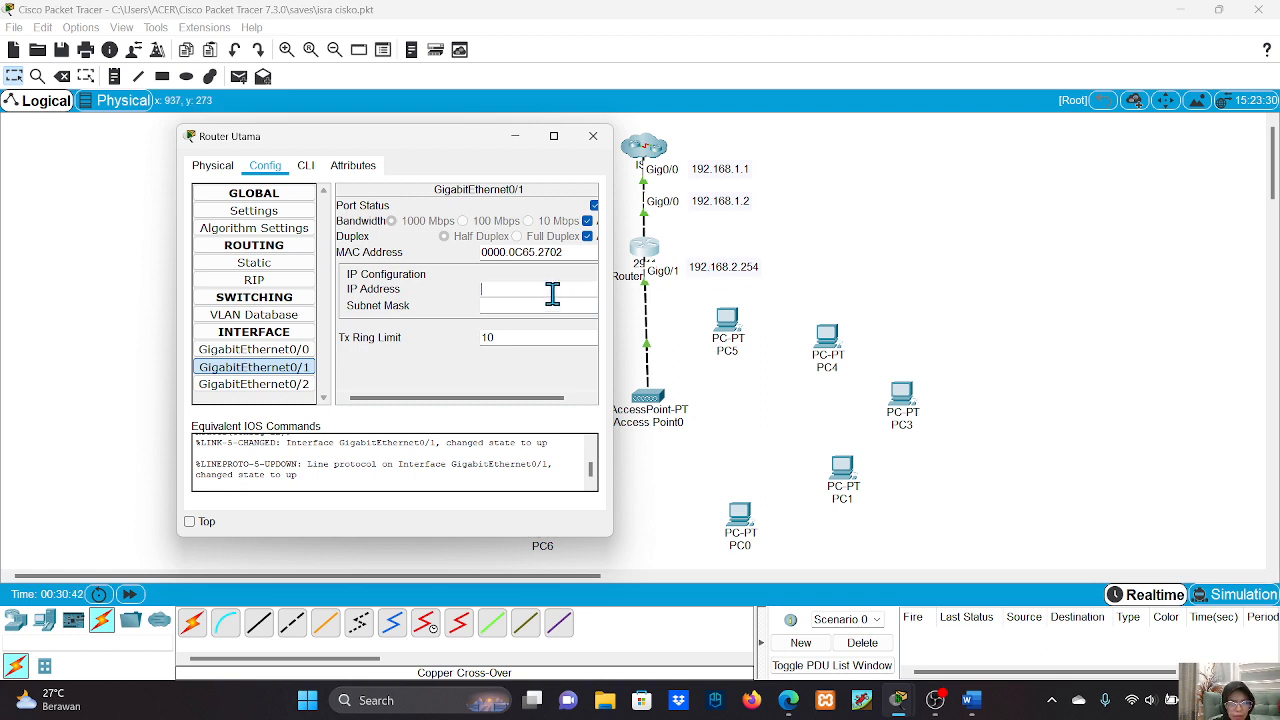
type("192.1")
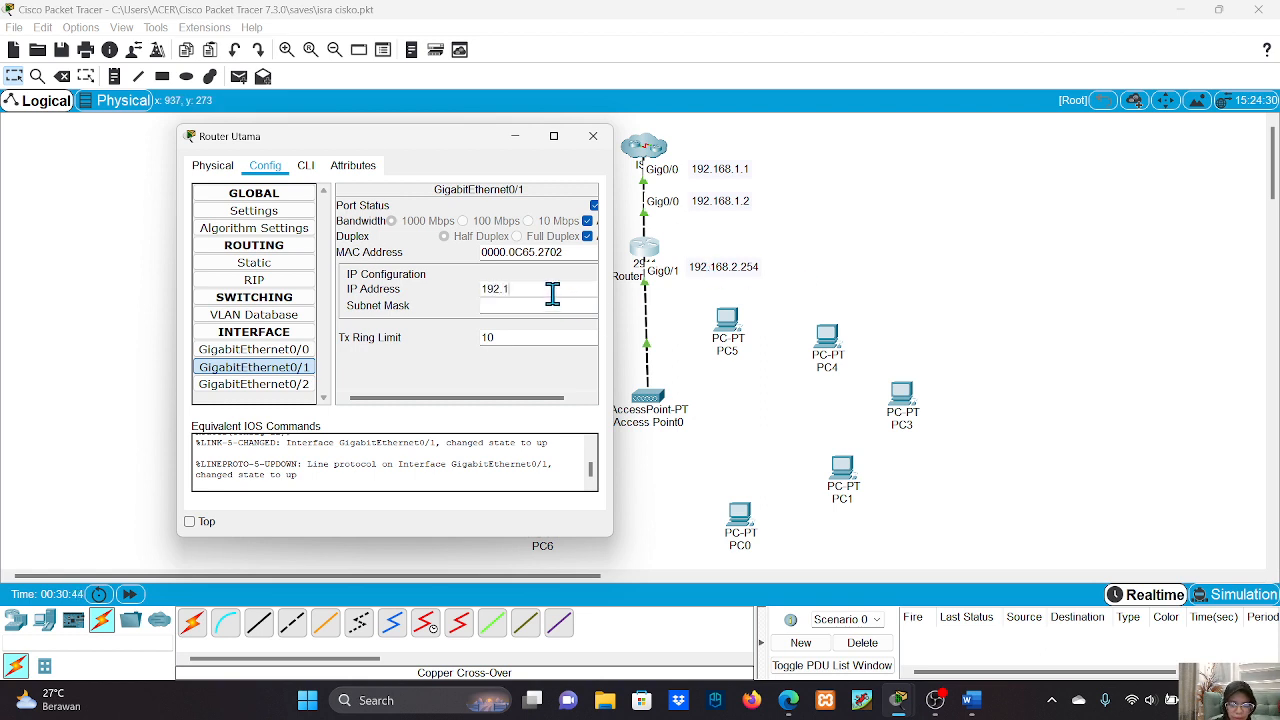
type("68.2")
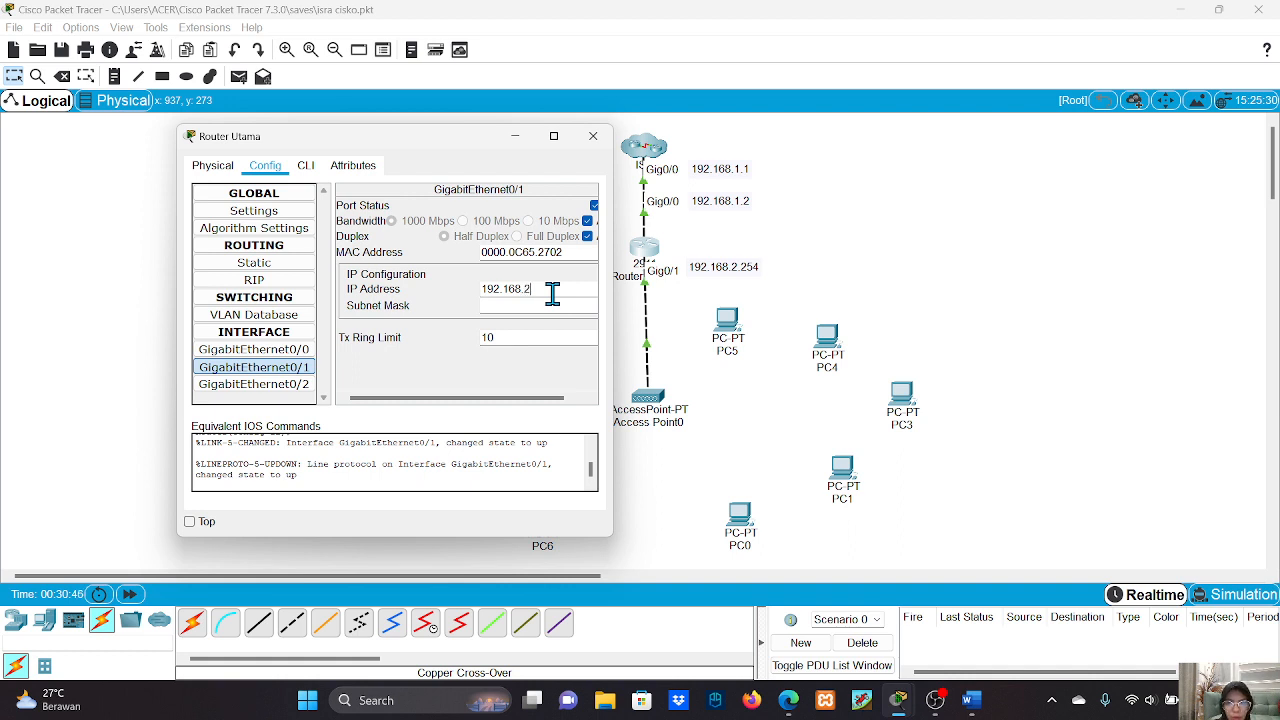
type(".254")
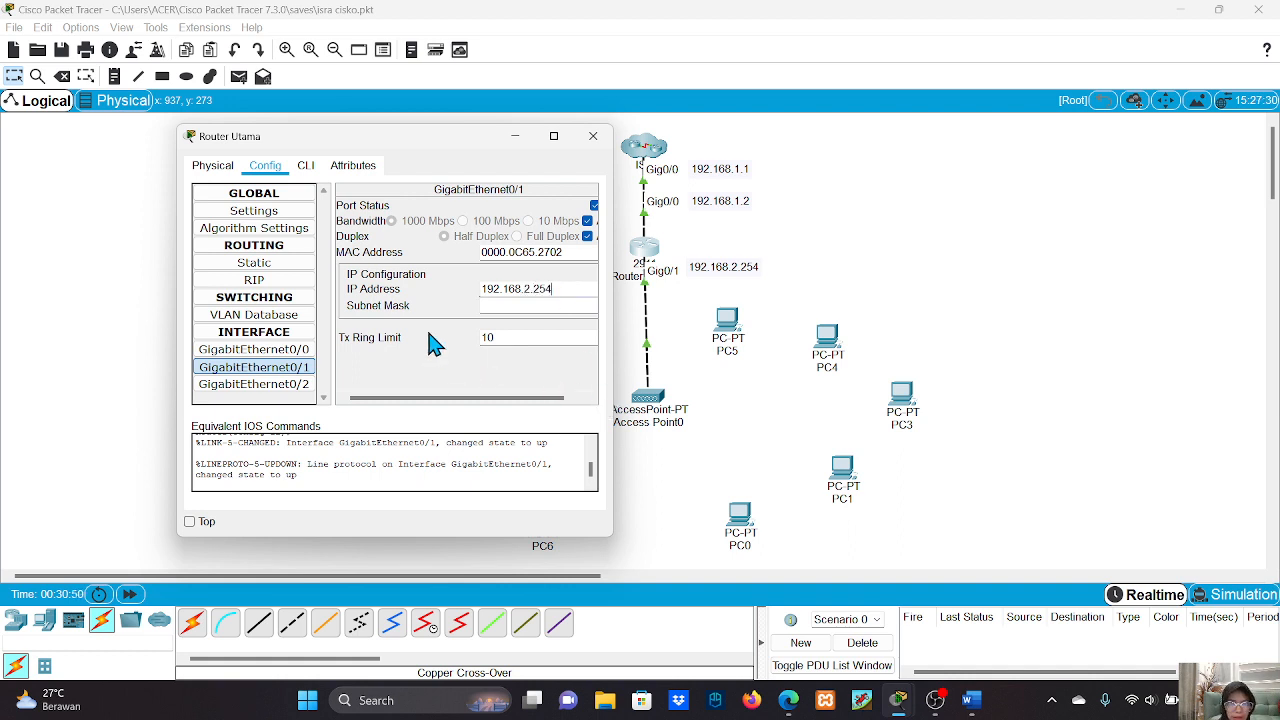
left_click(494, 305)
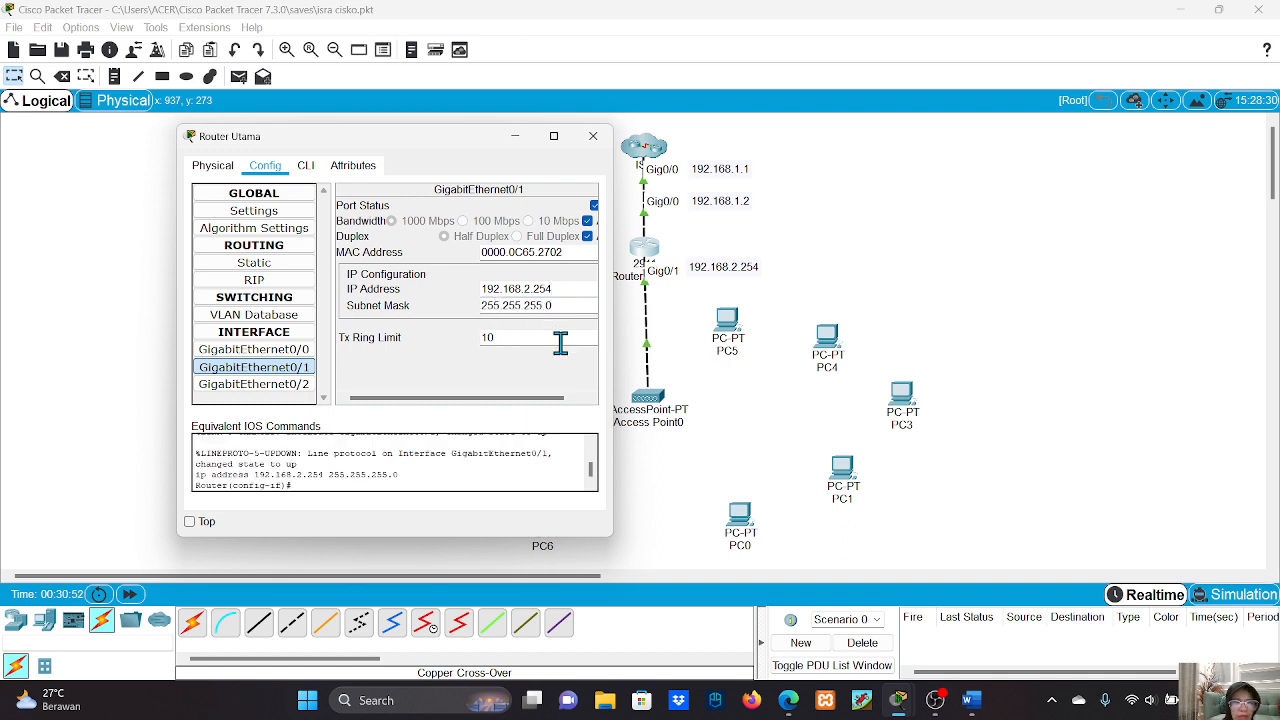
Step: Create a DHCP pool named wireless1 from Router Utama's command line with ip dhcp pool wireless1
left_click(307, 172)
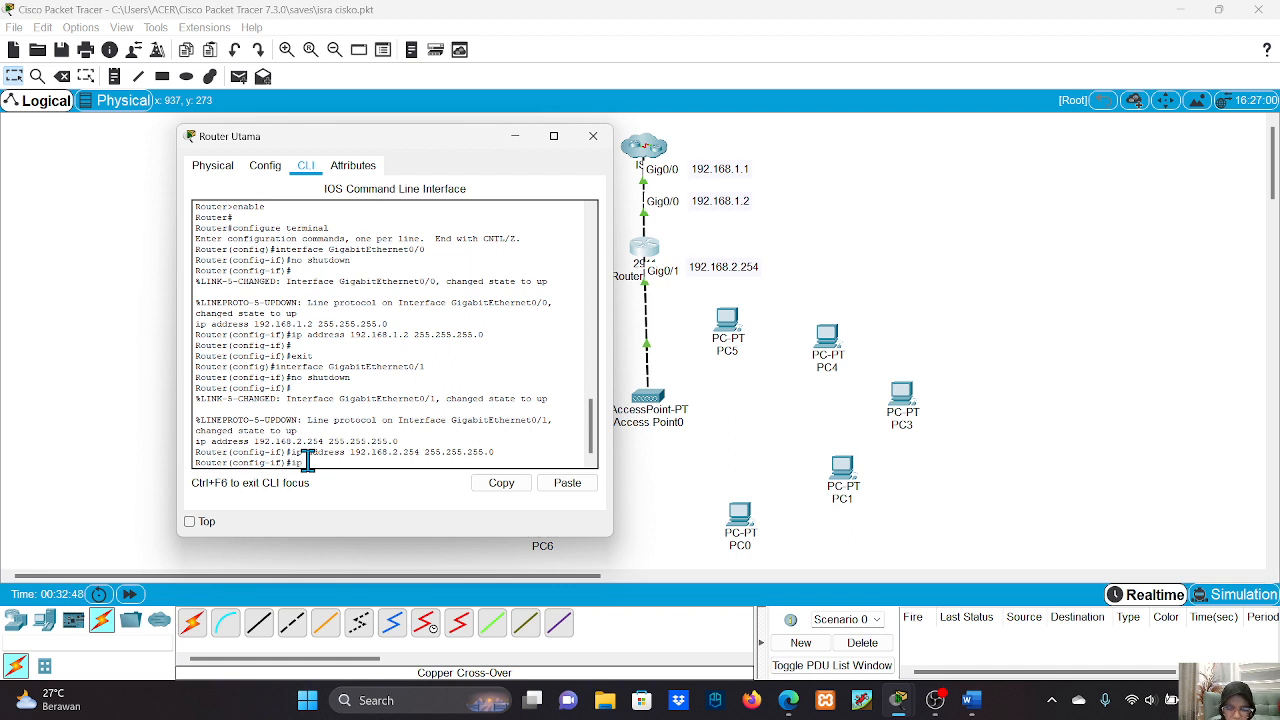
type("dhcp pool wi")
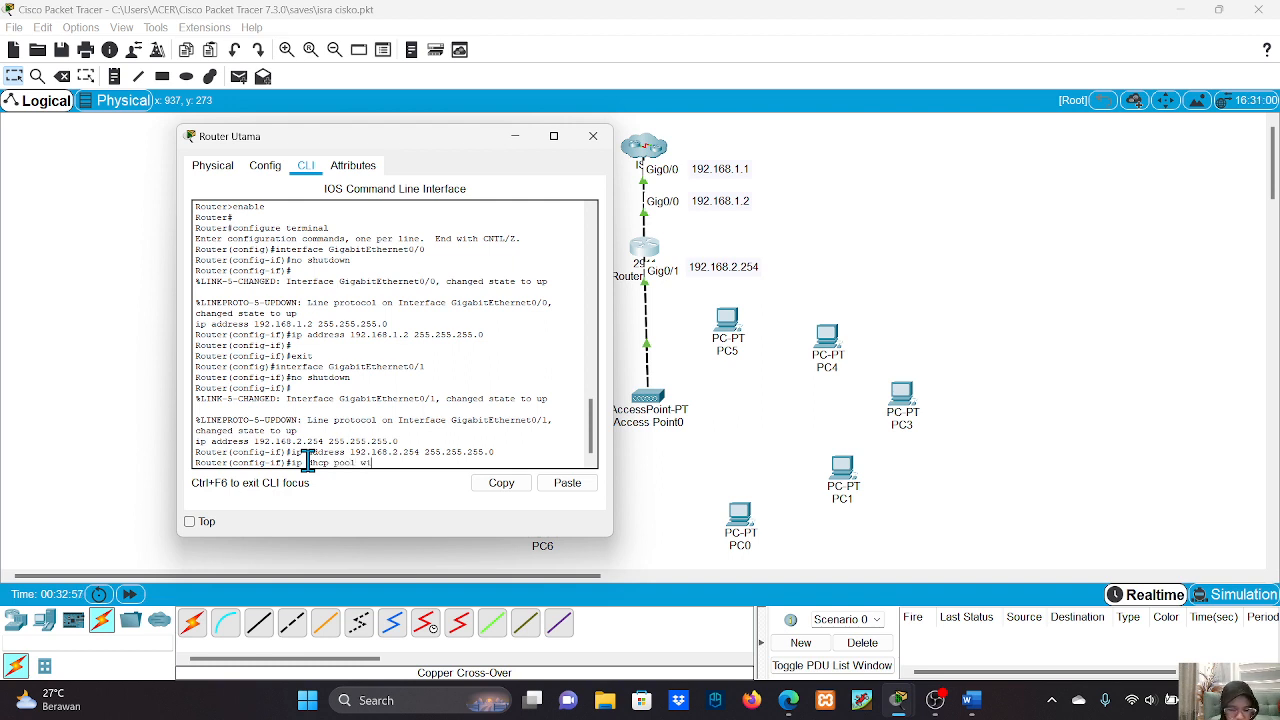
type("reless1")
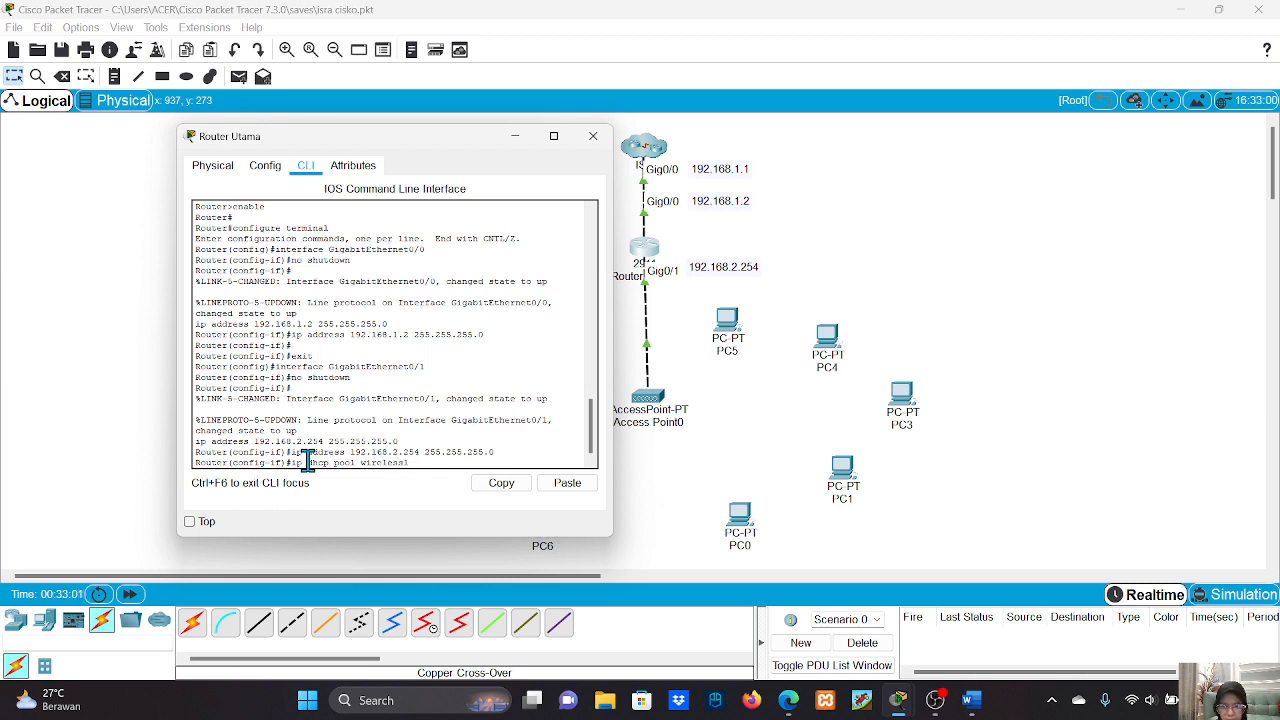
key("Return")
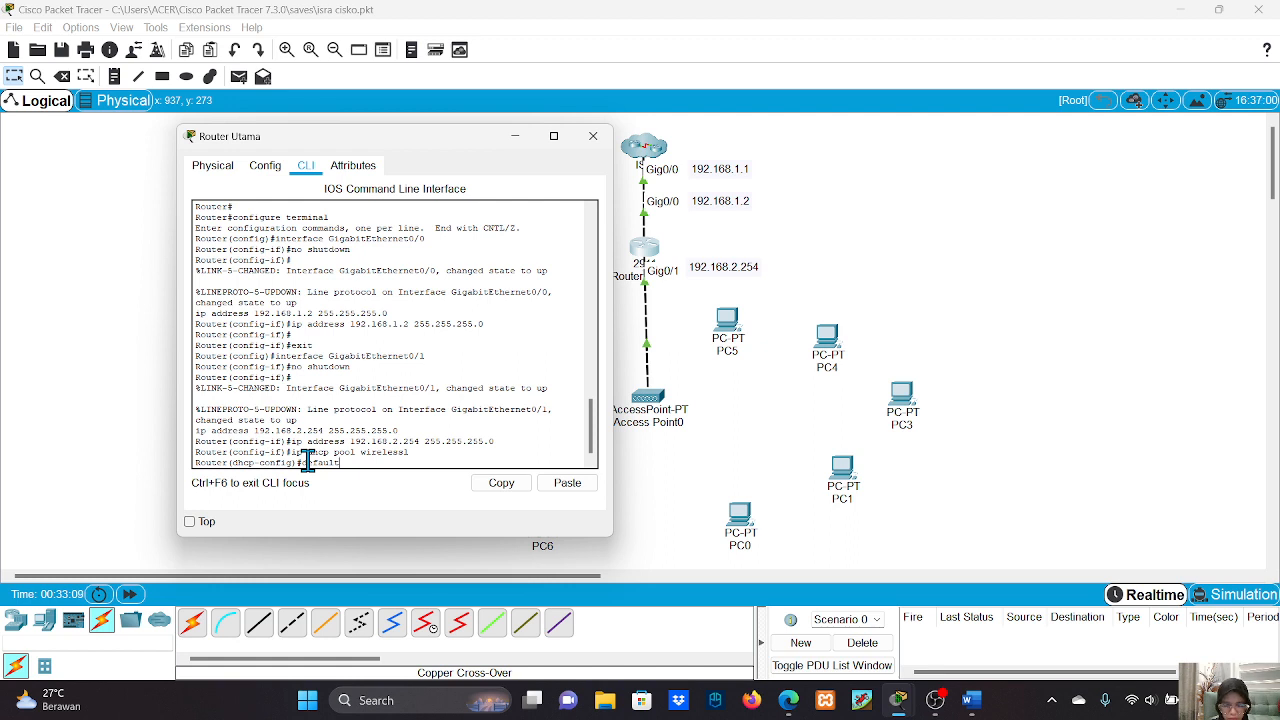
Step: Set the wireless1 pool's default router to 192.168.2.254, without a subnet mask
type("ro")
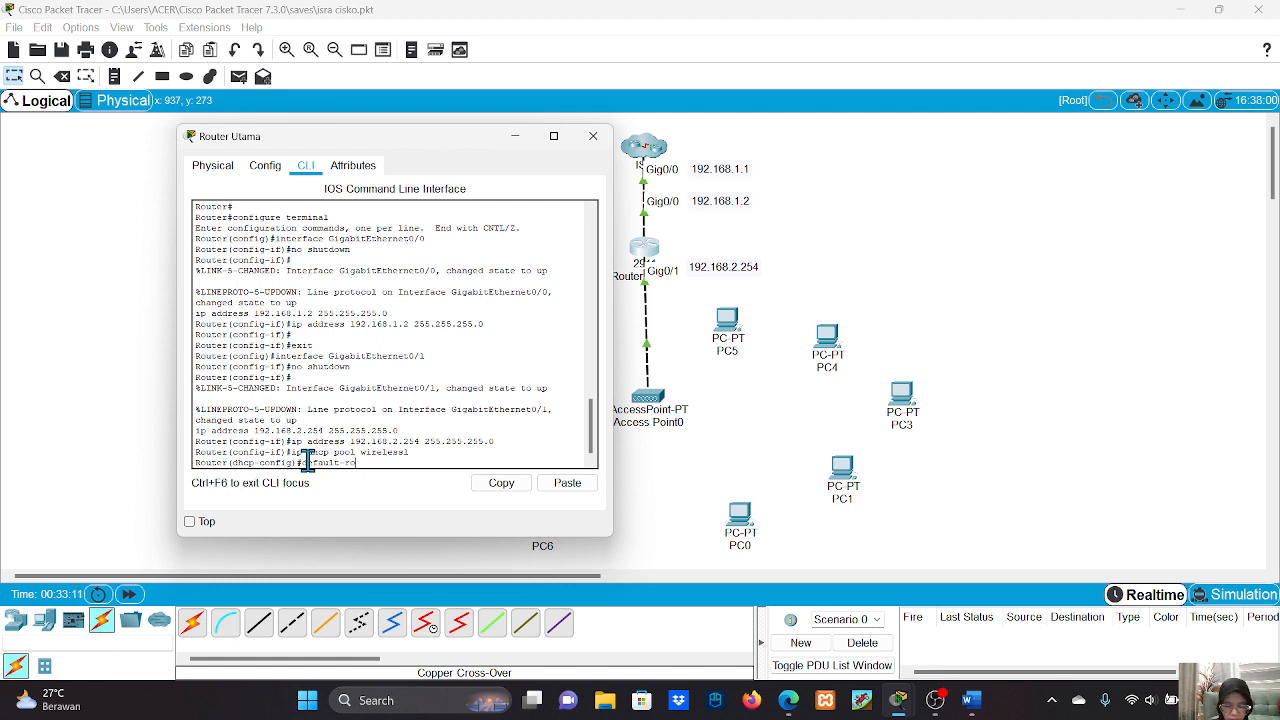
type("uter")
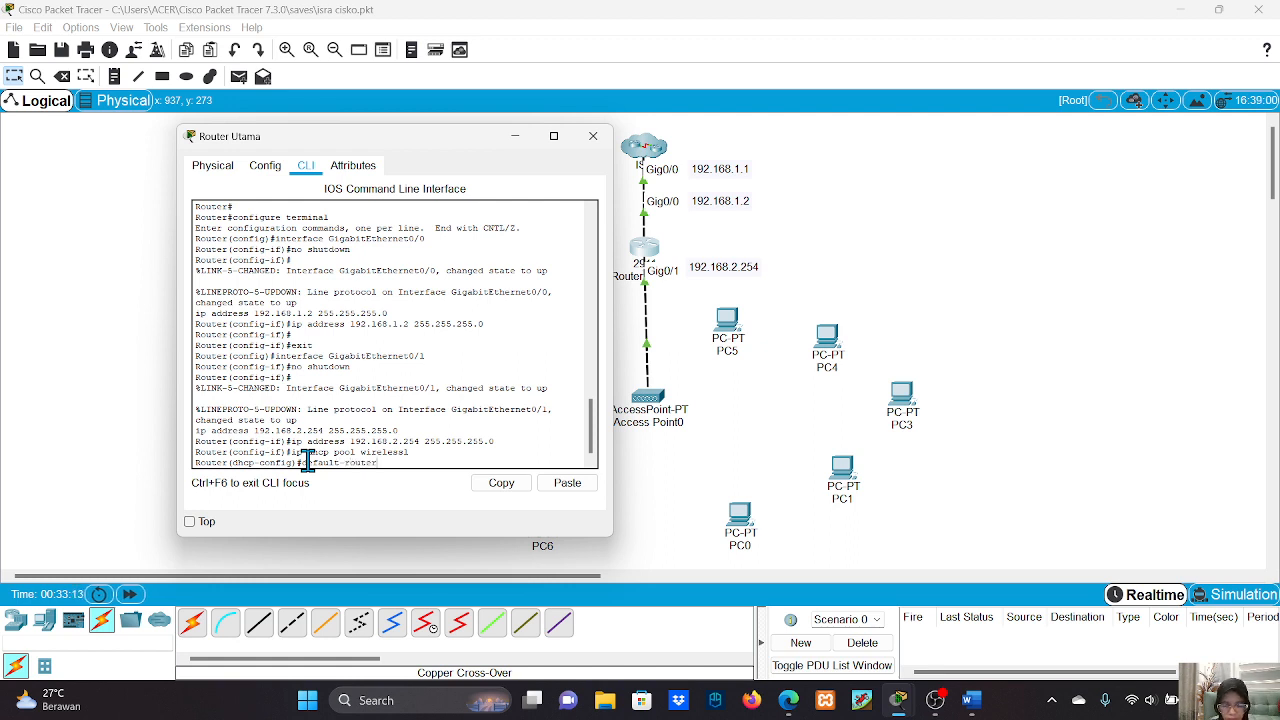
type(" 1")
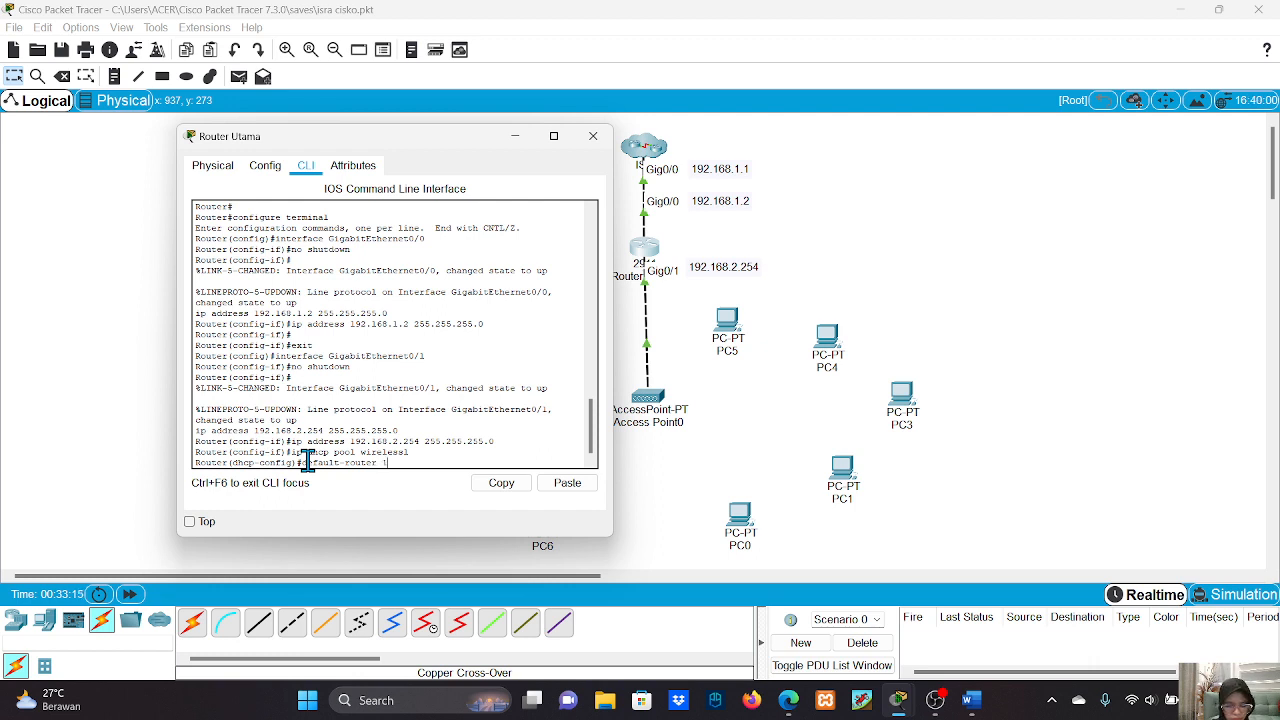
type("92")
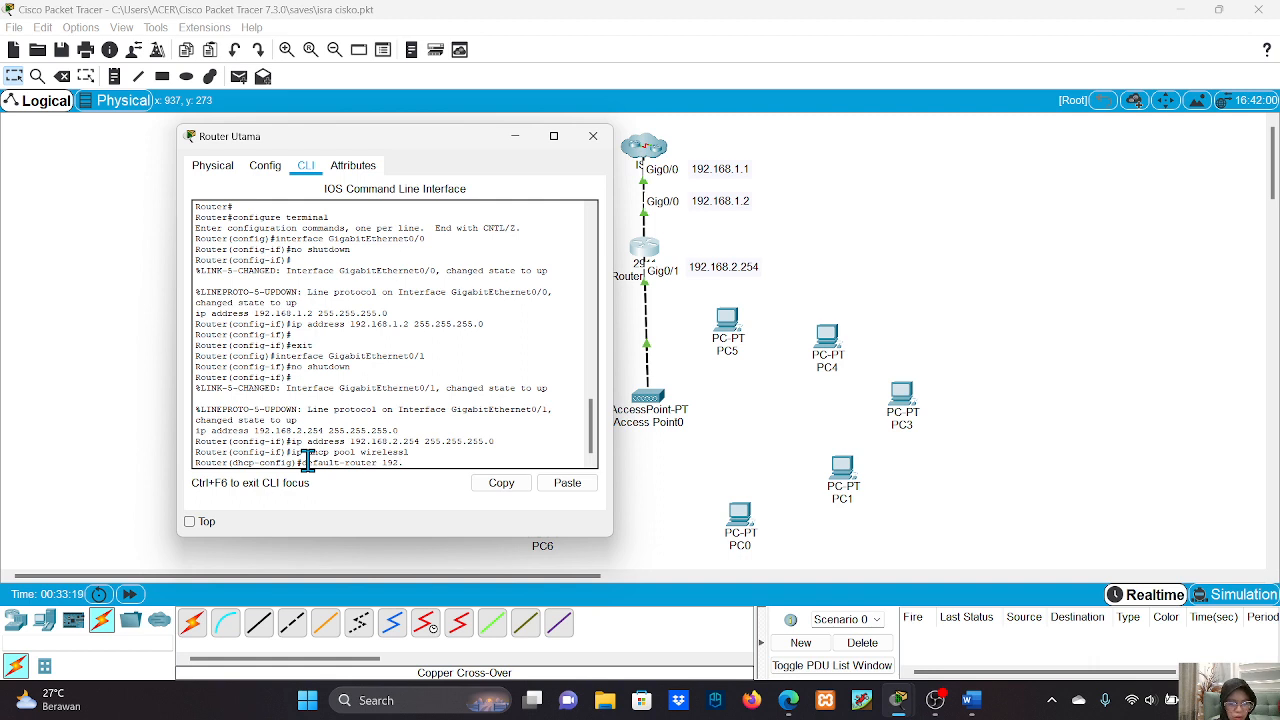
type(".168.2.254")
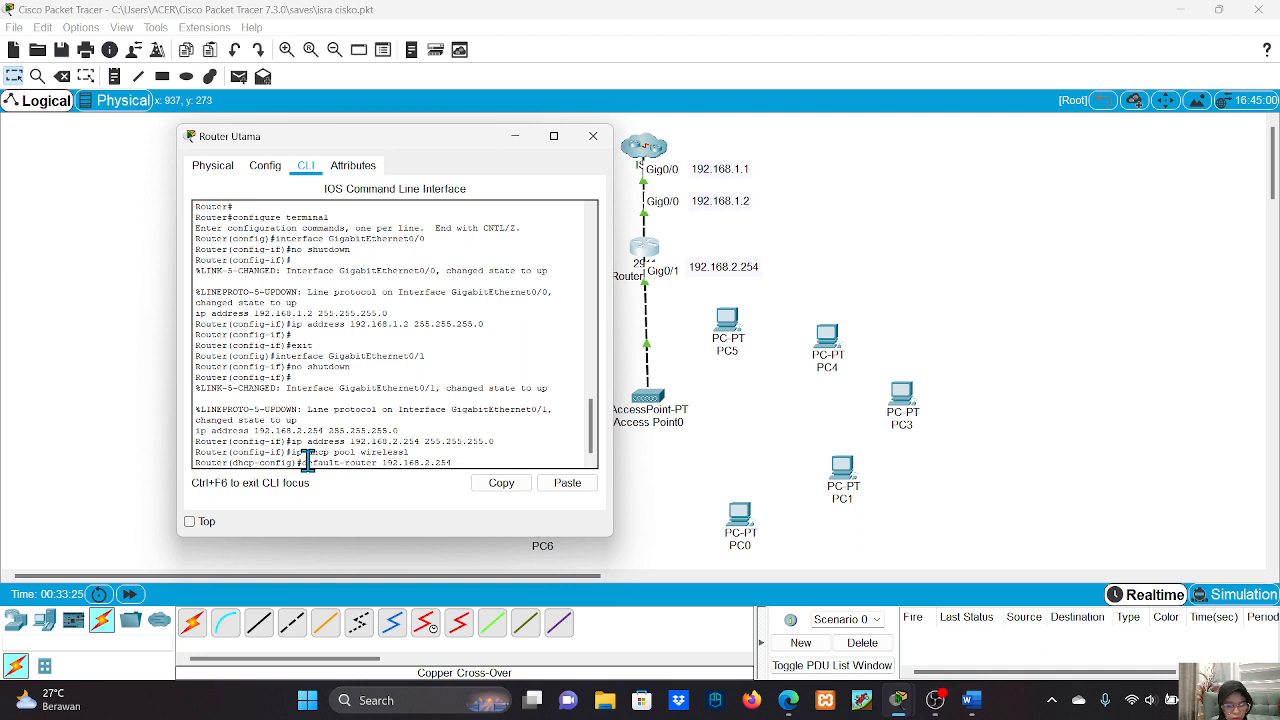
type(" 255")
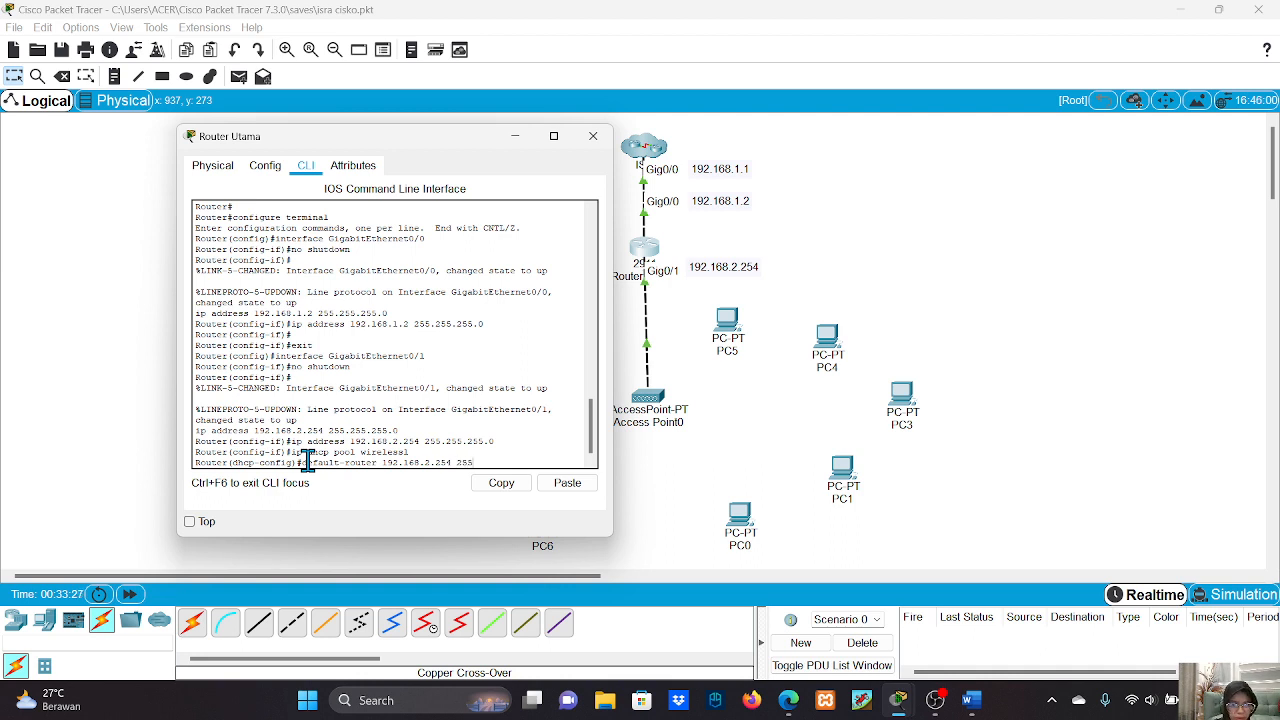
type(".255.255.")
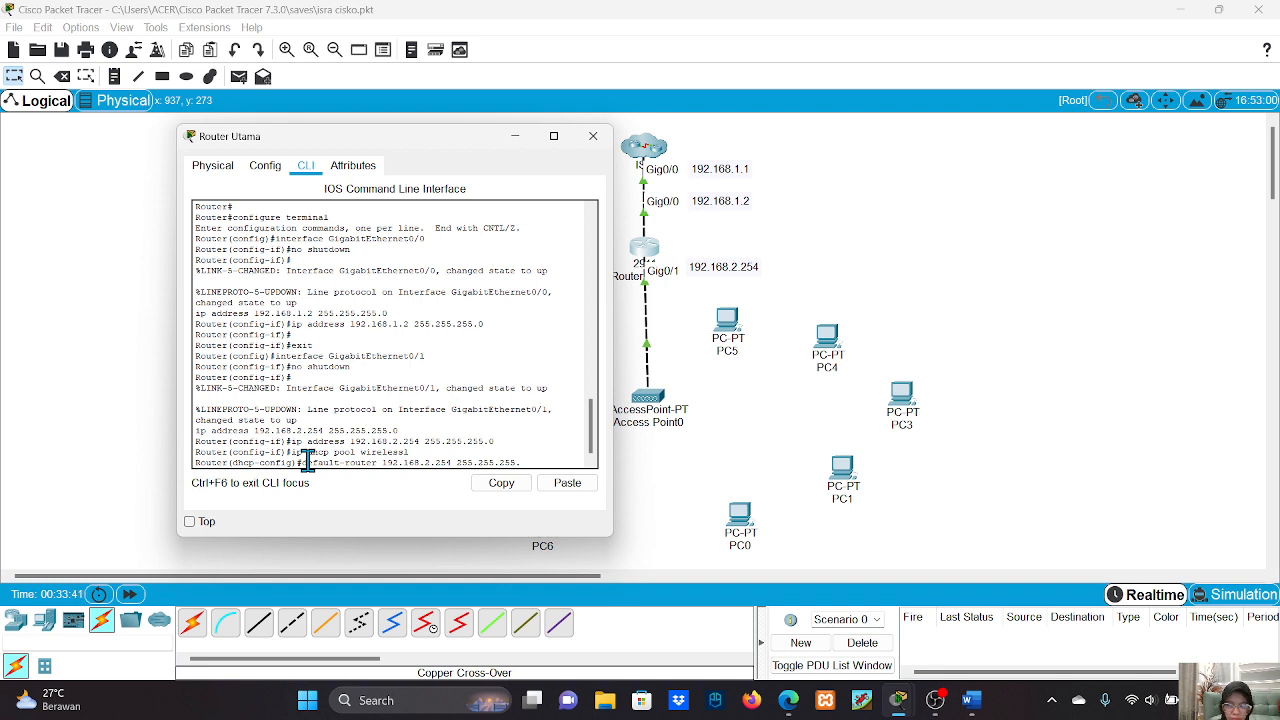
key("BackSpace")
key("BackSpace")
key("BackSpace")
key("BackSpace")
key("BackSpace")
key("BackSpace")
key("BackSpace")
key("BackSpace")
key("BackSpace")
key("BackSpace")
key("BackSpace")
key("BackSpace")
key("Return")
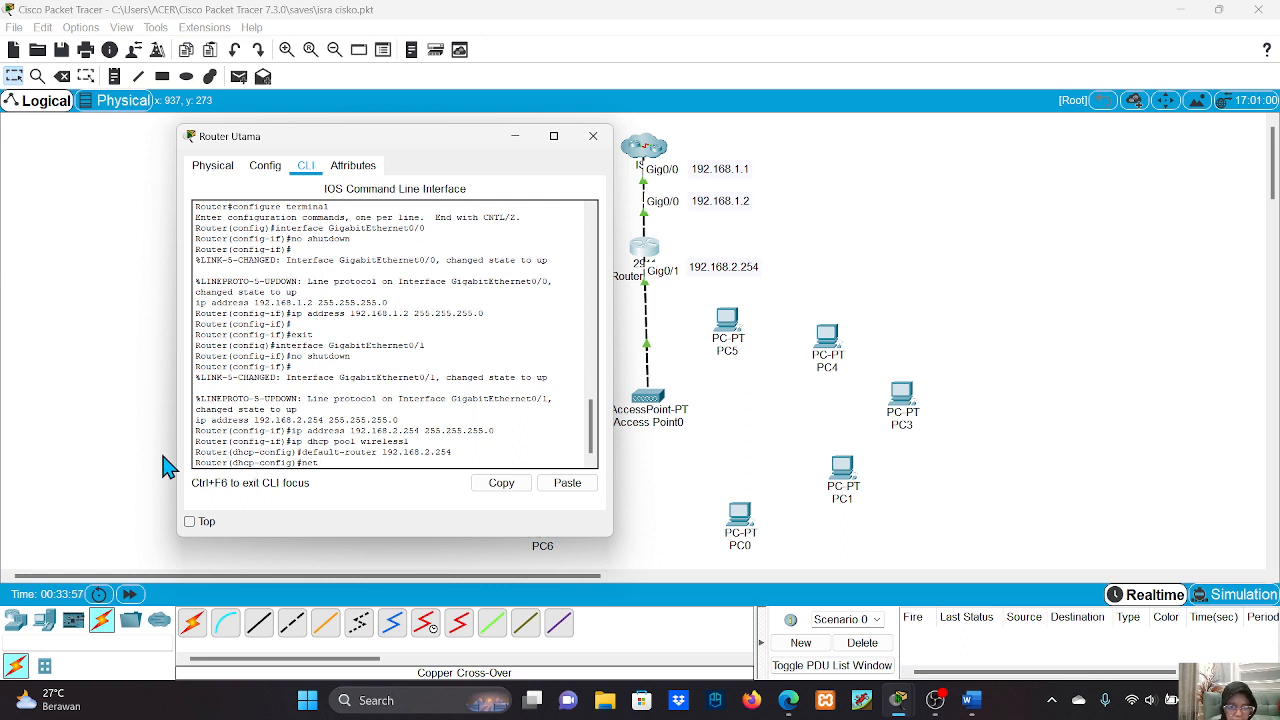
Step: Define the wireless1 pool's network as 192.168.2.0 with mask 255.255.255.0 using the net command
type("192.168.2")
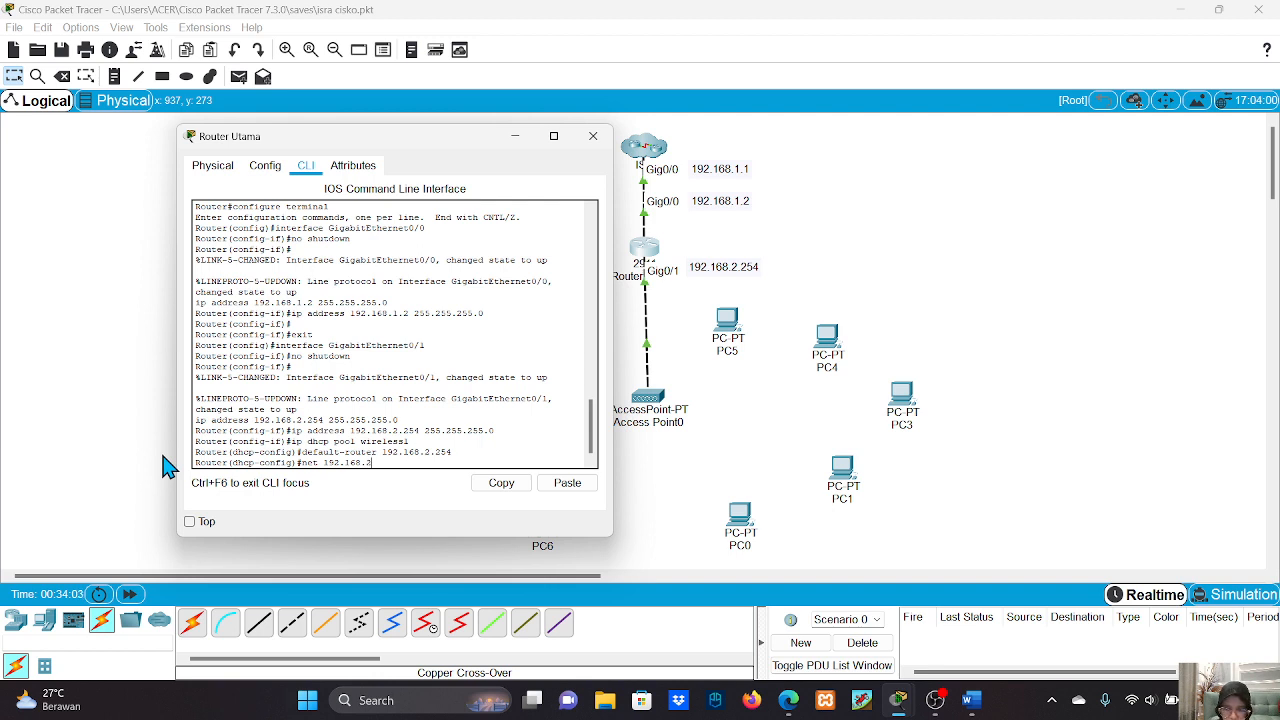
type(".0")
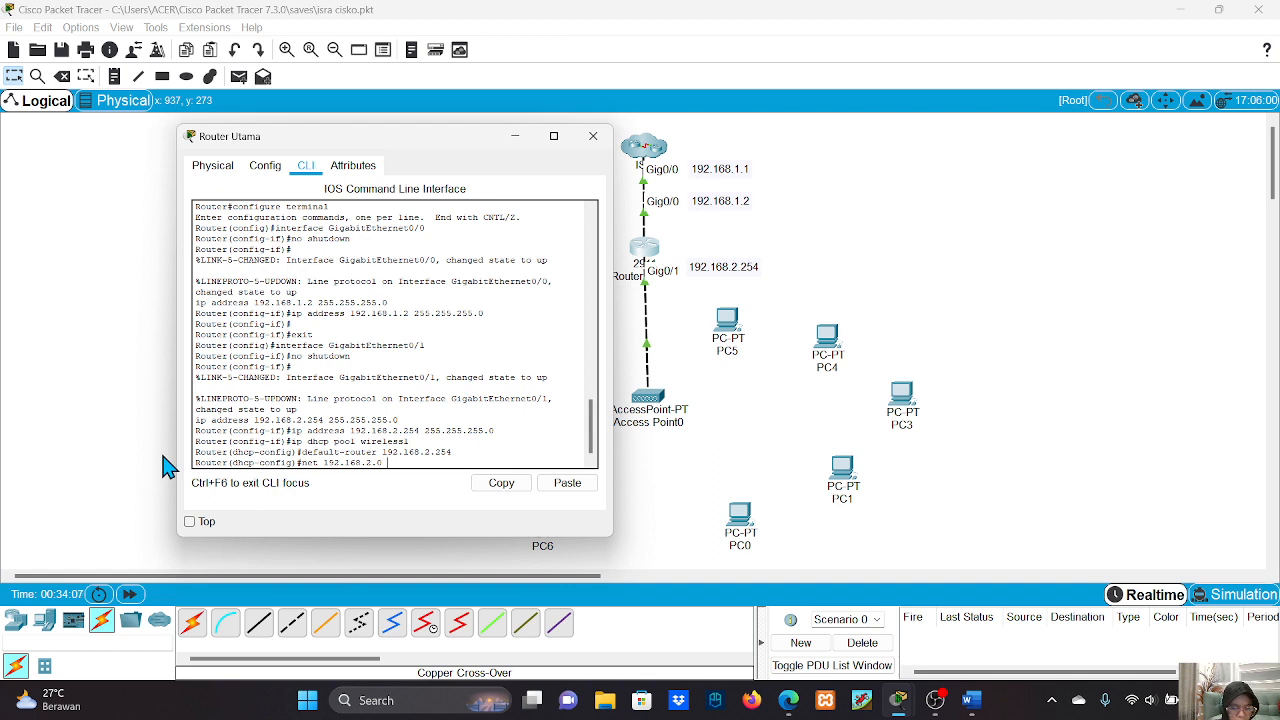
type(" 255.255")
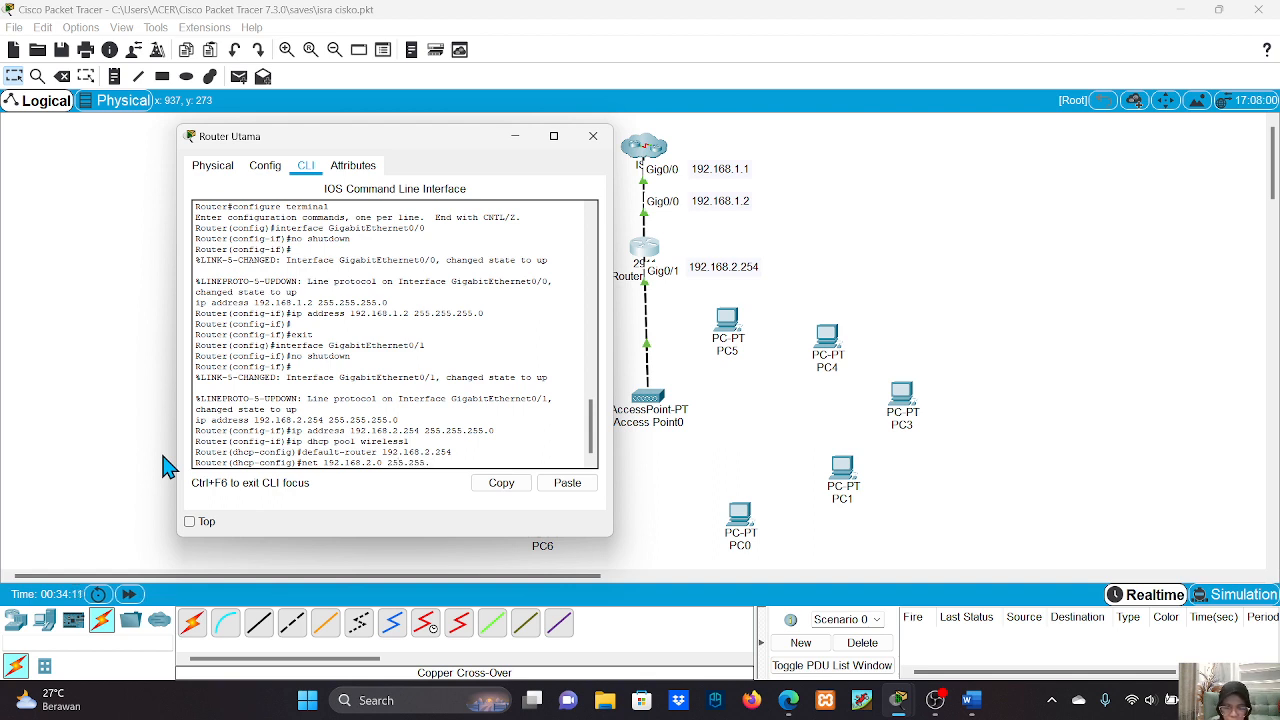
type(".255.")
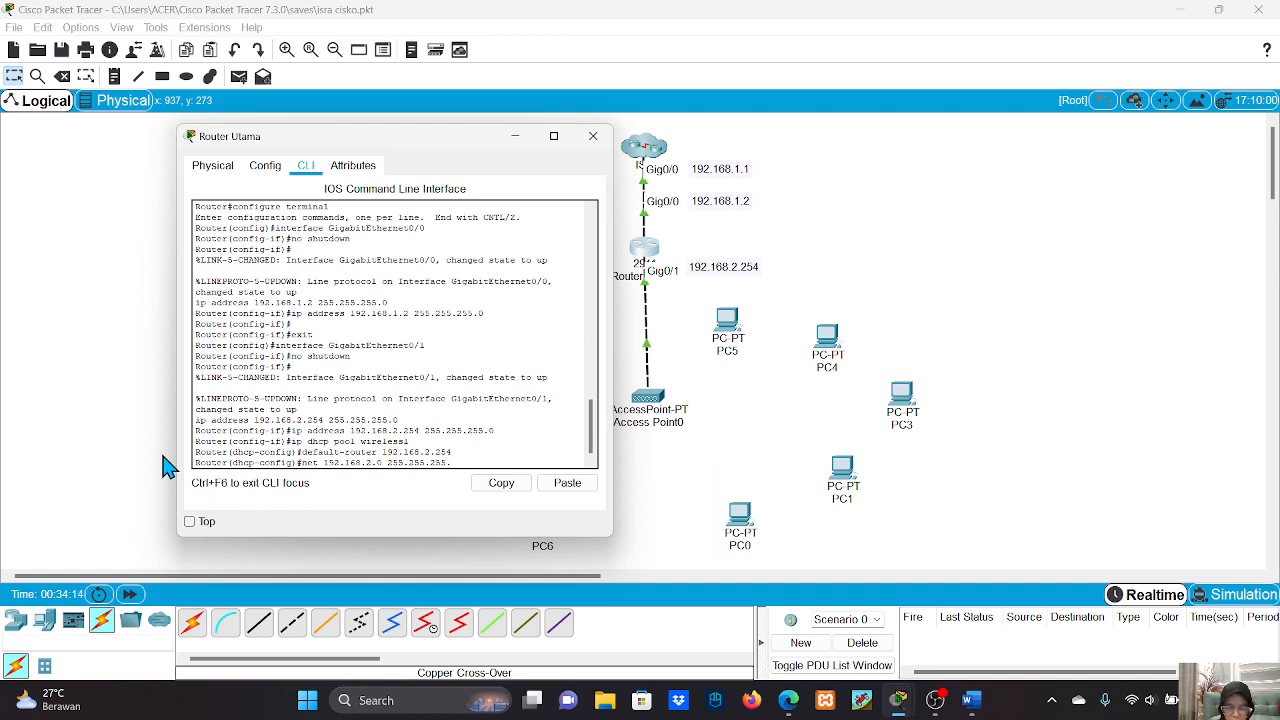
type("0")
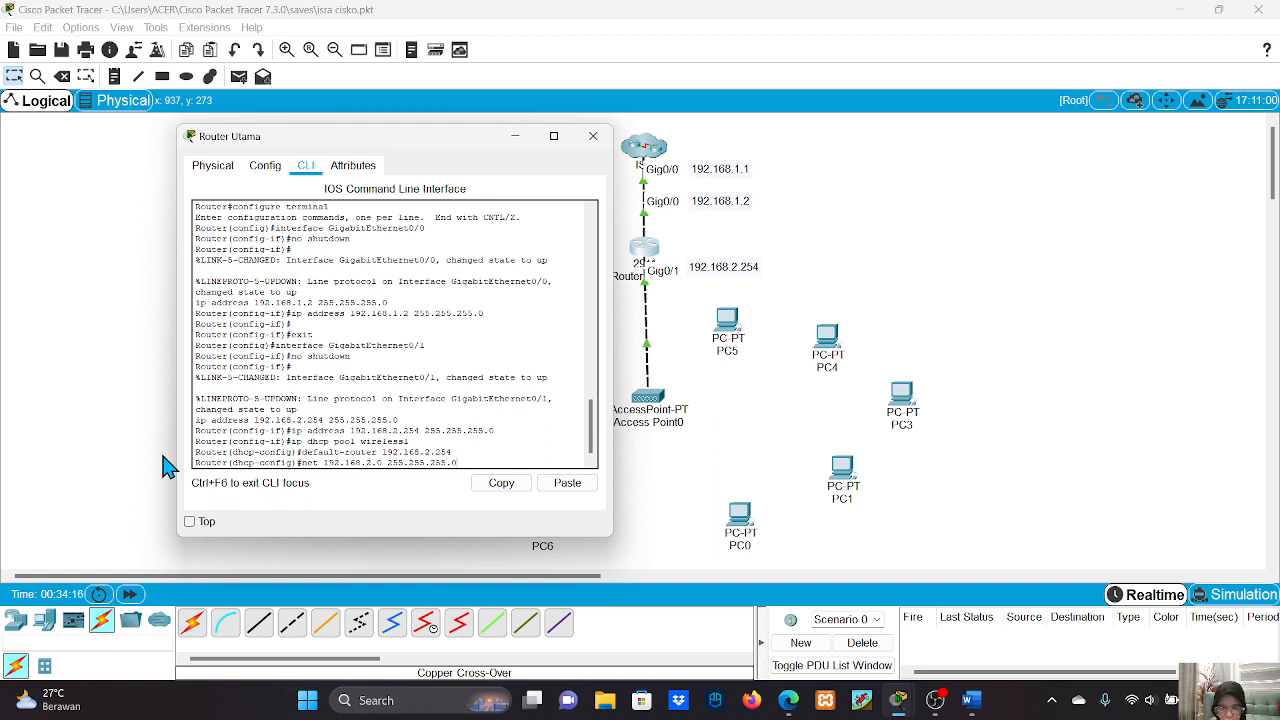
key("Return")
Step: Set the wireless1 pool's DNS server to 8.8.8.8 and exit DHCP configuration mode
type("dn")
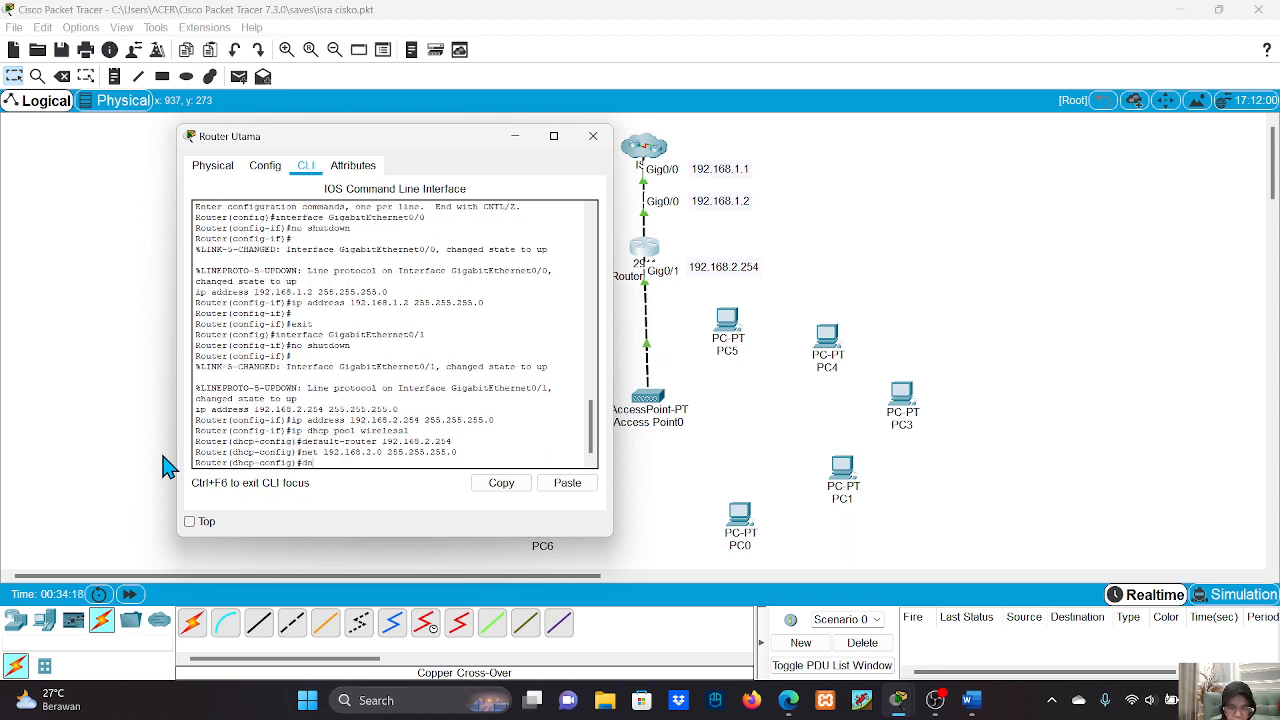
type("s-server")
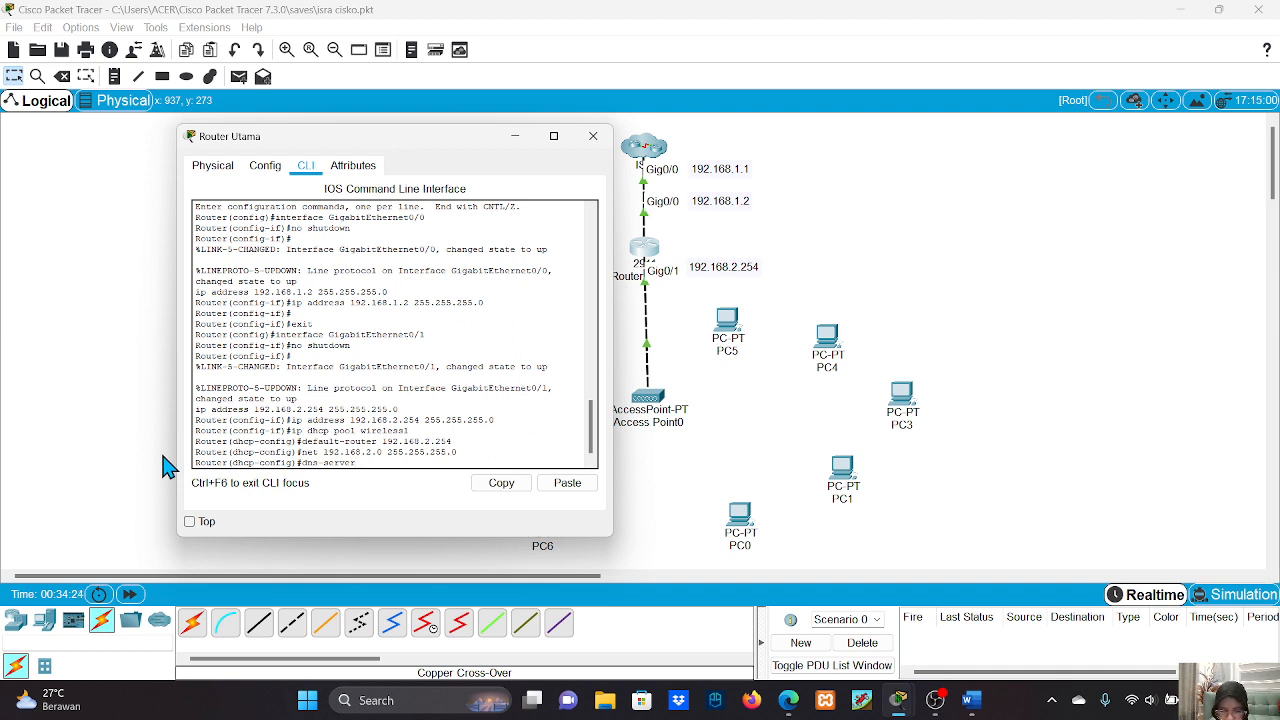
type(" 8.")
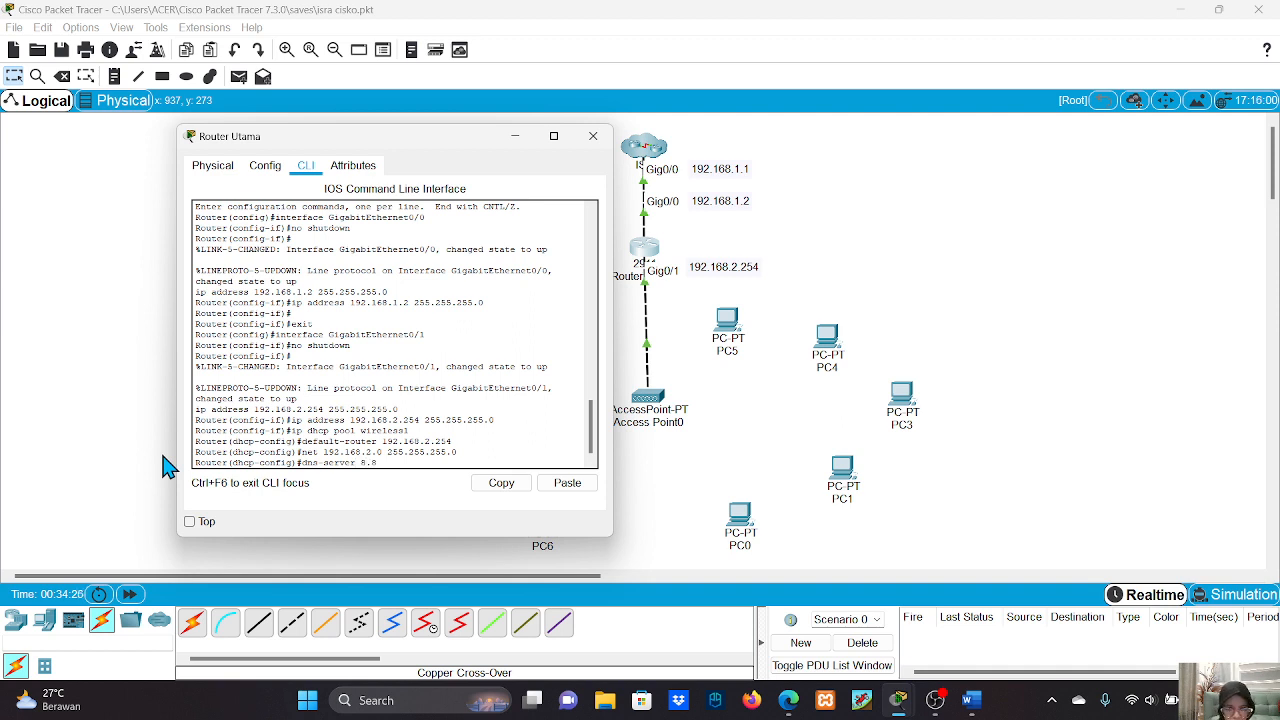
type("8.8.8")
key("Return")
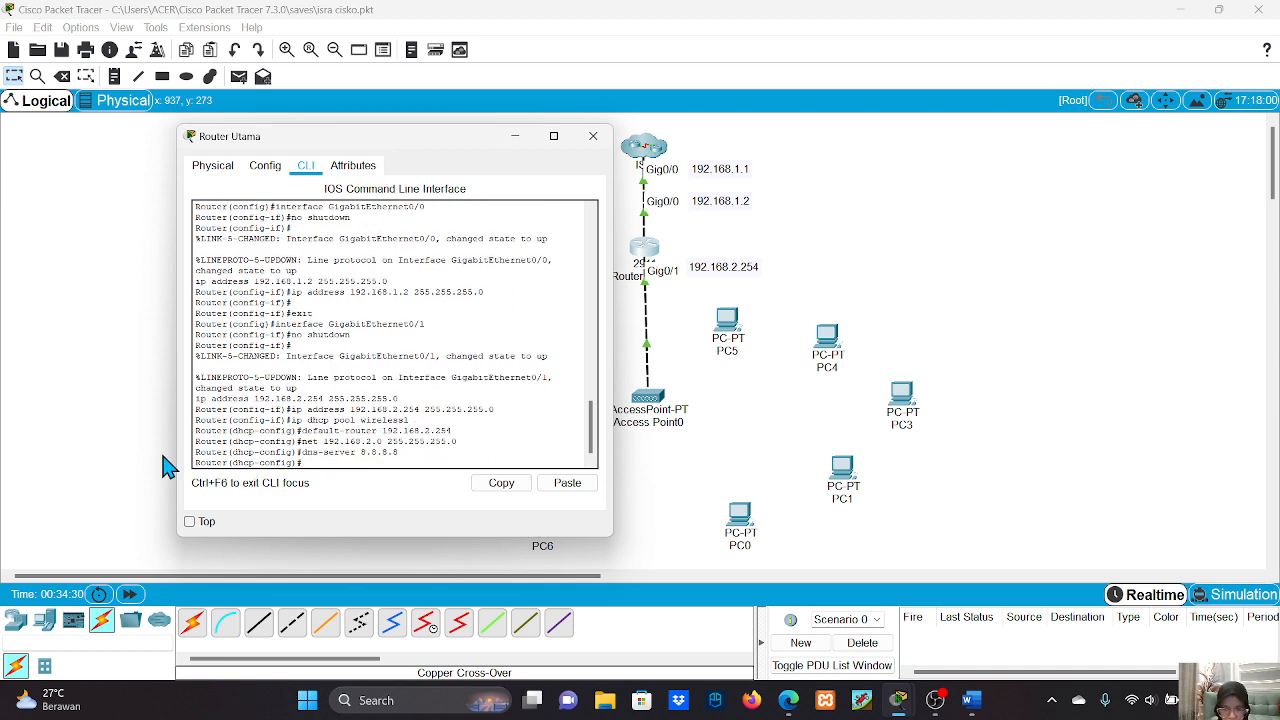
type("ex")
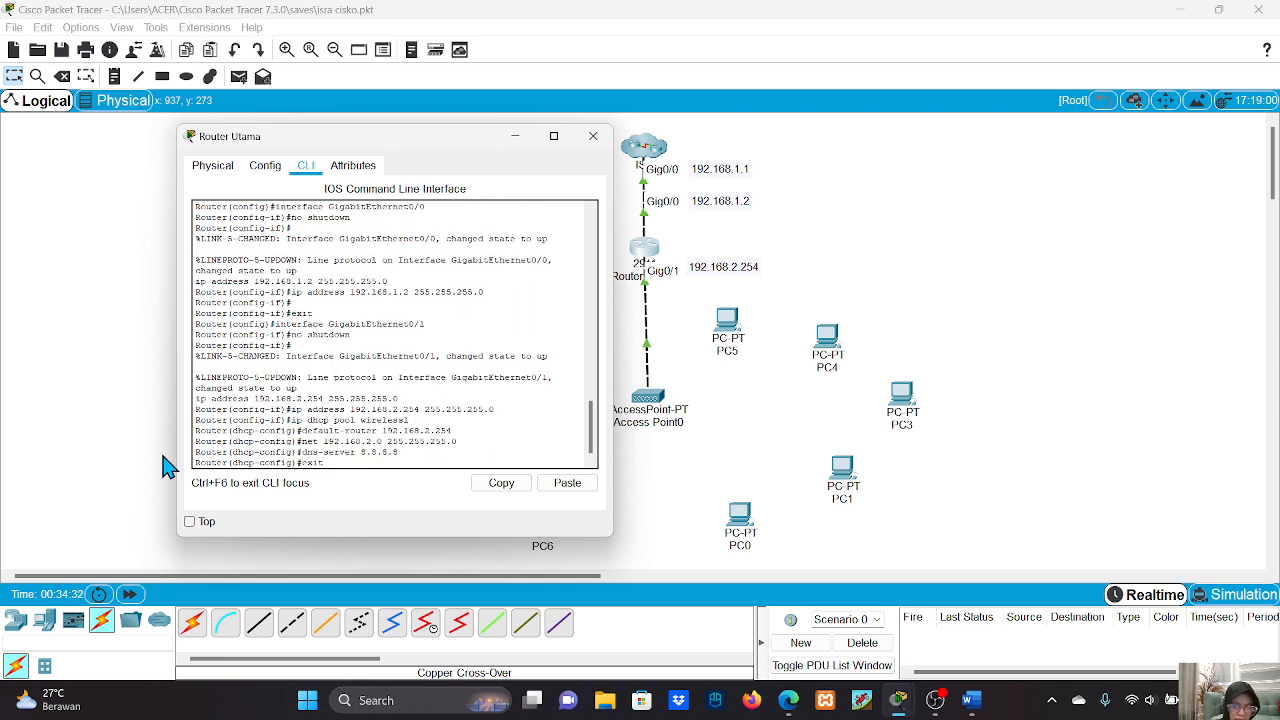
type("it")
key("Return")
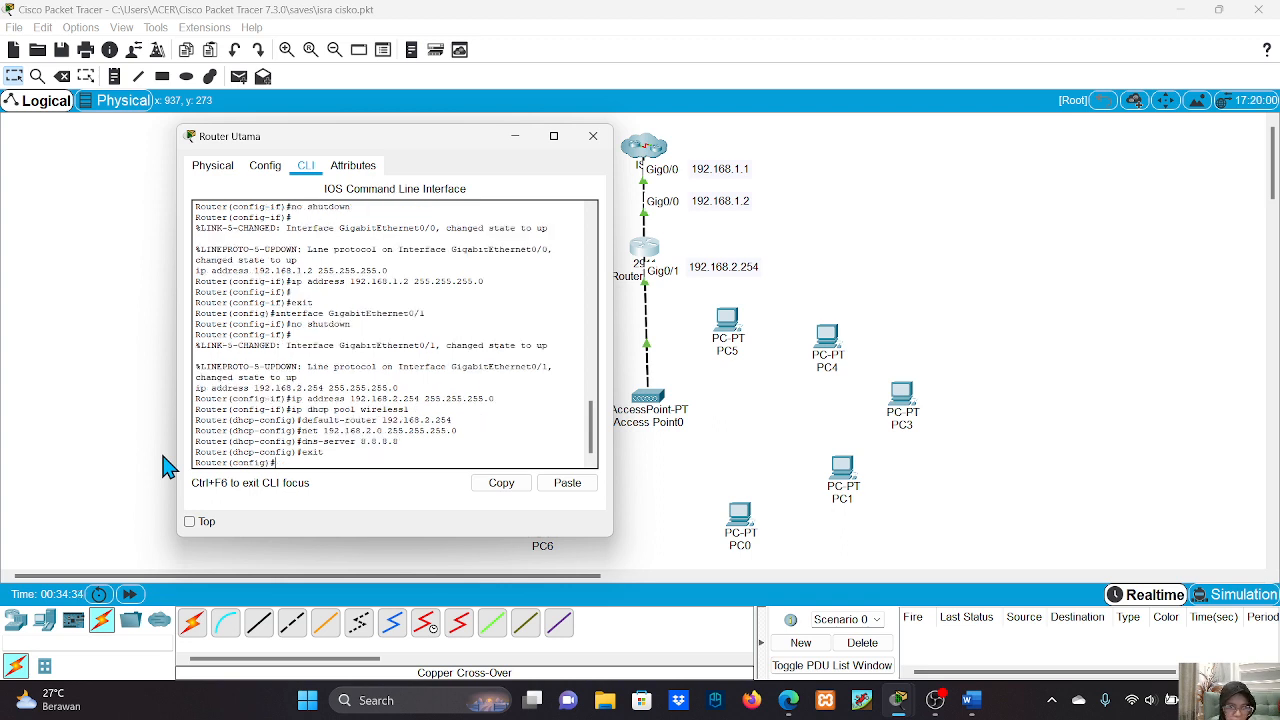
Step: Add a default route on Router Utama with ip route 0.0.0.0 0.0.0.0 192.168.1.1 and close its window
type("ip r")
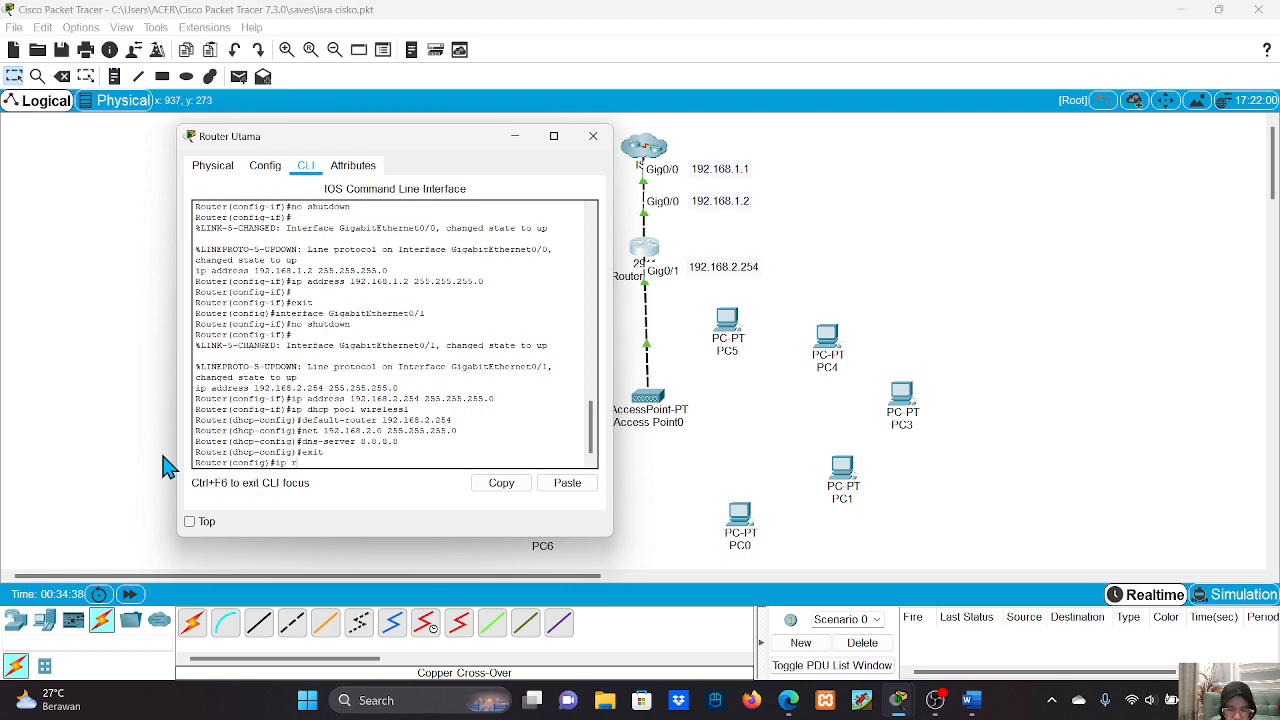
type("oute 0.0.0")
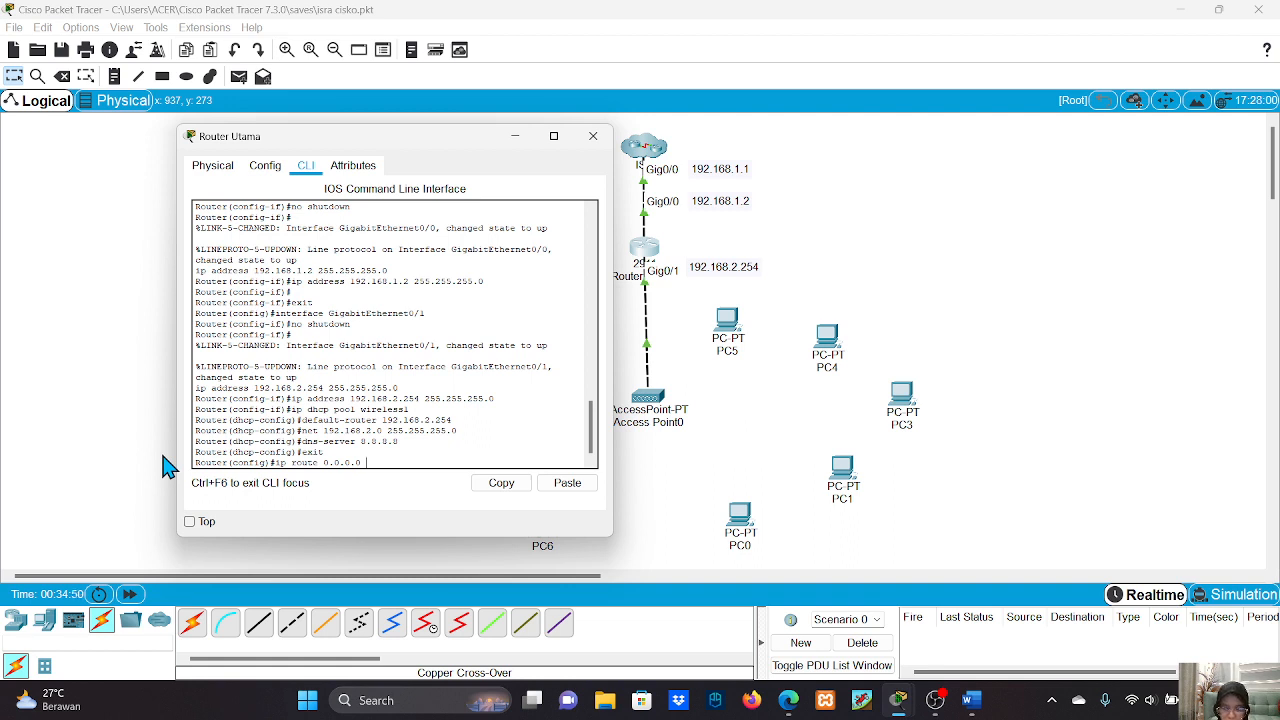
type(".0 0.0.0.0 ")
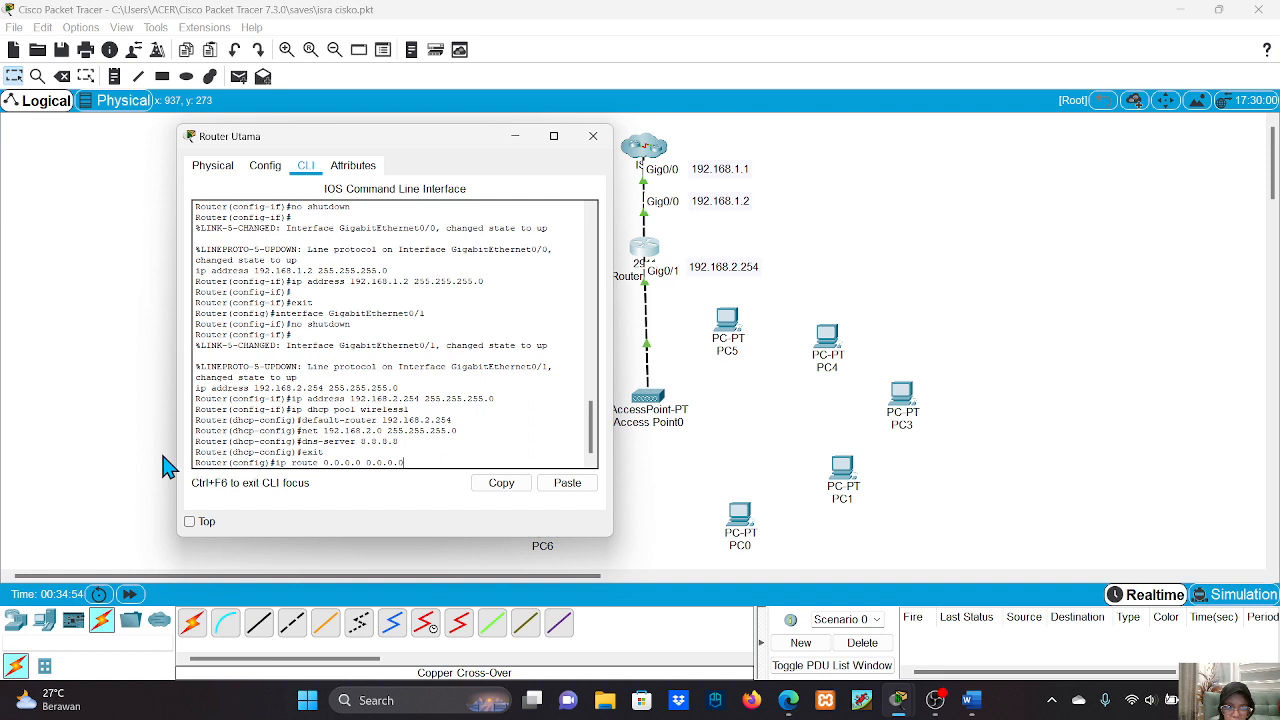
type("1")
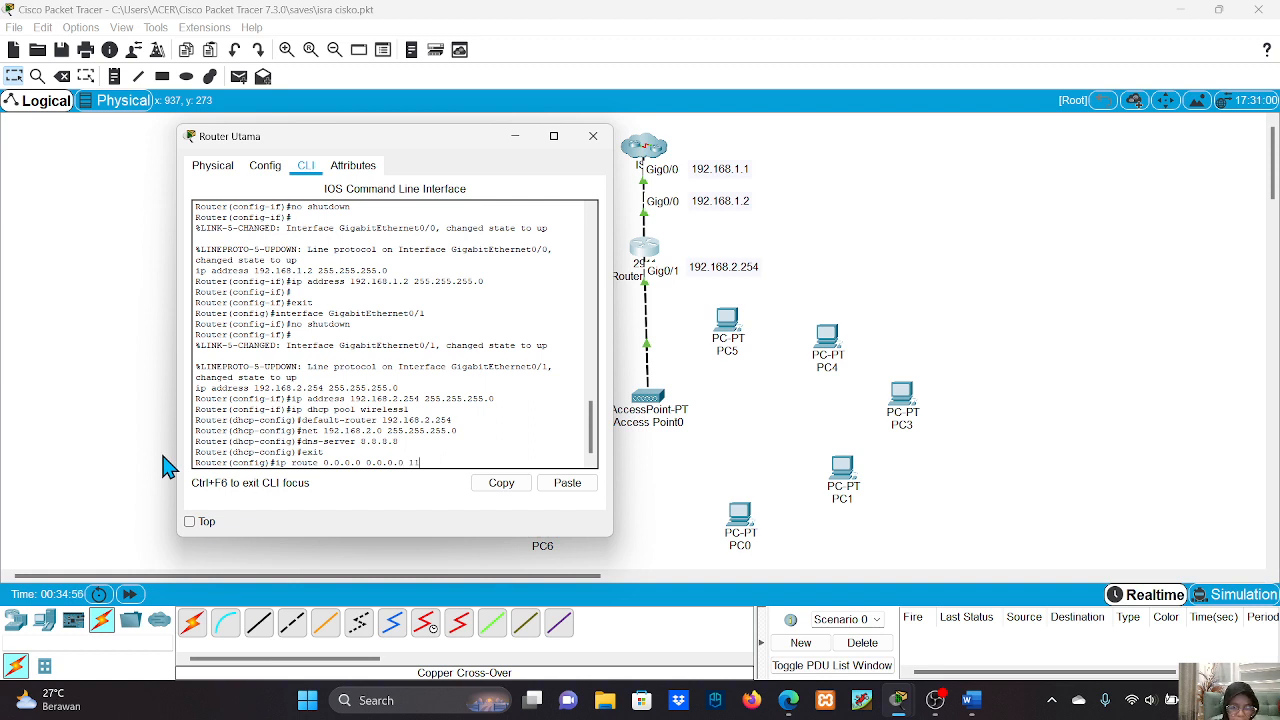
type("92.168")
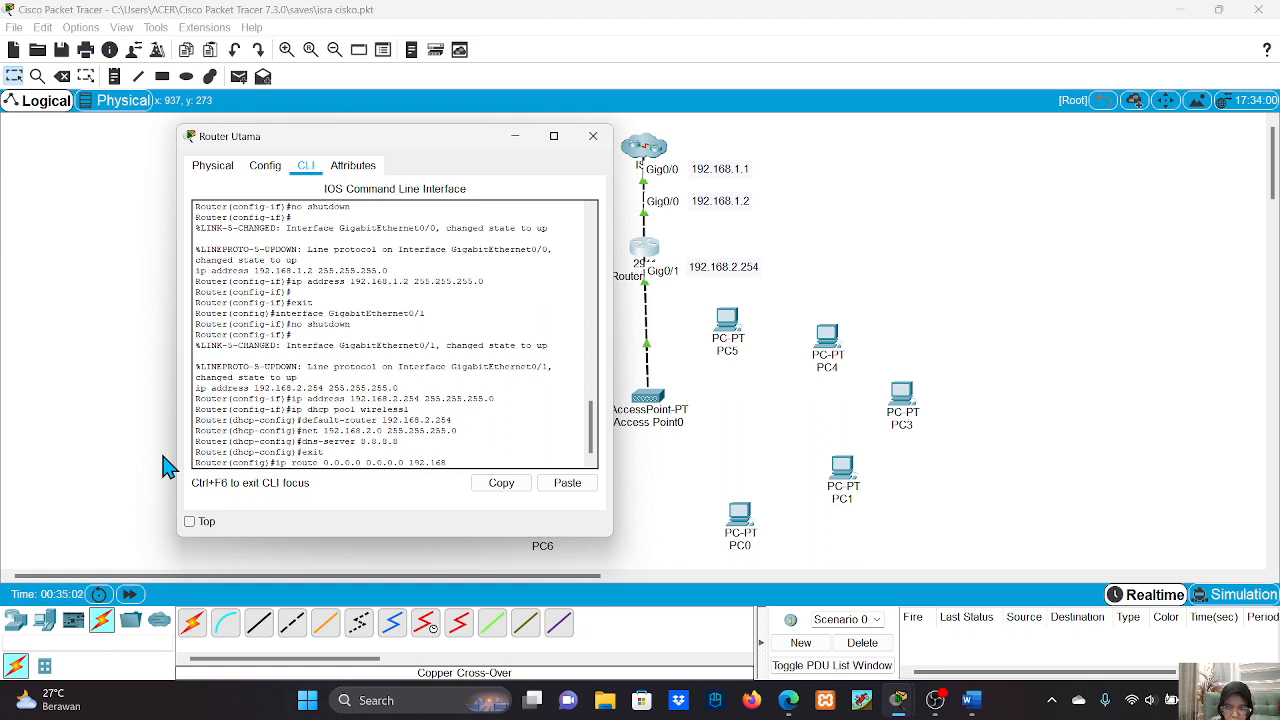
type(".1.1")
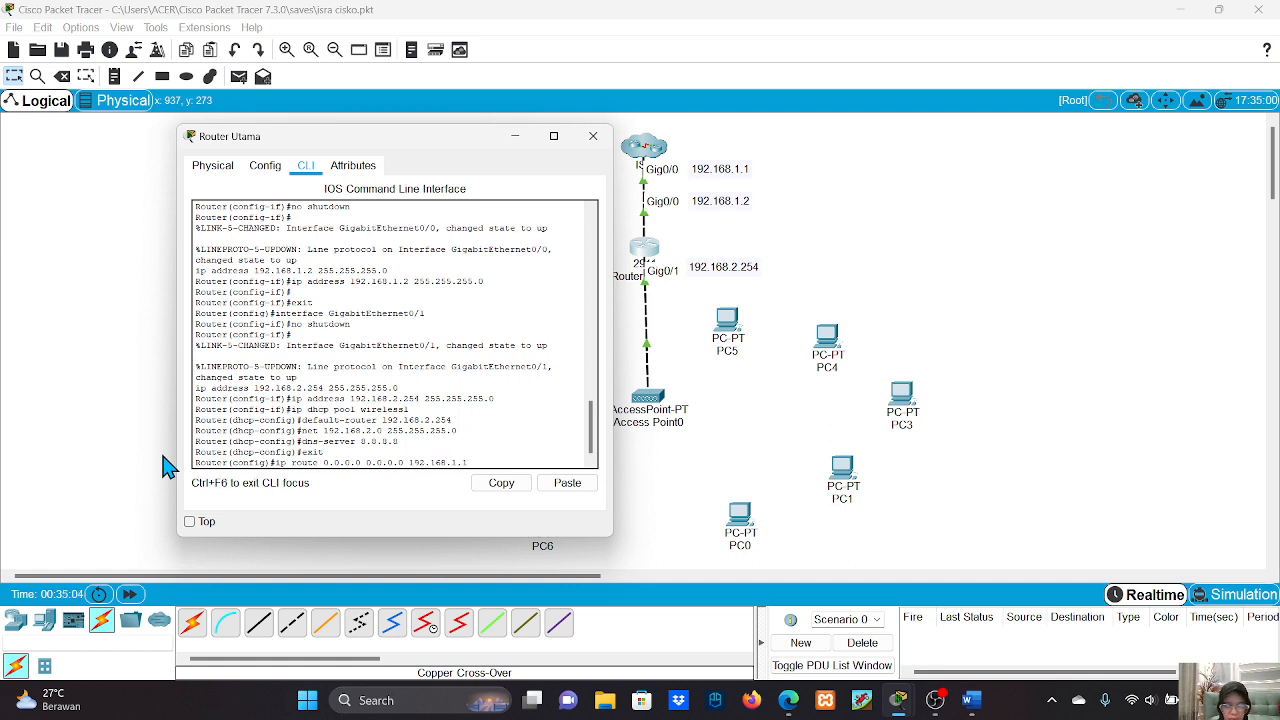
key("Return")
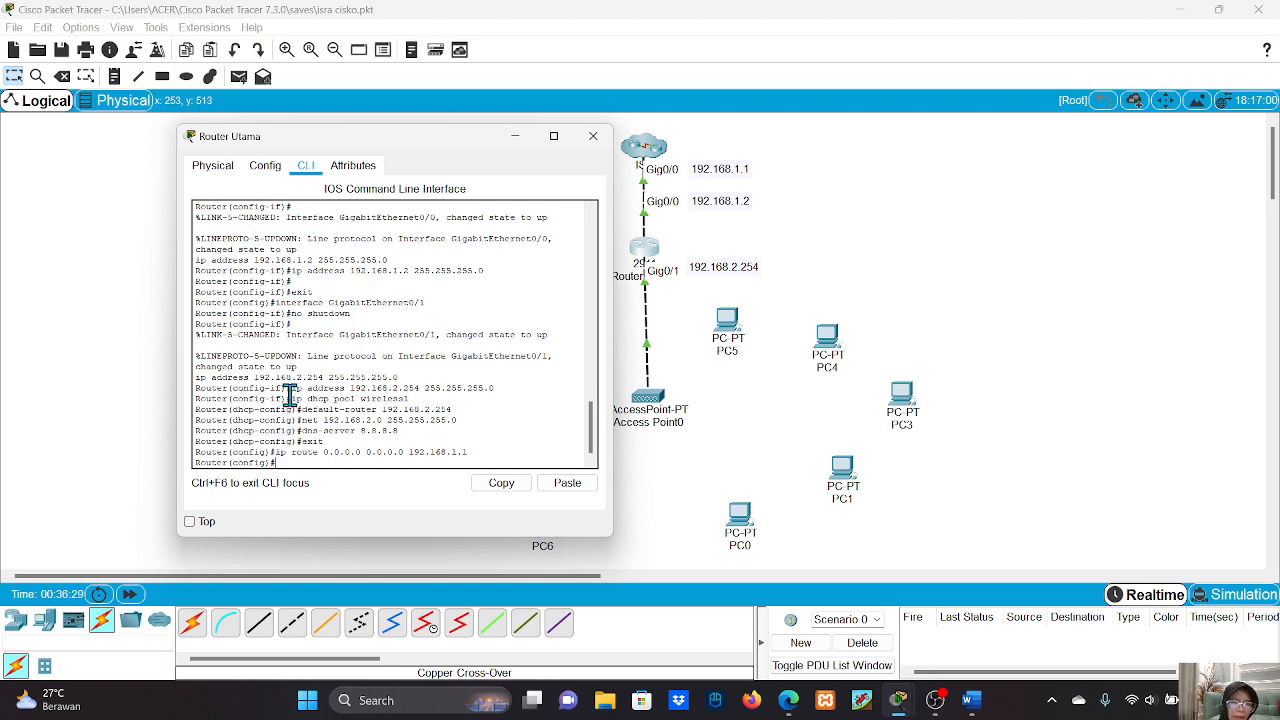
left_click(592, 138)
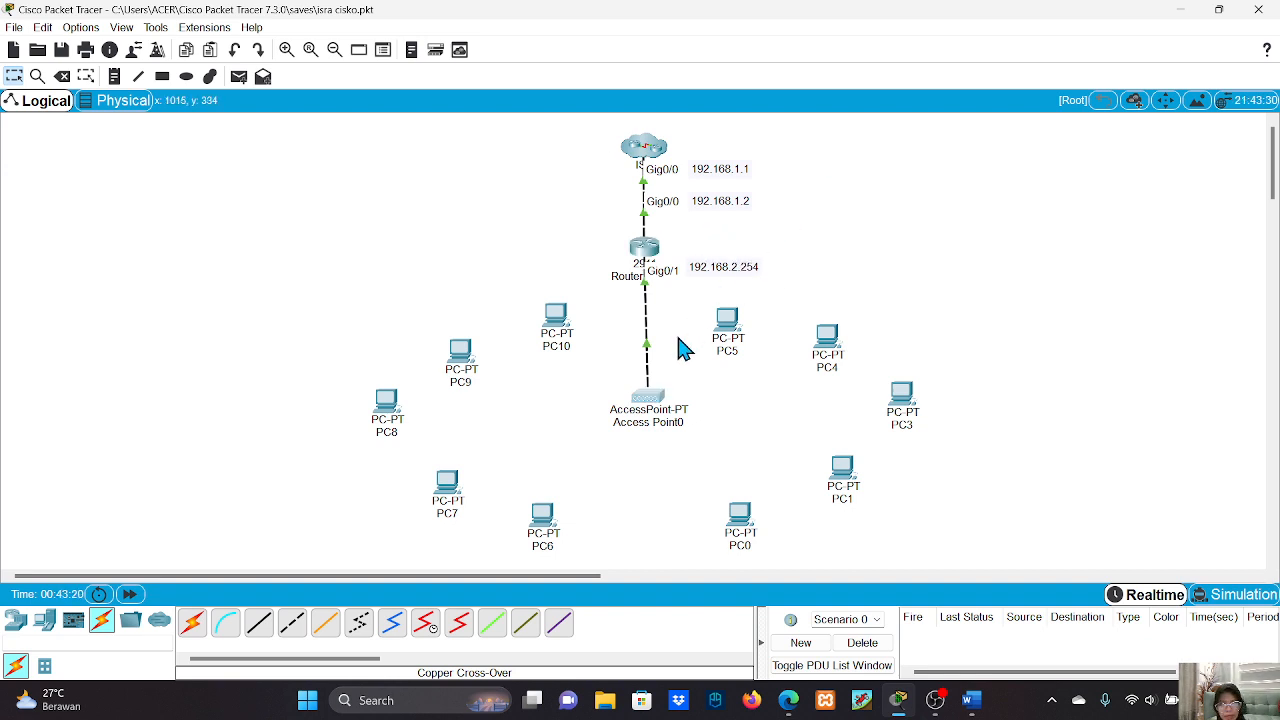
Step: Set the SSID of Access Point0's Port 1 to isra and close the access point's window
left_click(652, 398)
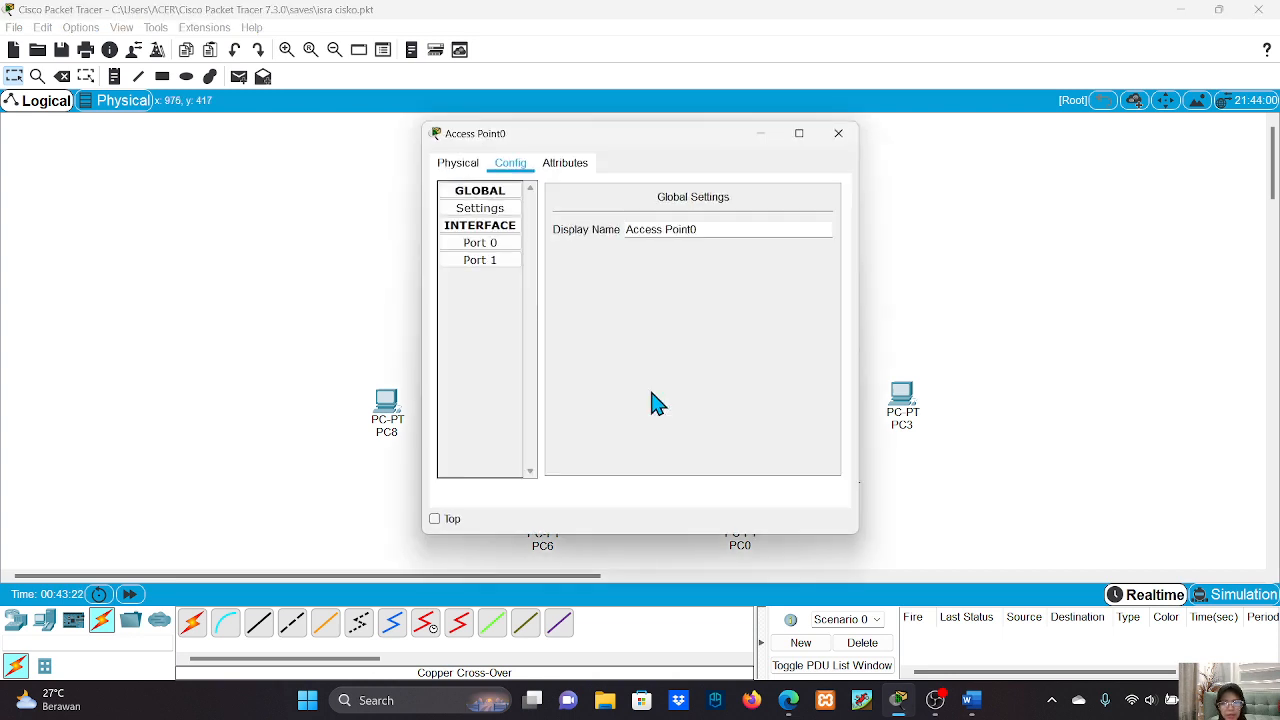
left_click(506, 260)
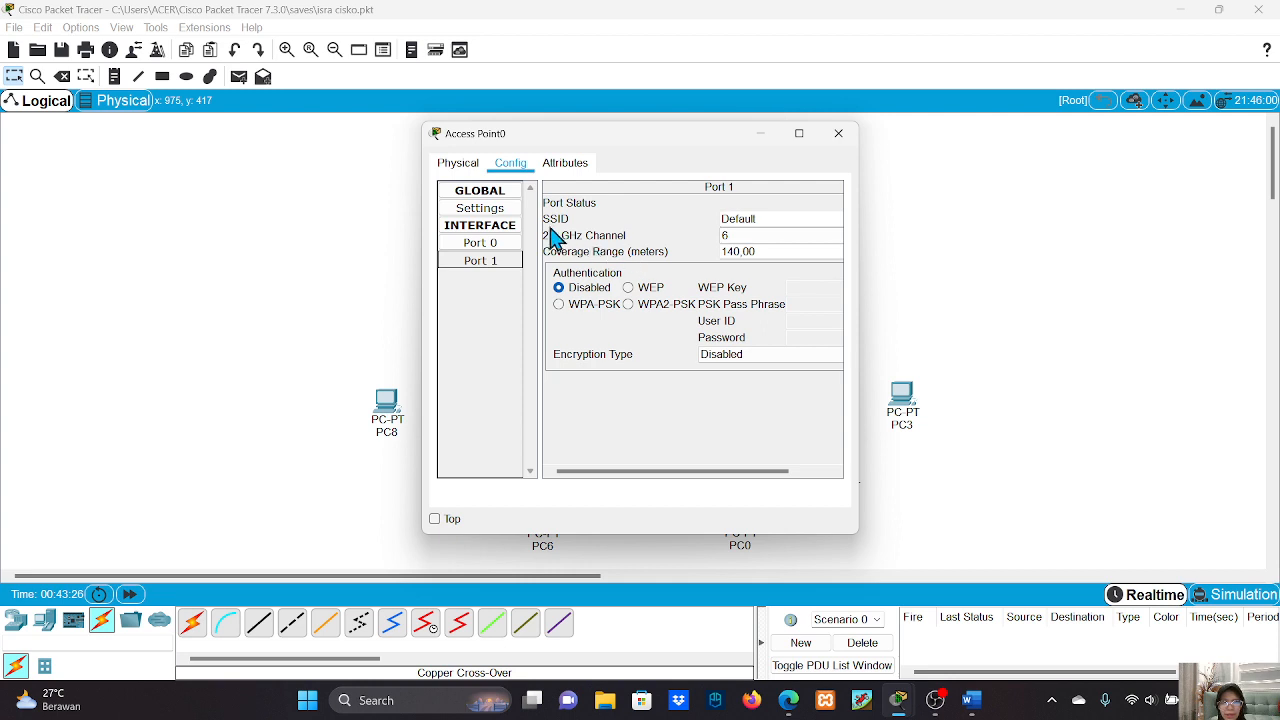
left_click(768, 219)
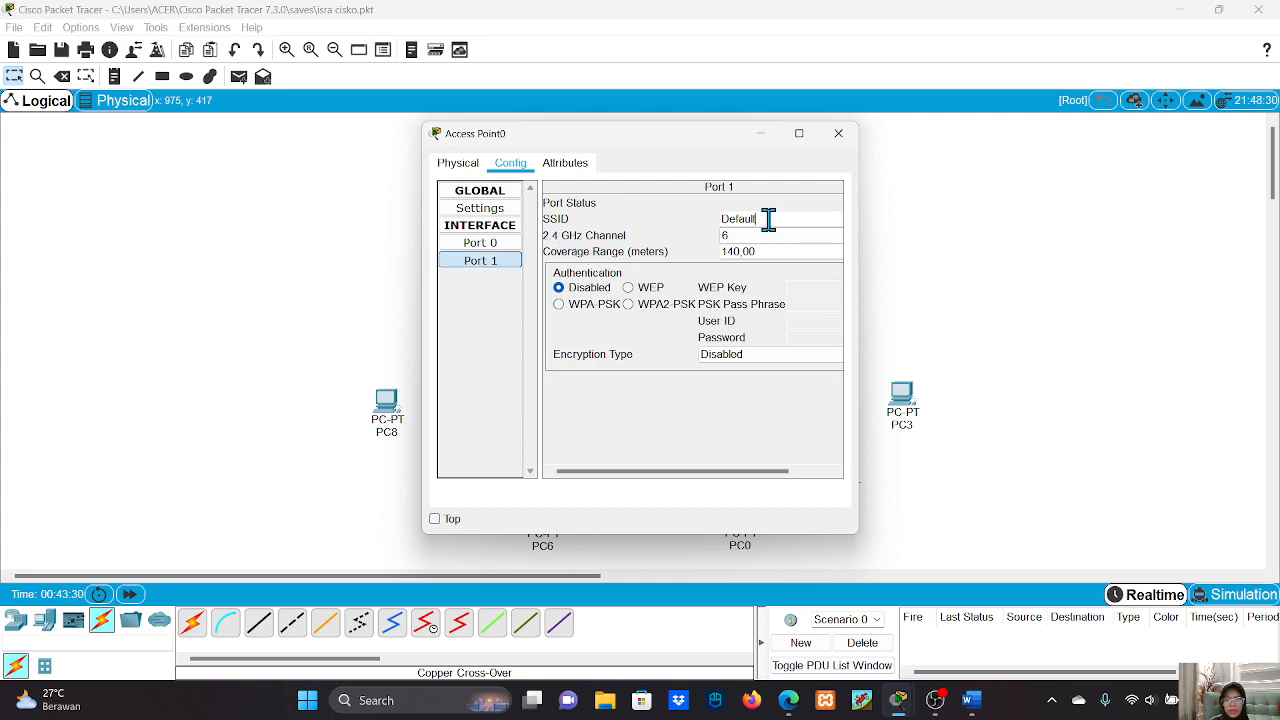
key("BackSpace")
key("BackSpace")
key("BackSpace")
key("BackSpace")
key("BackSpace")
key("BackSpace")
key("BackSpace")
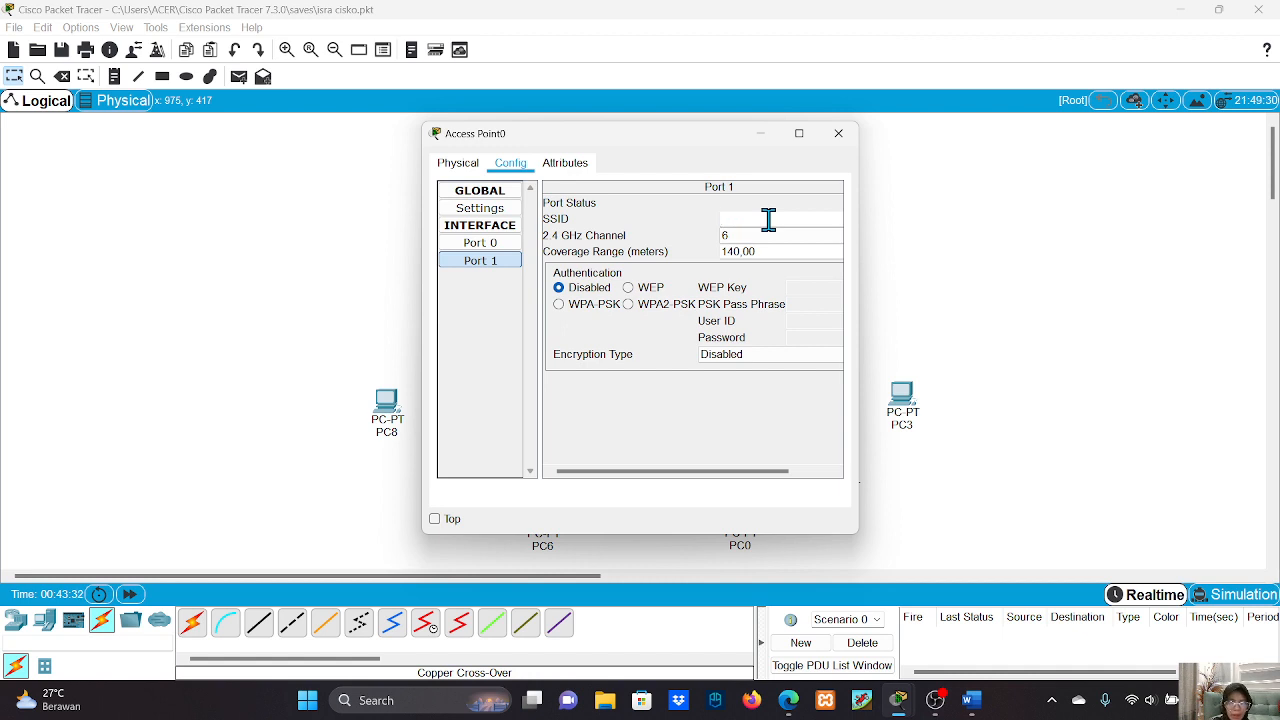
type("isra")
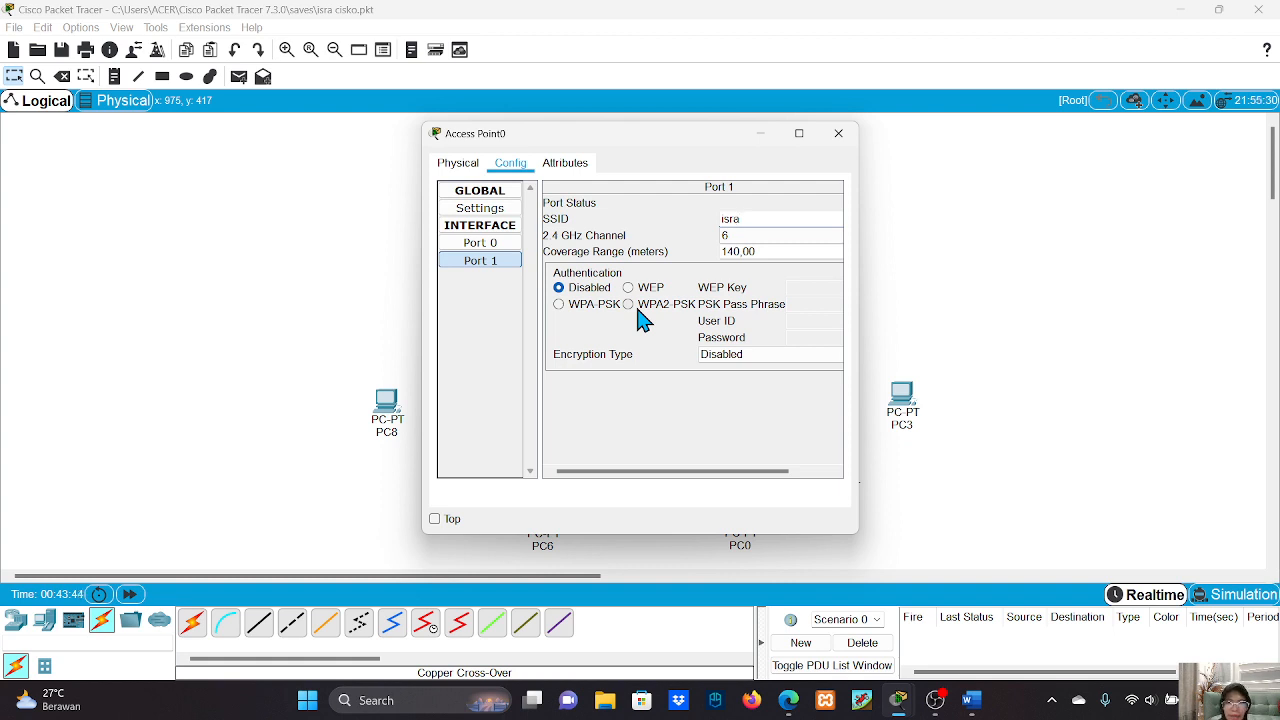
left_click(838, 134)
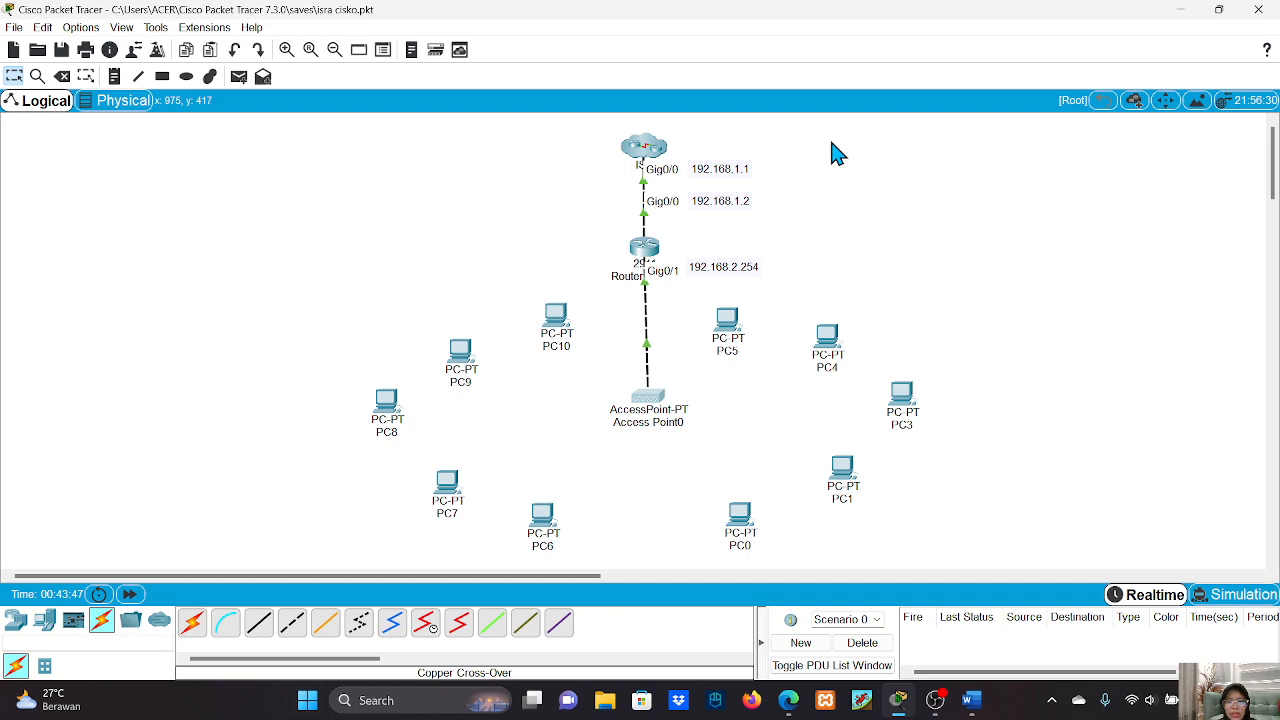
Step: Replace PC10's network module with the PT-HOST-NM-1W wireless module so the PC can join the access point
left_click(557, 322)
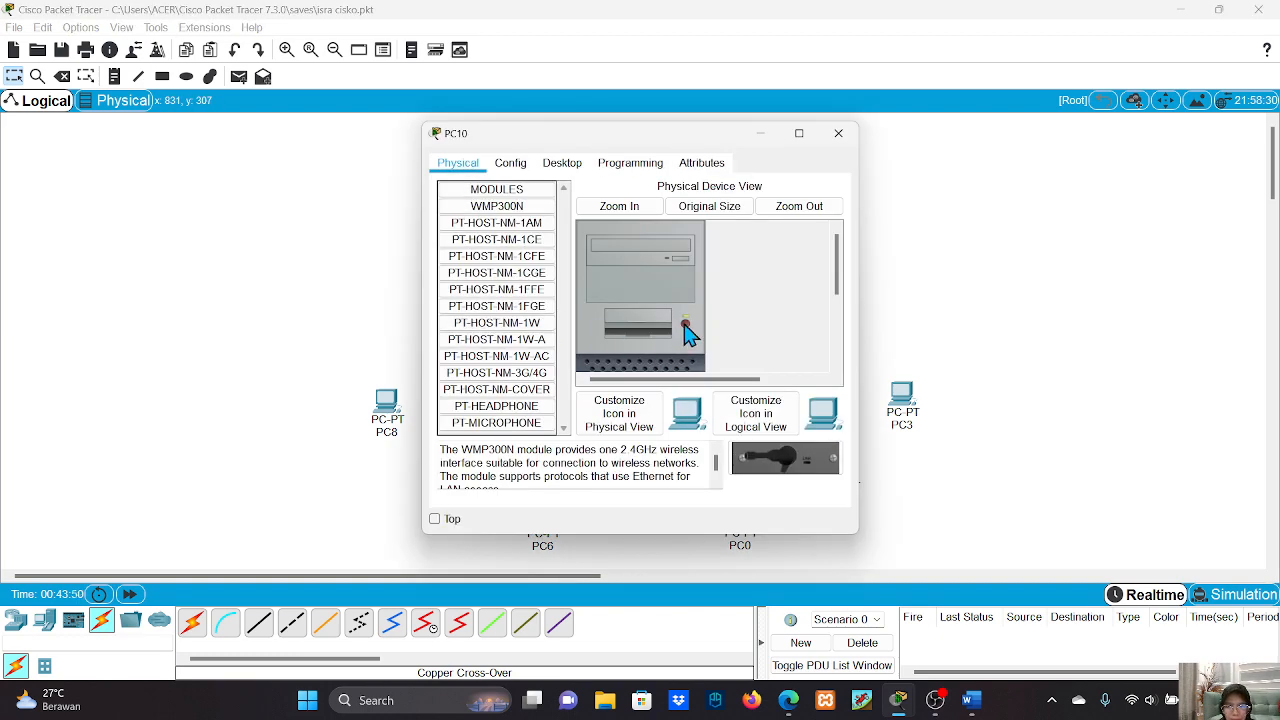
scroll(686, 334, "down", 3)
scroll(684, 324, "down", 2)
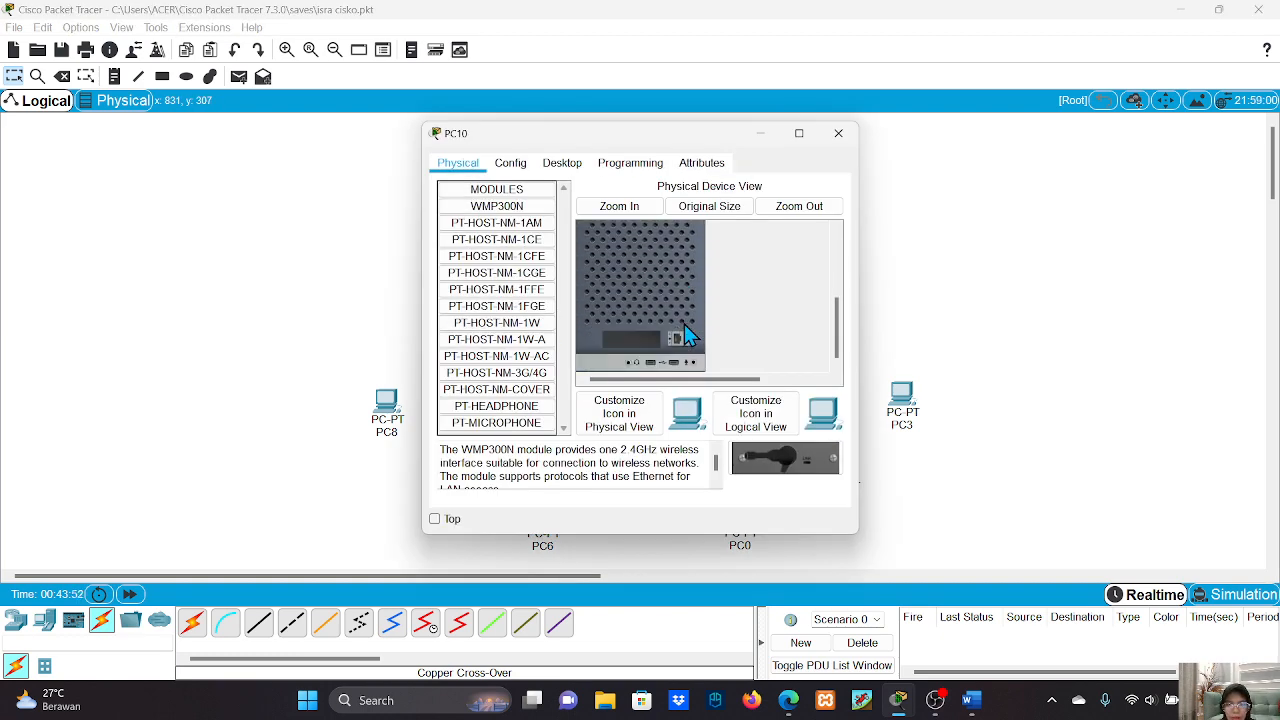
left_click(530, 325)
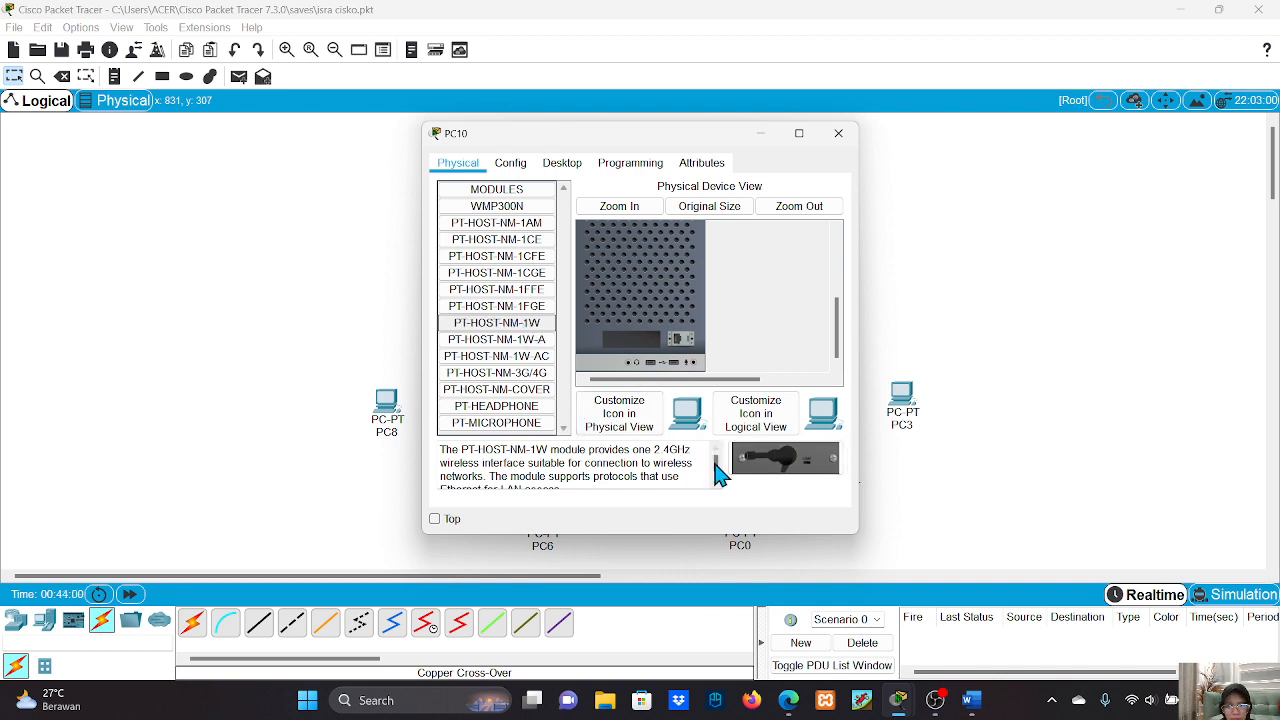
left_click_drag(810, 474, 645, 345)
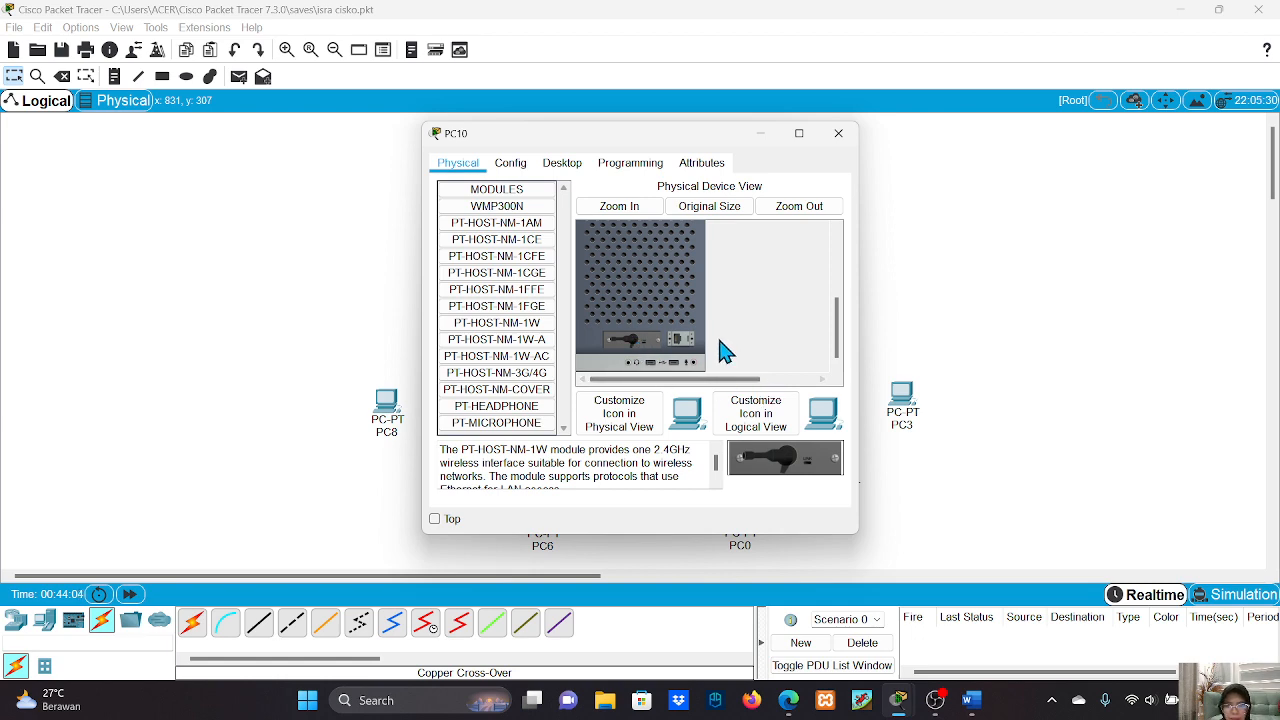
left_click(840, 134)
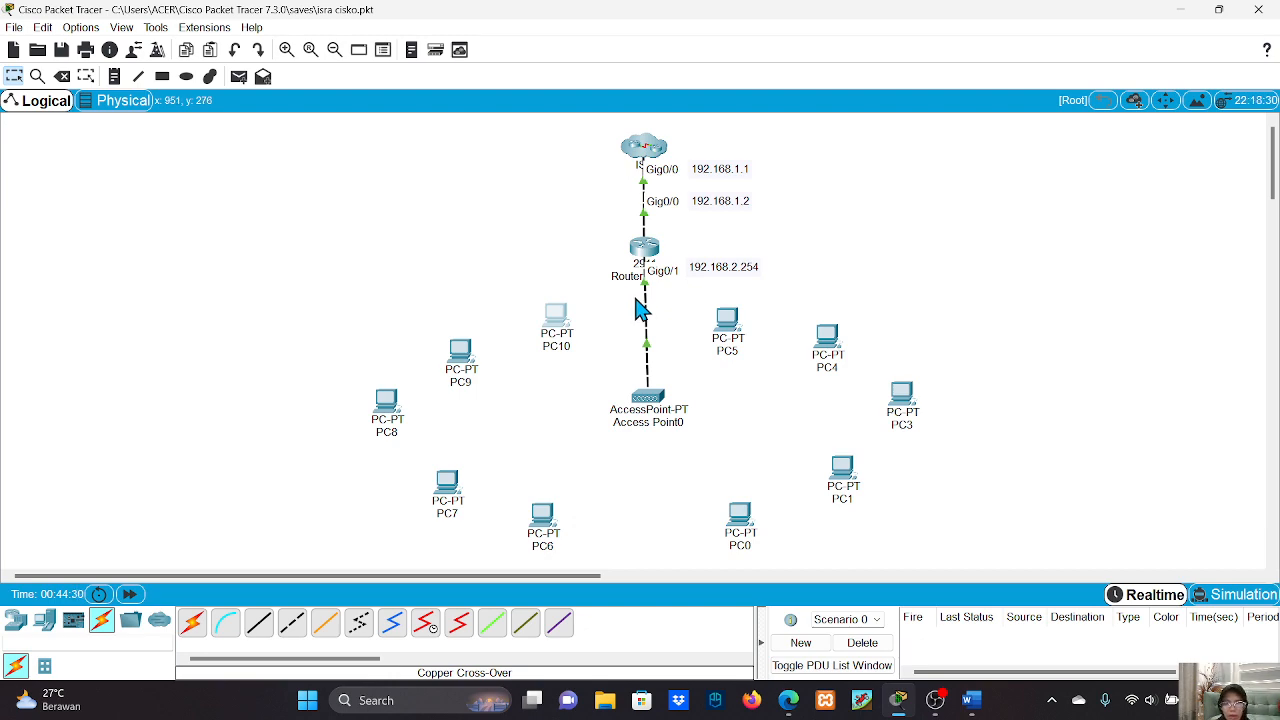
left_click(561, 312)
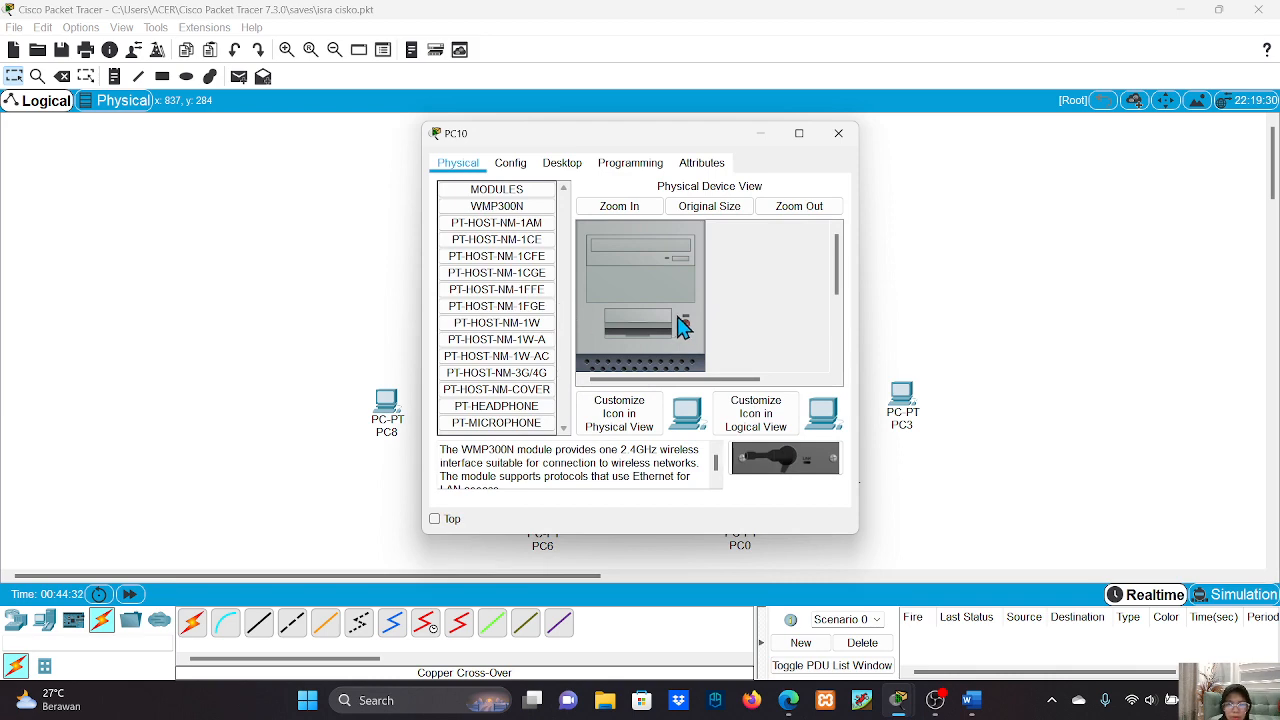
left_click(838, 133)
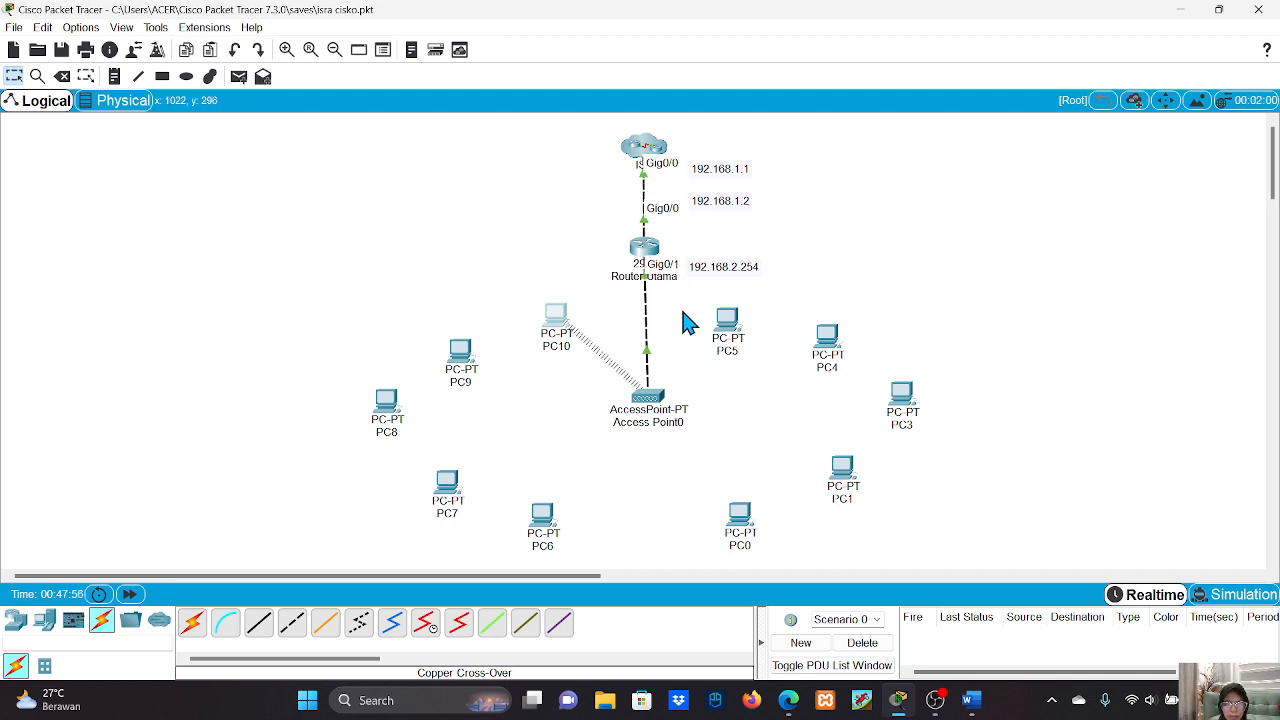
Step: Check the wireless settings of Access Point0's Port 1
left_click(647, 397)
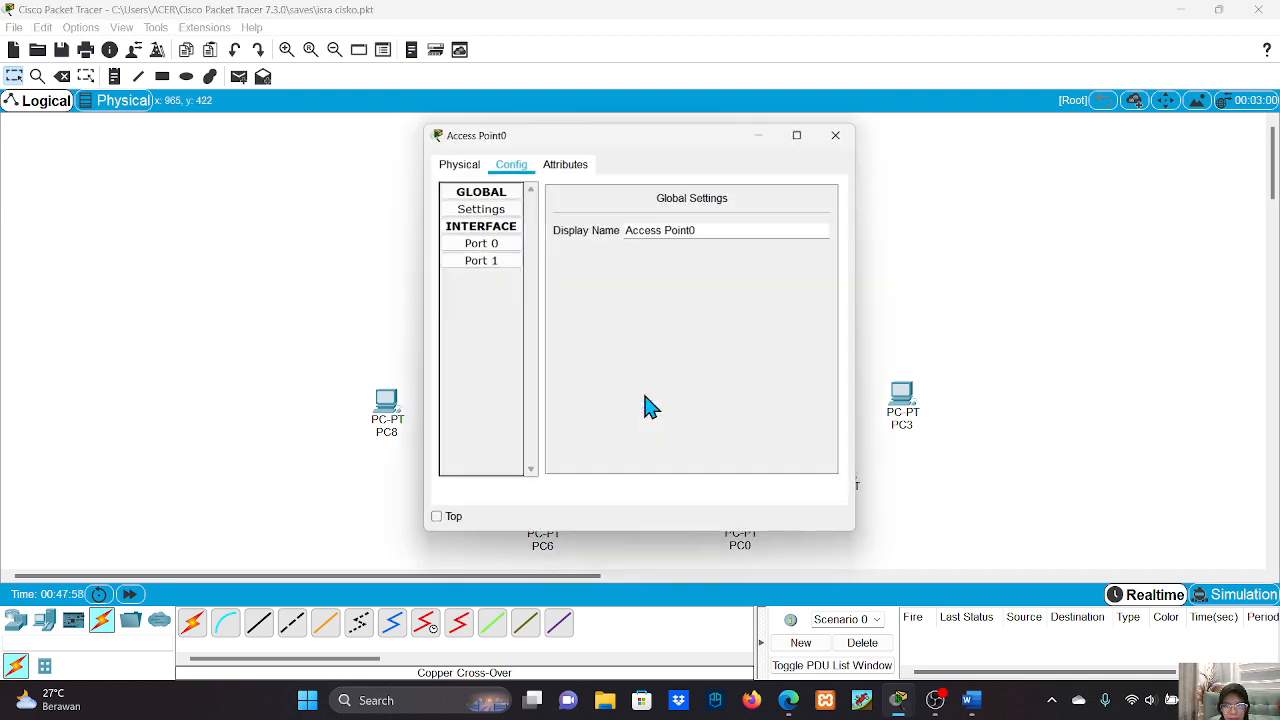
left_click(489, 262)
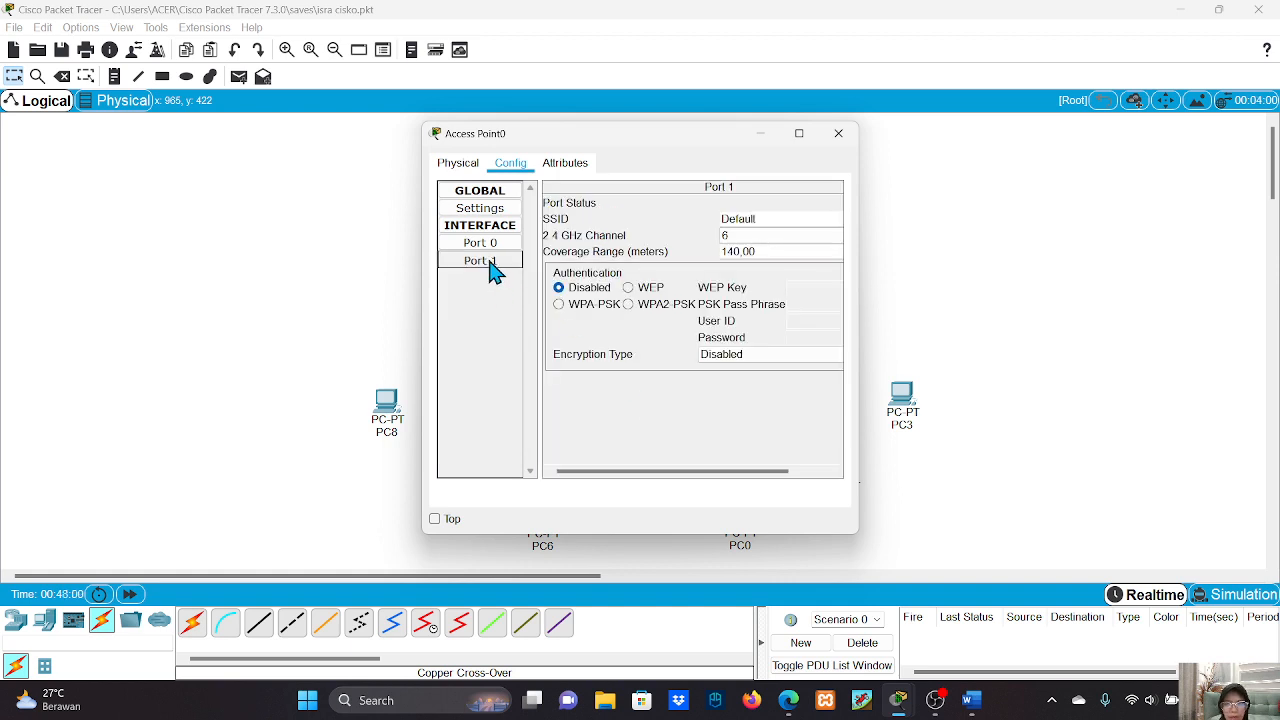
left_click(840, 133)
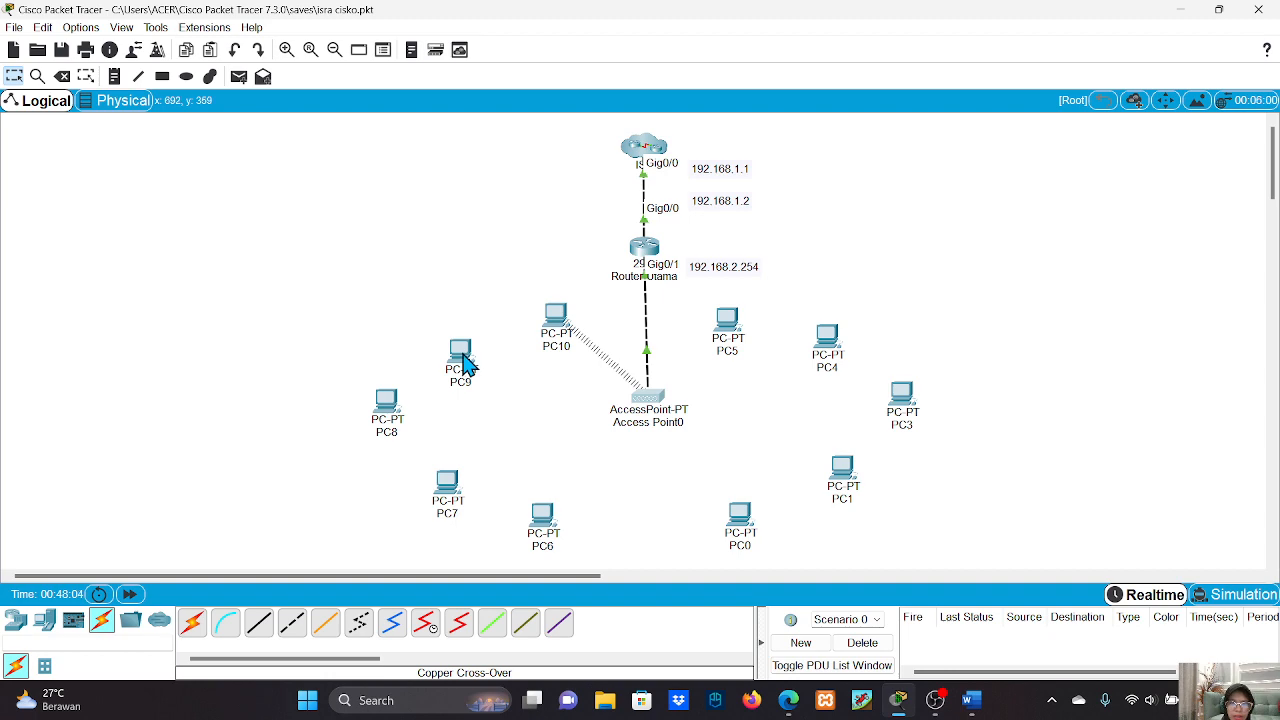
Step: Replace PC9's network module with the PT-HOST-NM-1W wireless module and close the PC's window
left_click(462, 360)
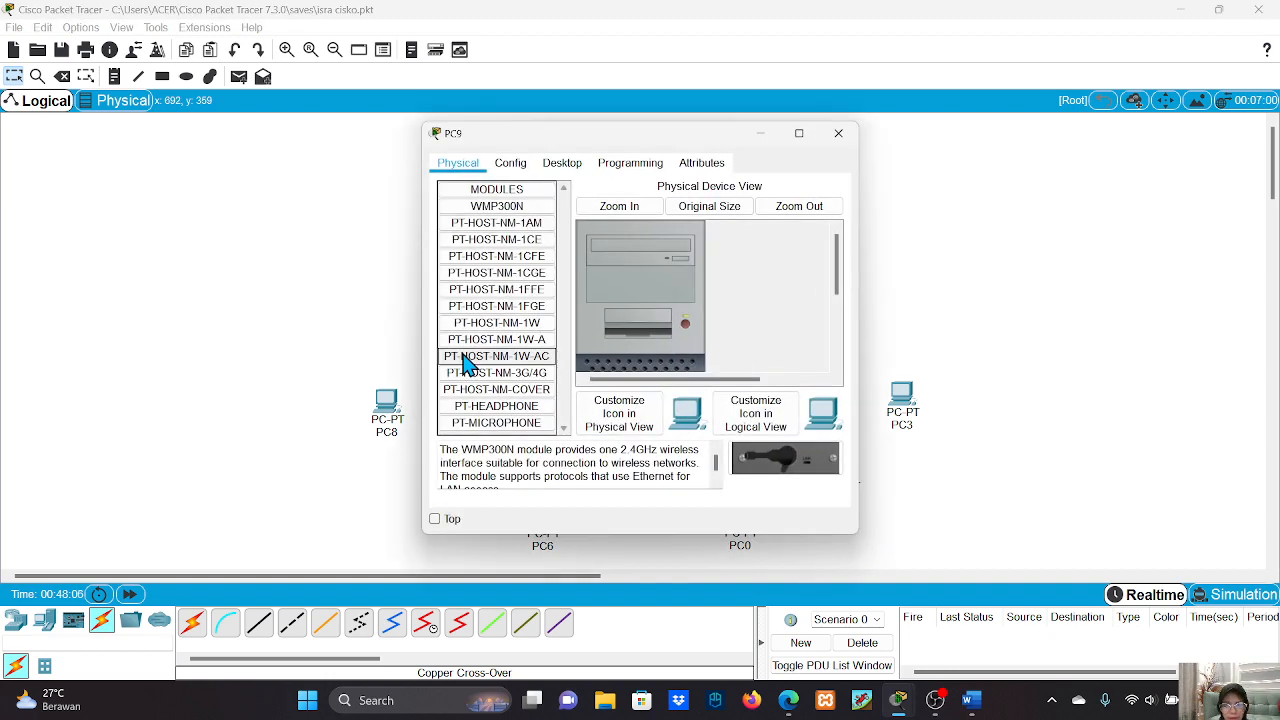
scroll(690, 337, "down", 3)
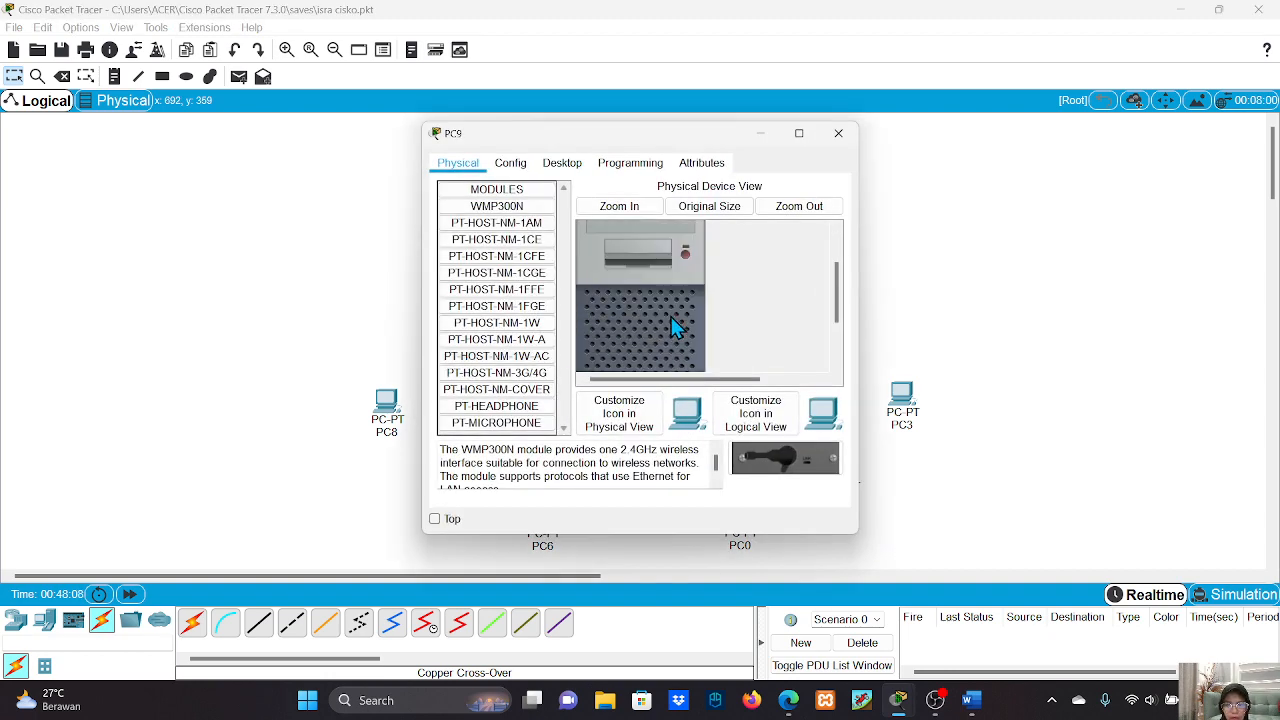
left_click_drag(645, 348, 794, 486)
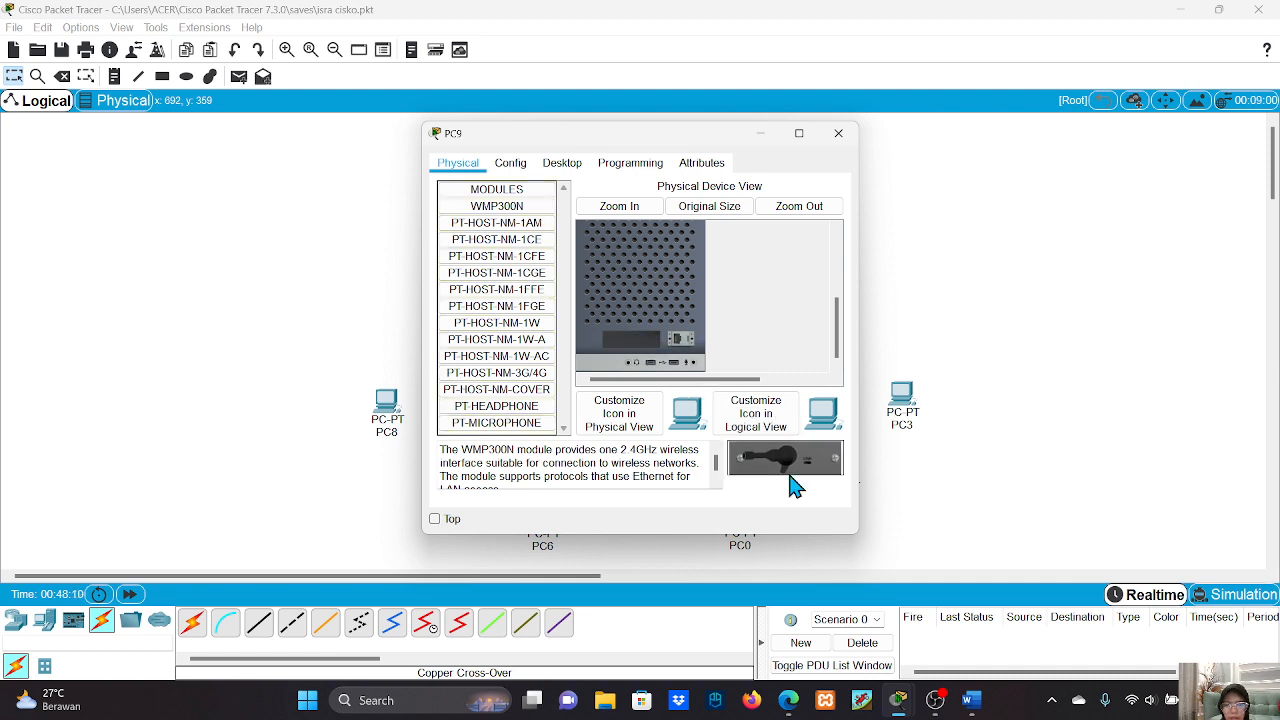
left_click(496, 324)
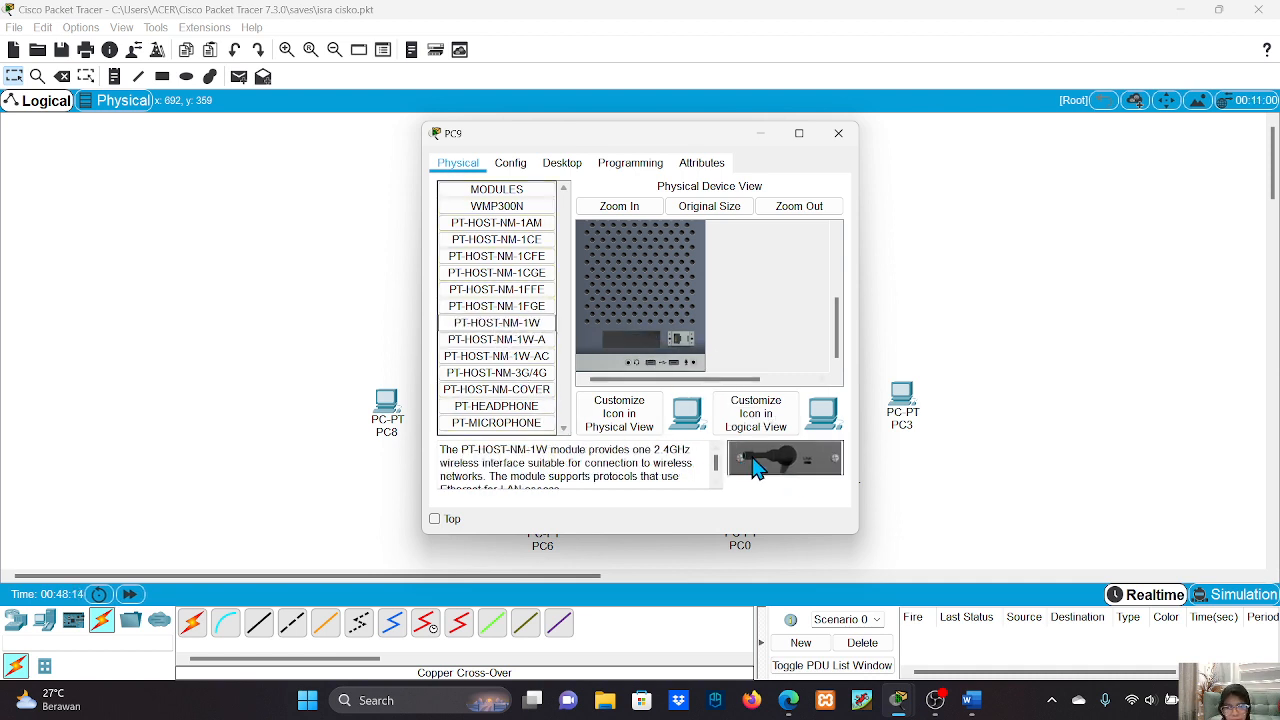
left_click_drag(745, 465, 632, 360)
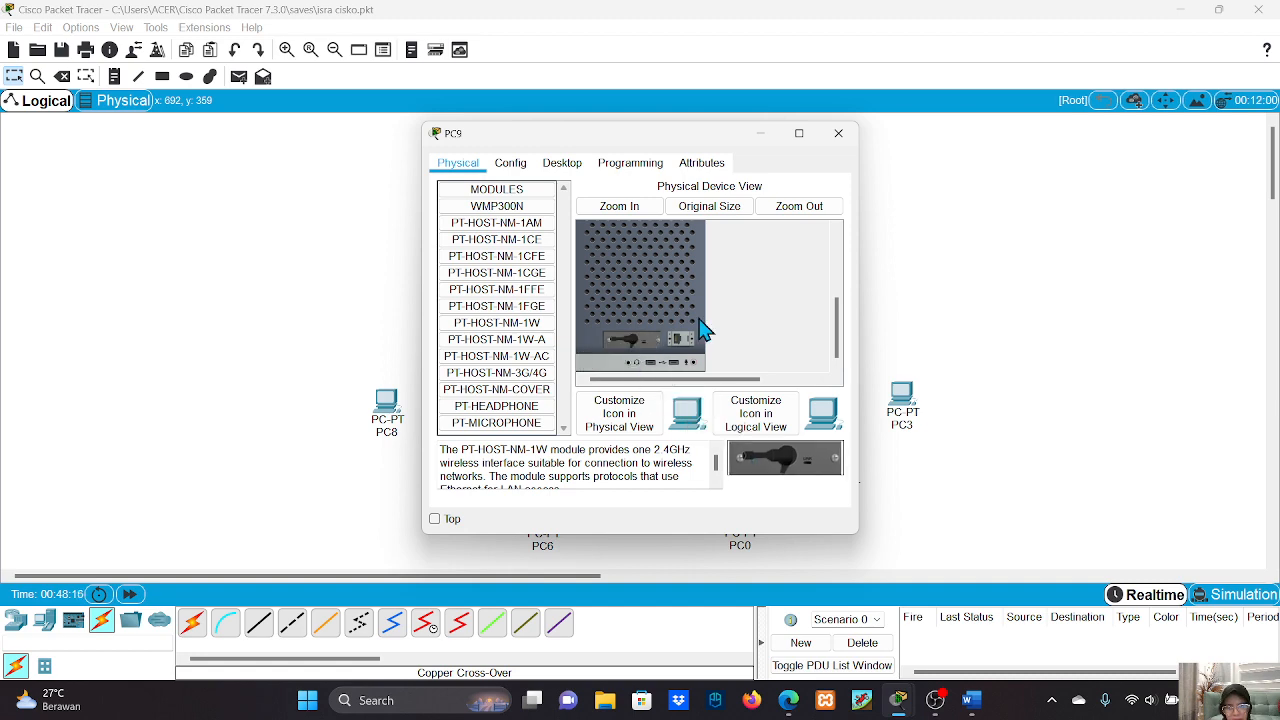
scroll(700, 329, "up", 3)
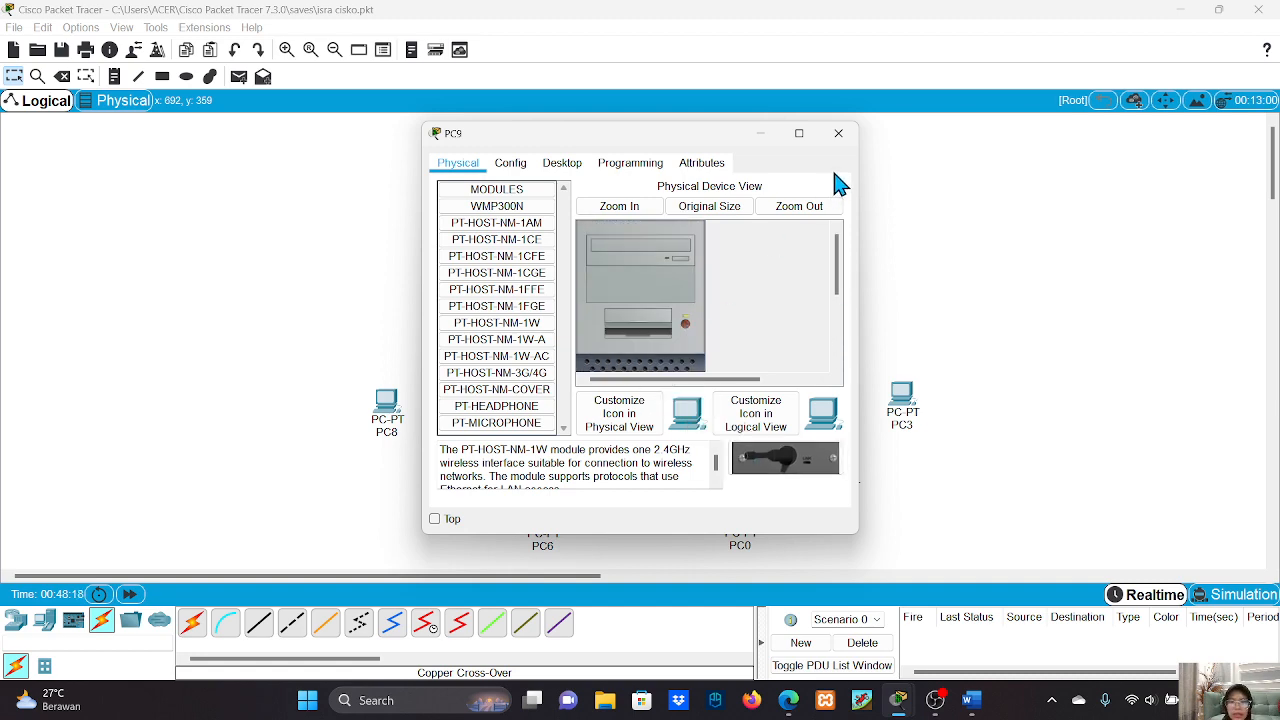
left_click(850, 137)
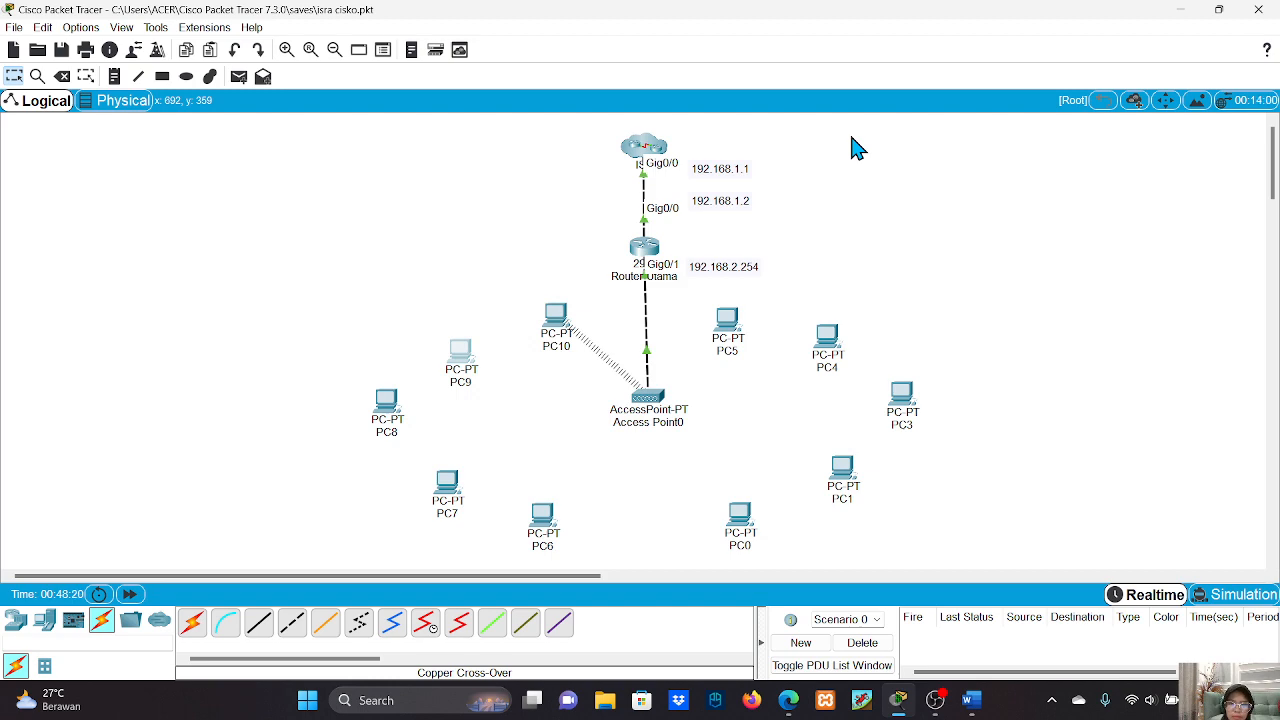
Step: Replace PC8's network module with the PT-HOST-NM-1W wireless module and close the PC's window
left_click(387, 416)
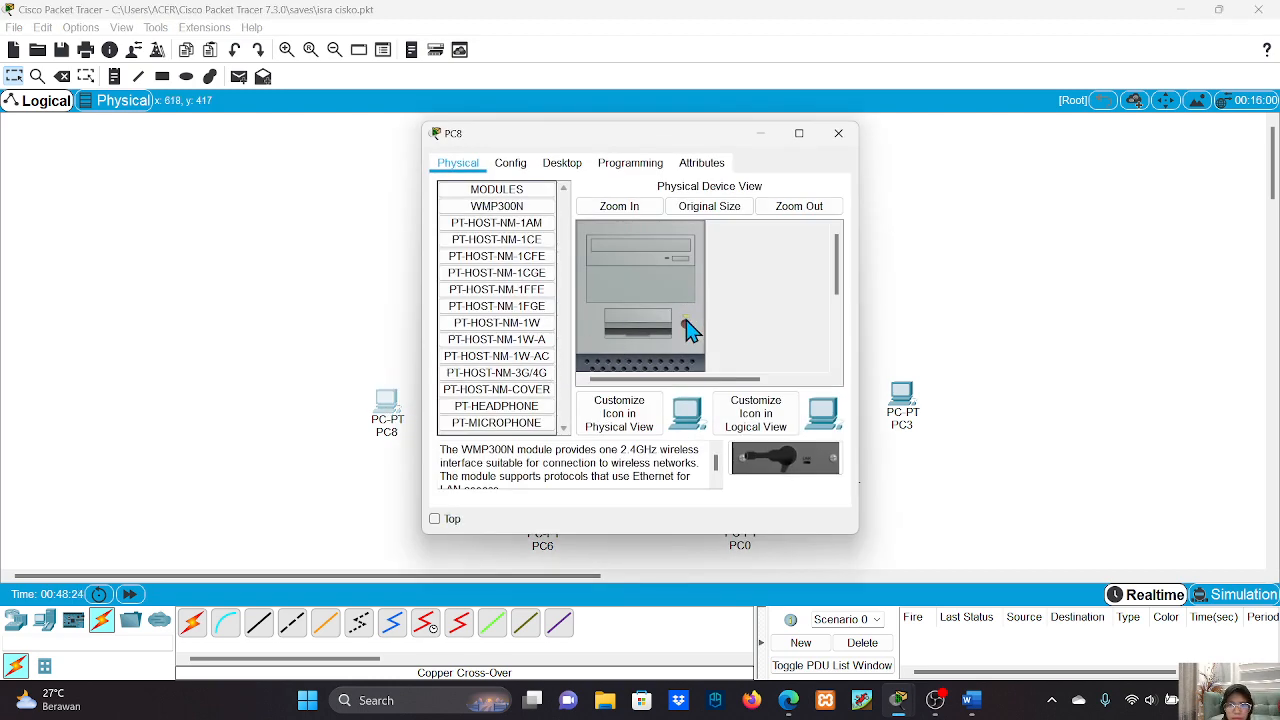
scroll(686, 318, "down", 5)
mouse_move(643, 340)
left_mouse_down()
mouse_move(794, 471)
mouse_move(614, 366)
mouse_move(640, 354)
left_mouse_up()
left_click(521, 324)
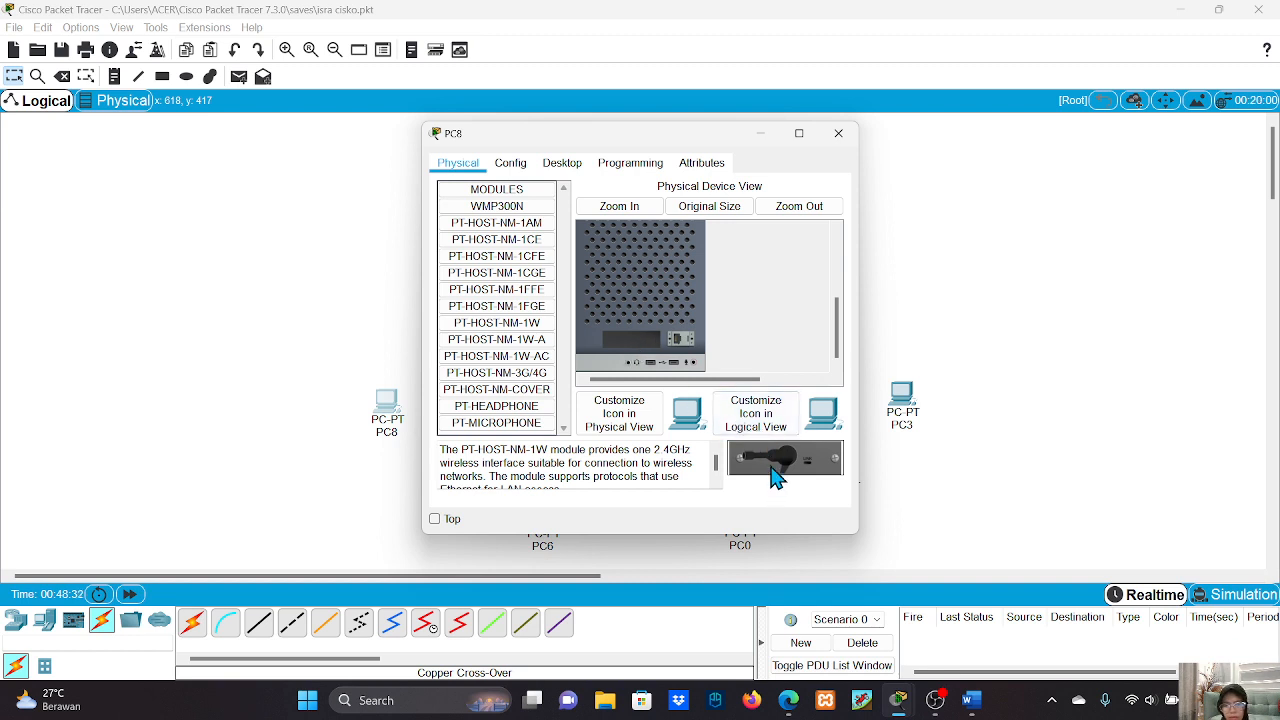
left_click_drag(776, 465, 631, 341)
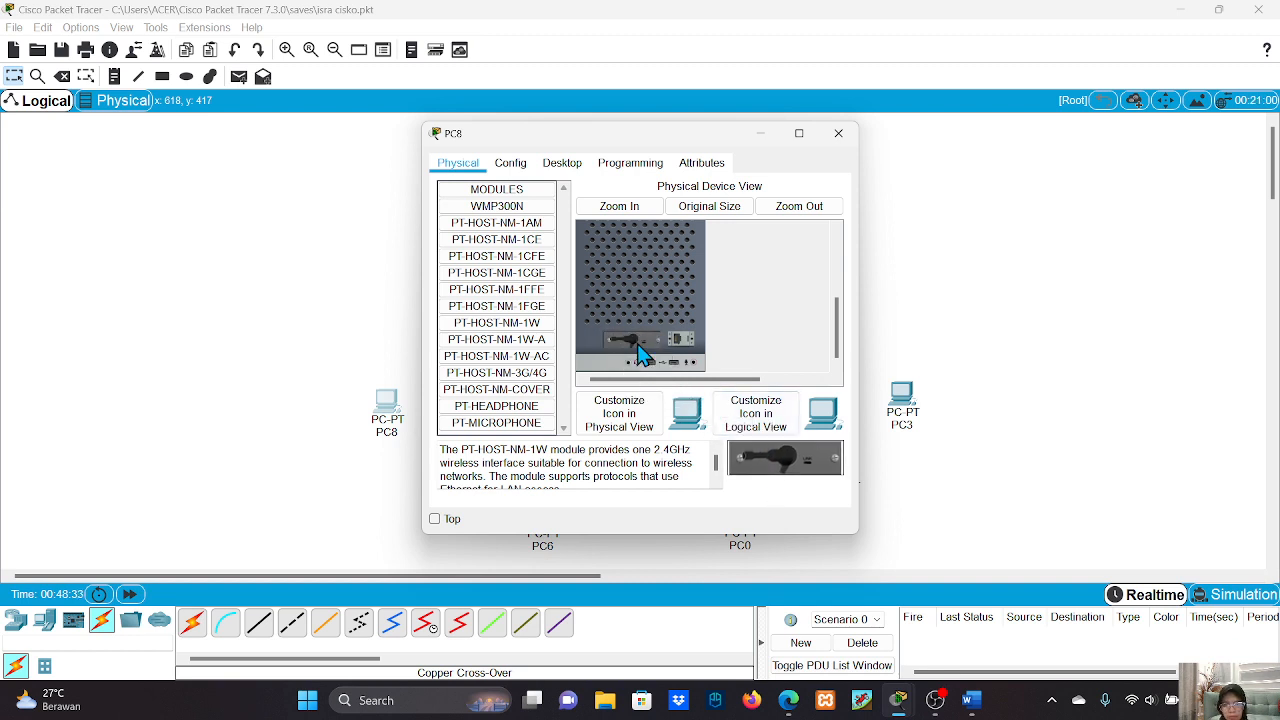
scroll(637, 344, "up", 5)
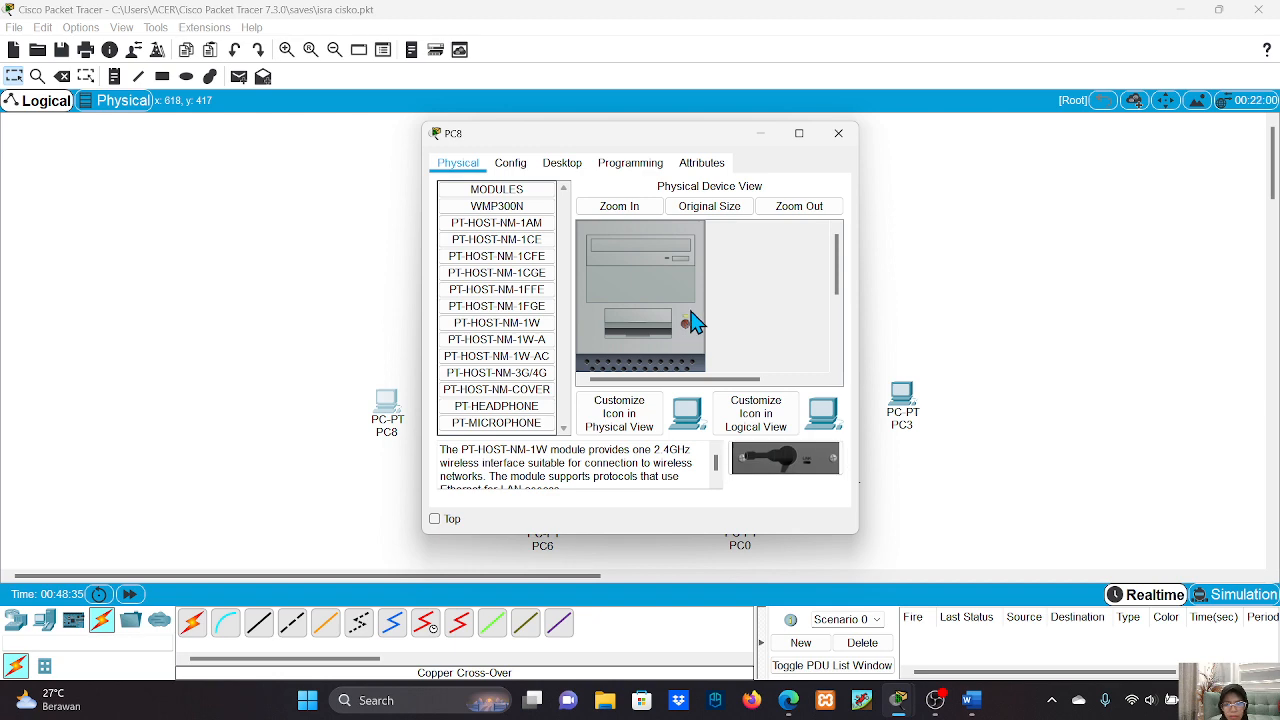
left_click(842, 134)
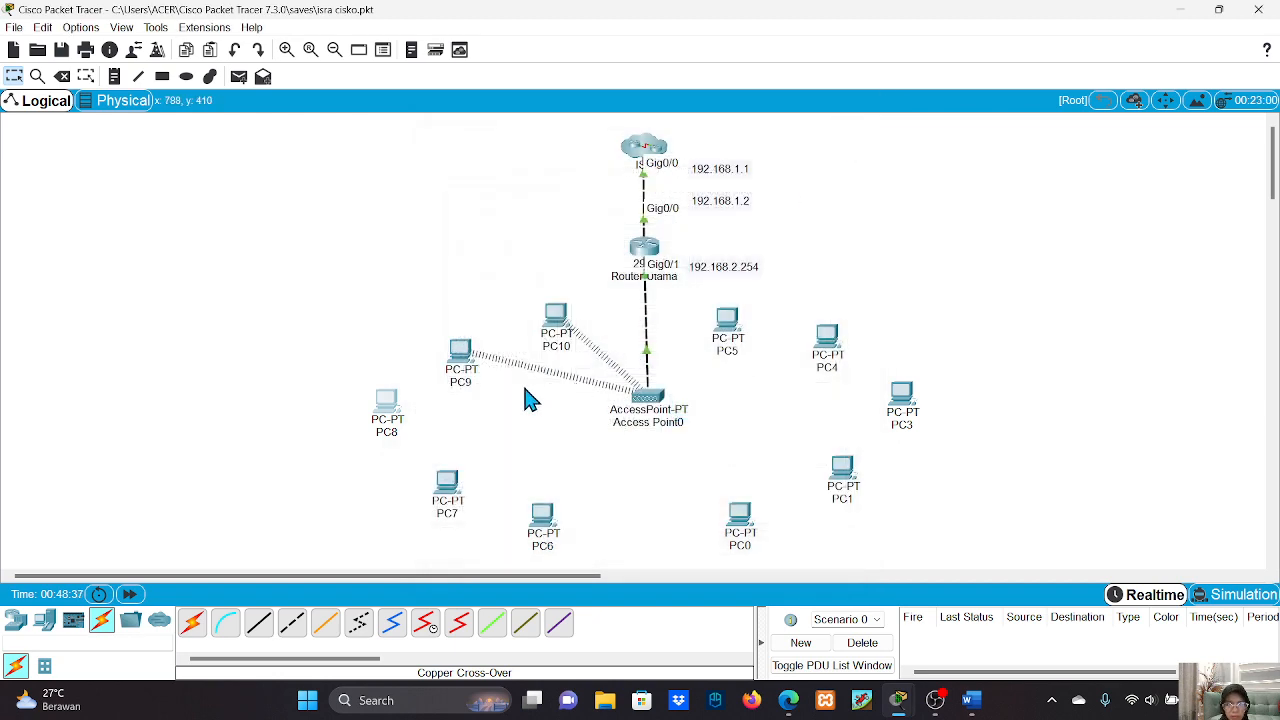
Step: Replace PC7's network module with the PT-HOST-NM-1W wireless module and close the PC's window
left_click(447, 482)
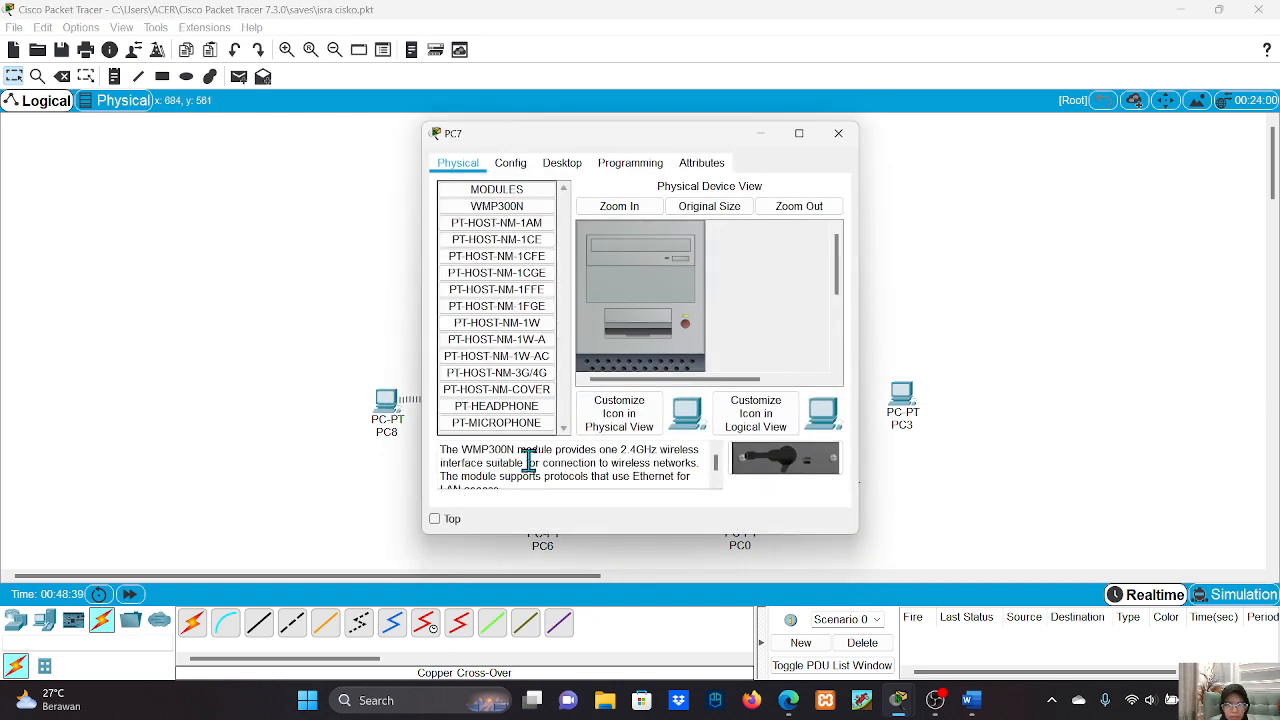
scroll(690, 335, "down", 5)
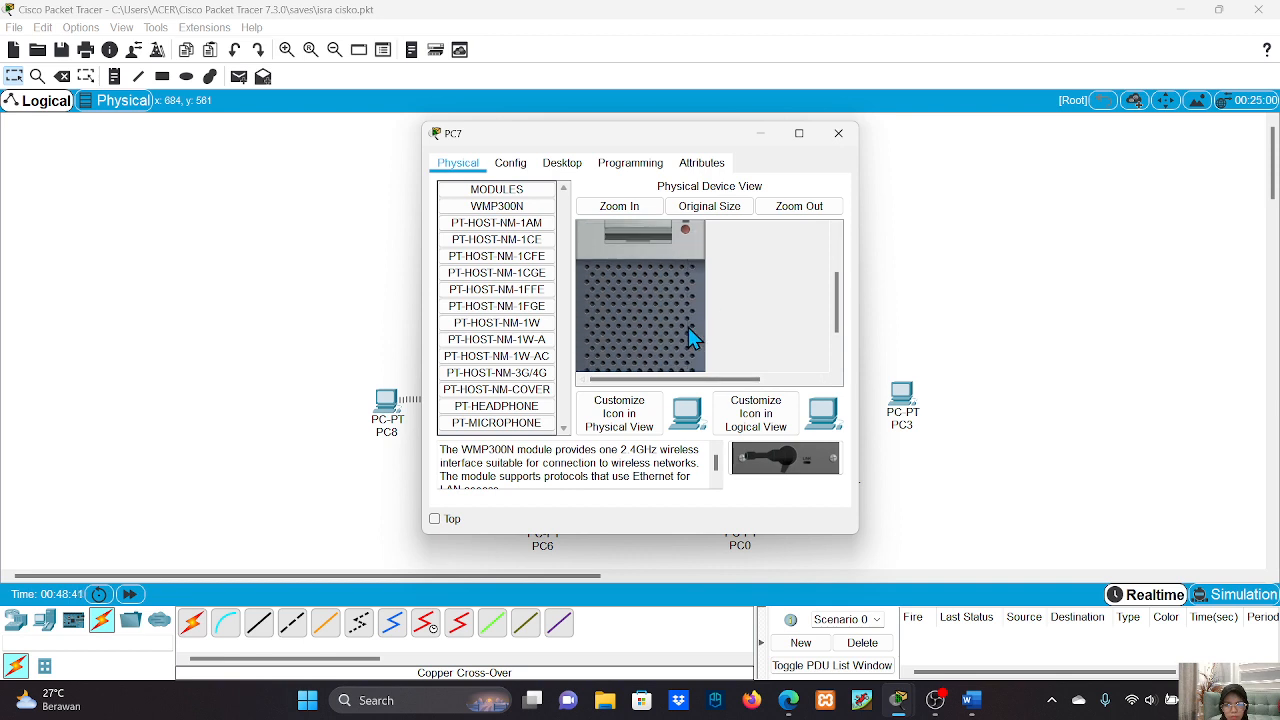
left_click_drag(743, 430, 790, 455)
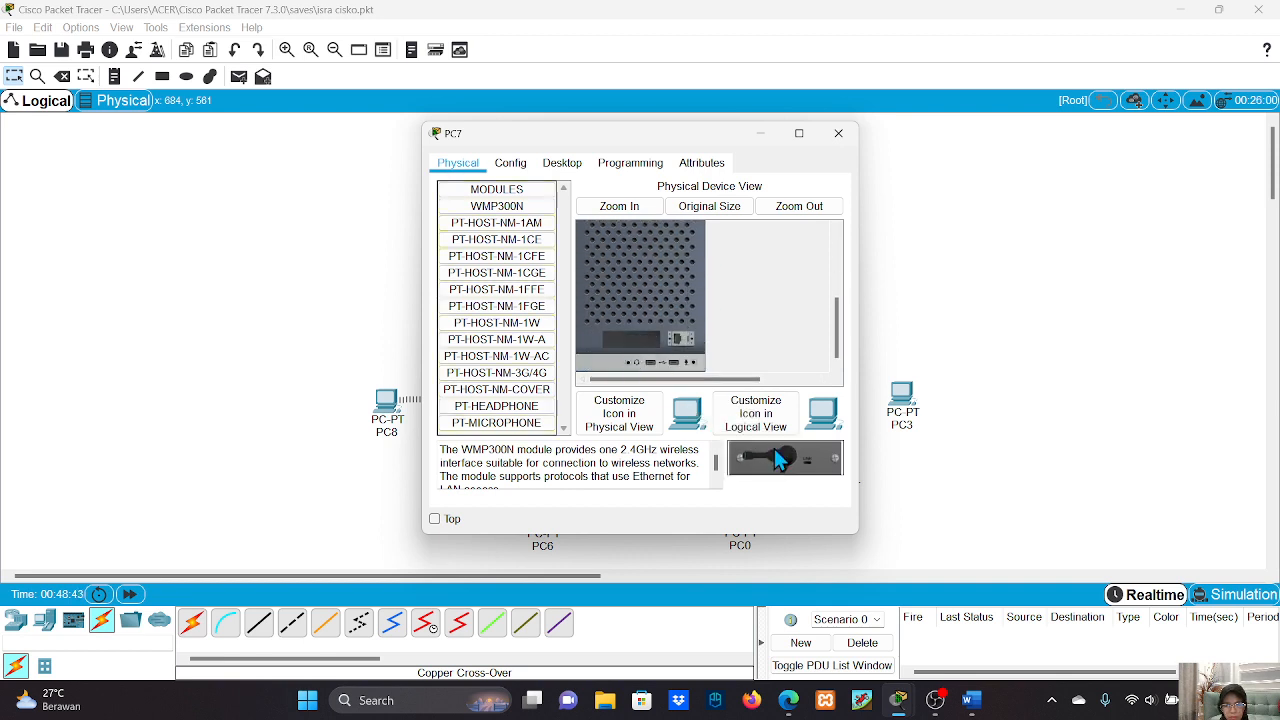
left_click(540, 323)
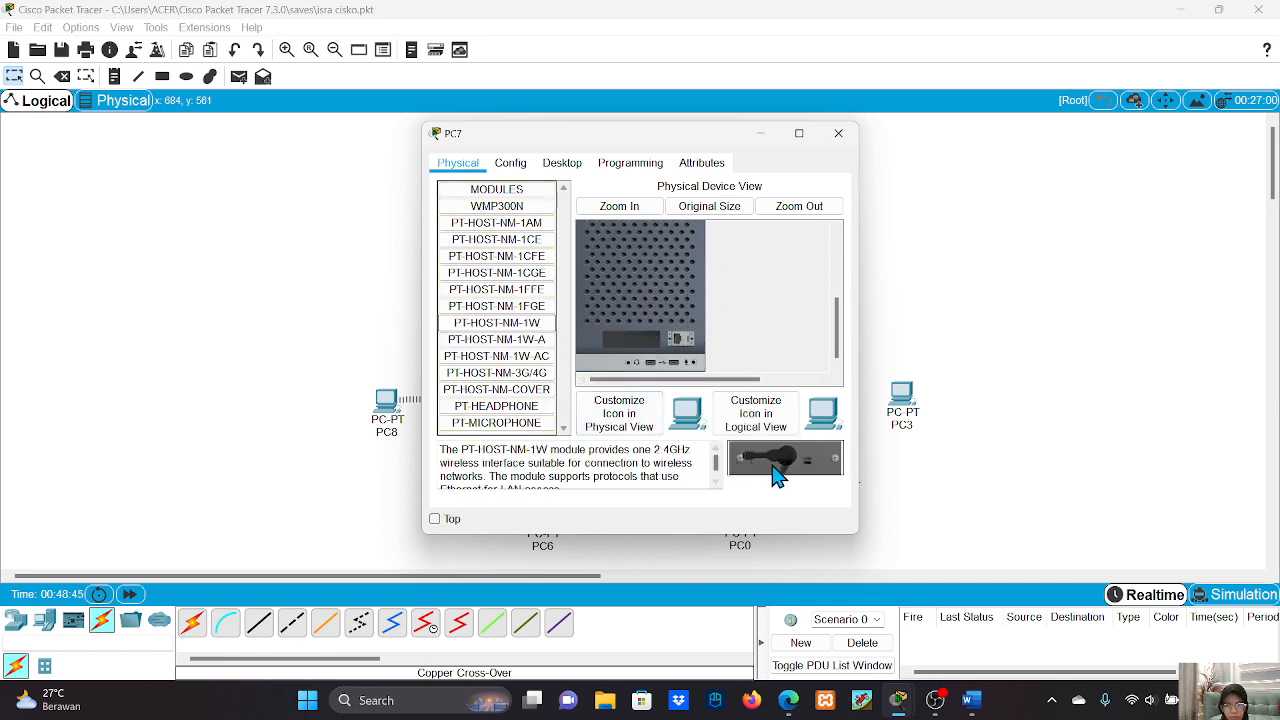
left_click_drag(778, 472, 646, 352)
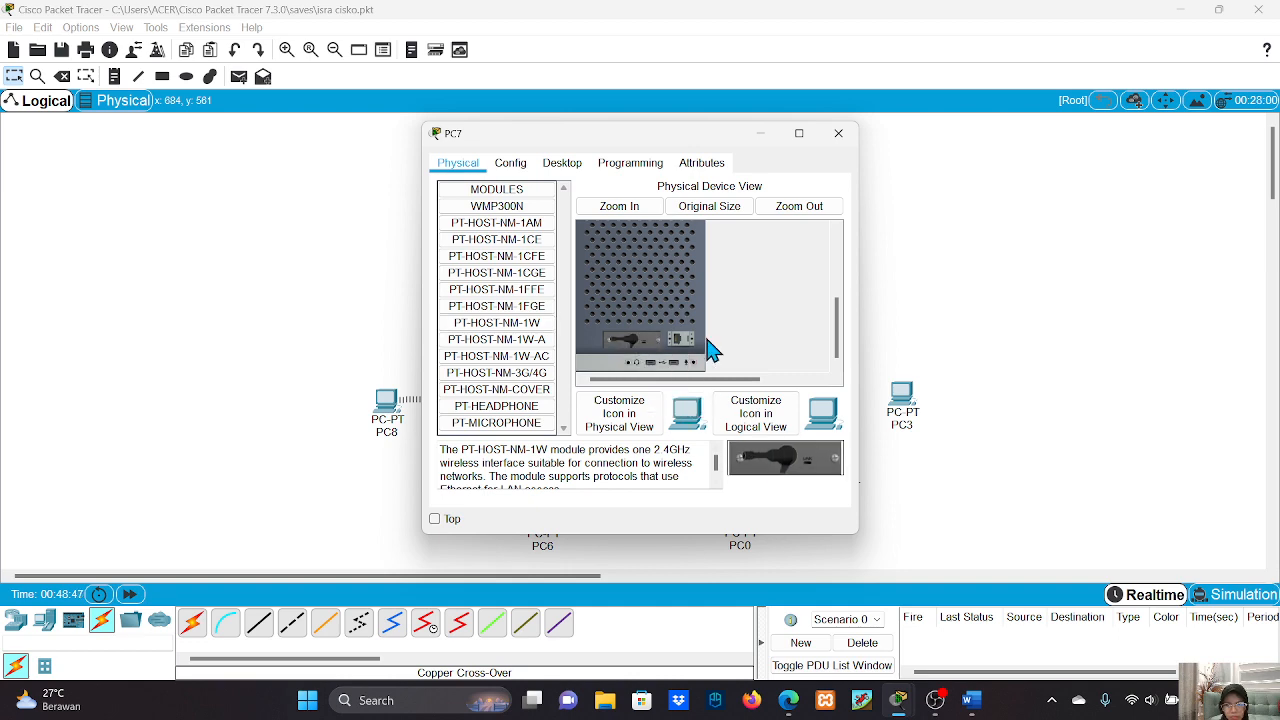
scroll(713, 238, "up", 3)
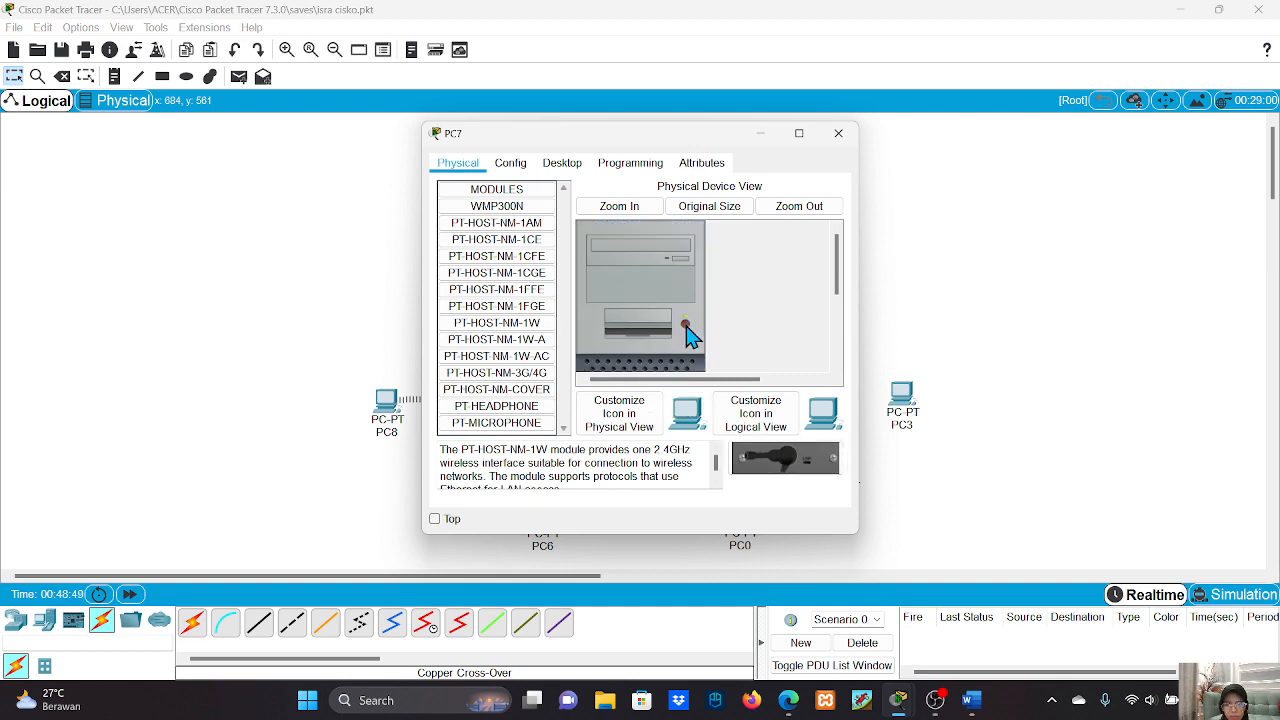
left_click(849, 132)
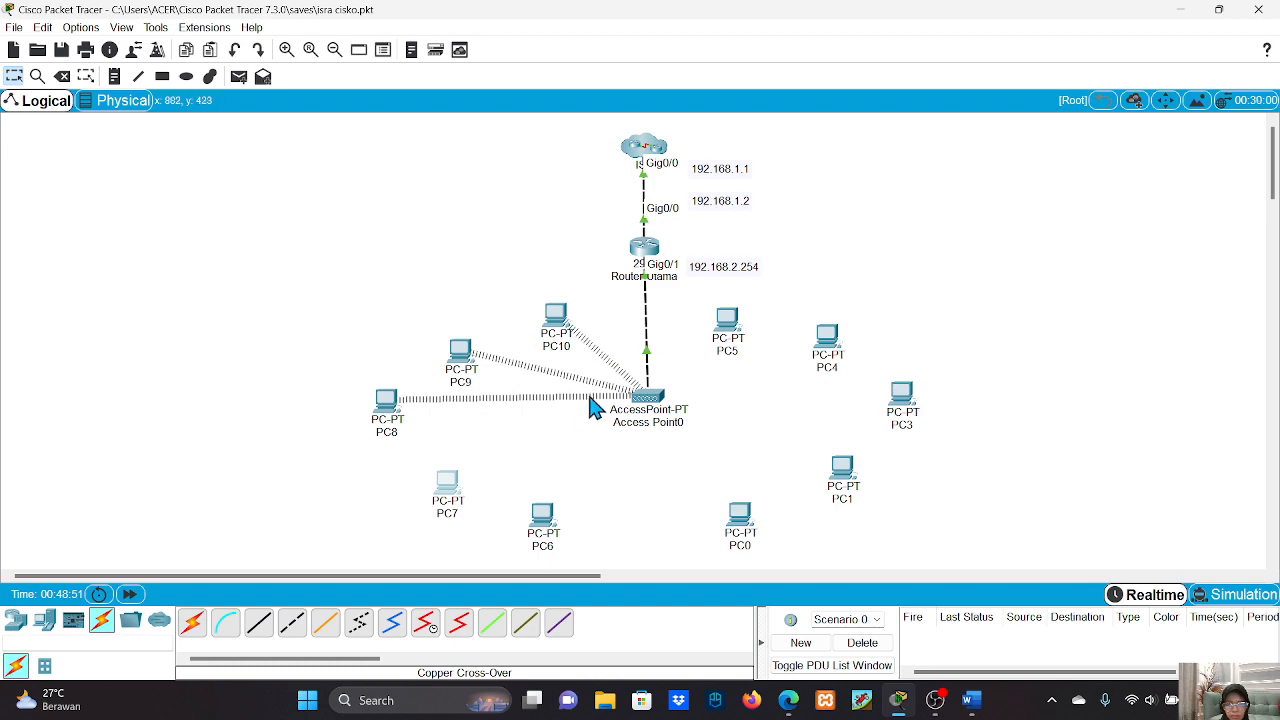
Step: Replace PC6's network module with the PT-HOST-NM-1W wireless module and close the PC's window
left_click(541, 520)
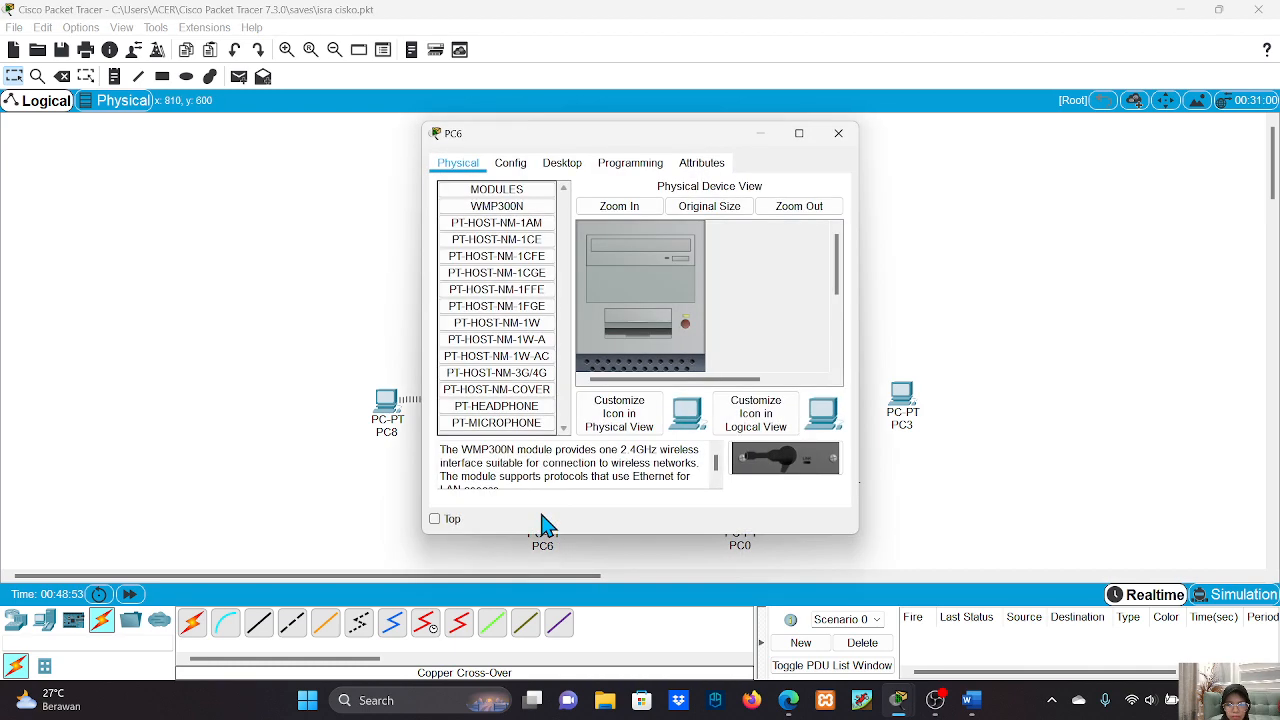
scroll(690, 333, "down", 5)
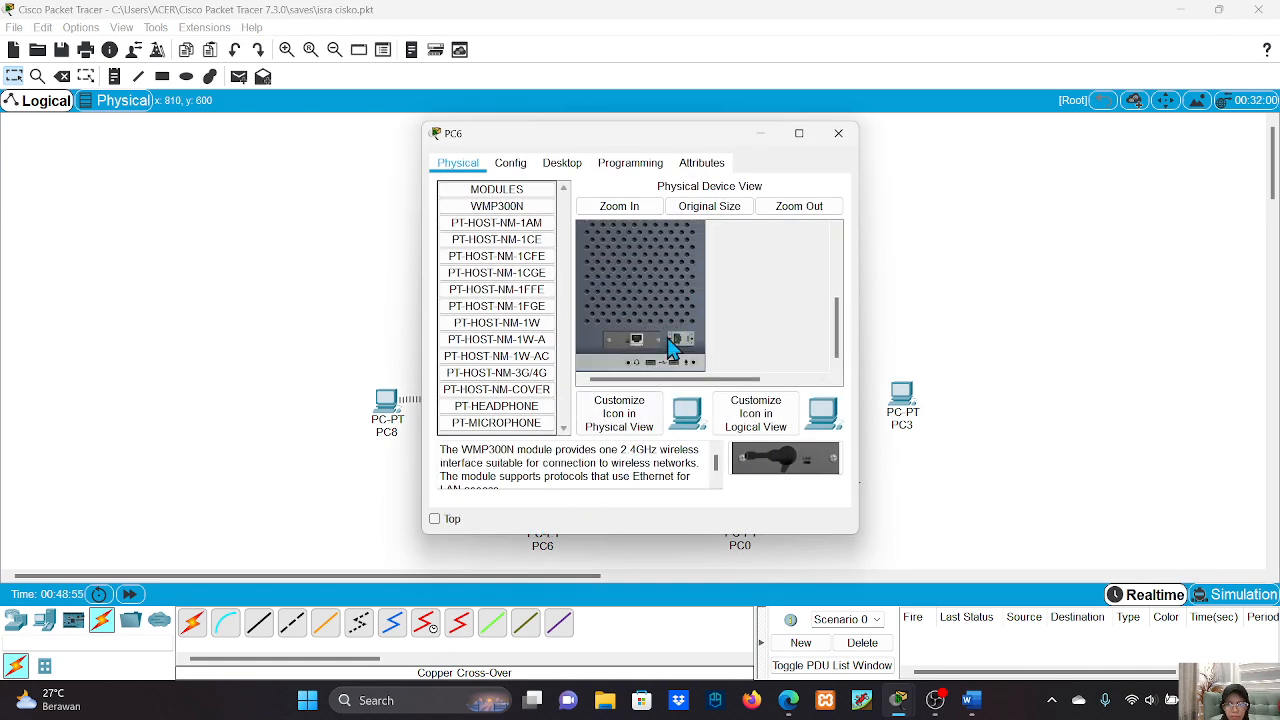
left_click_drag(629, 340, 774, 471)
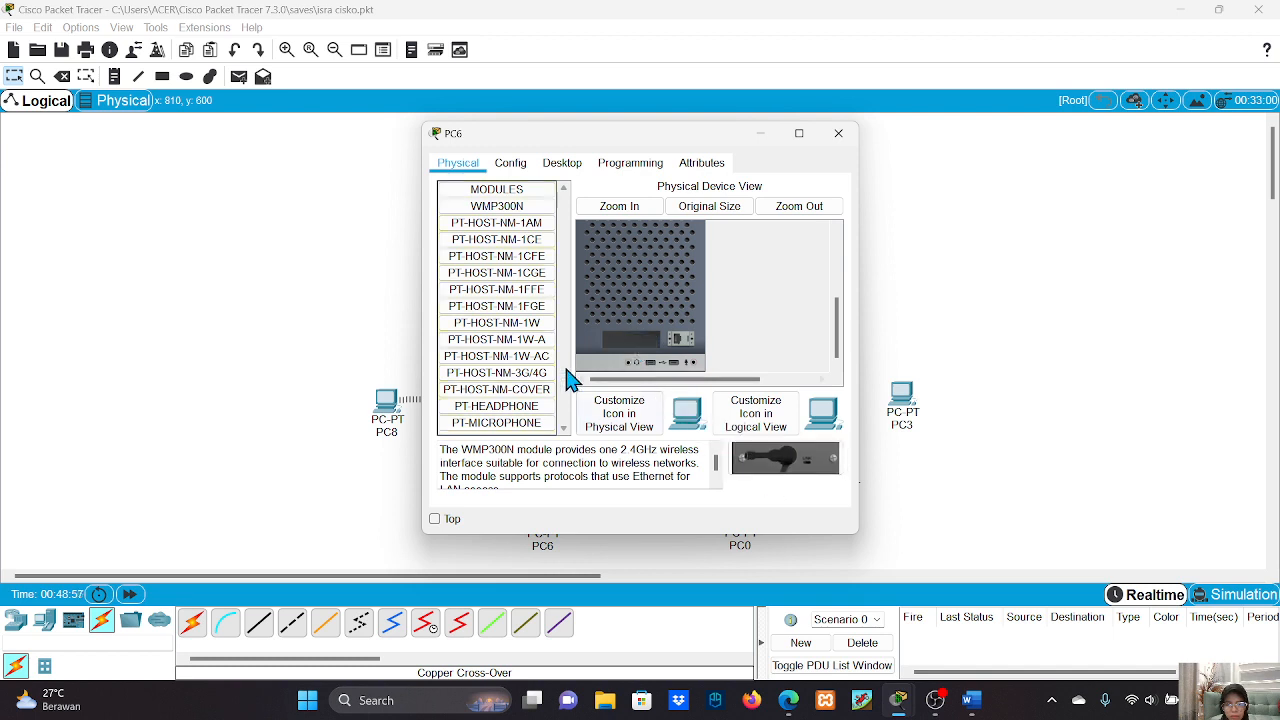
left_click(533, 323)
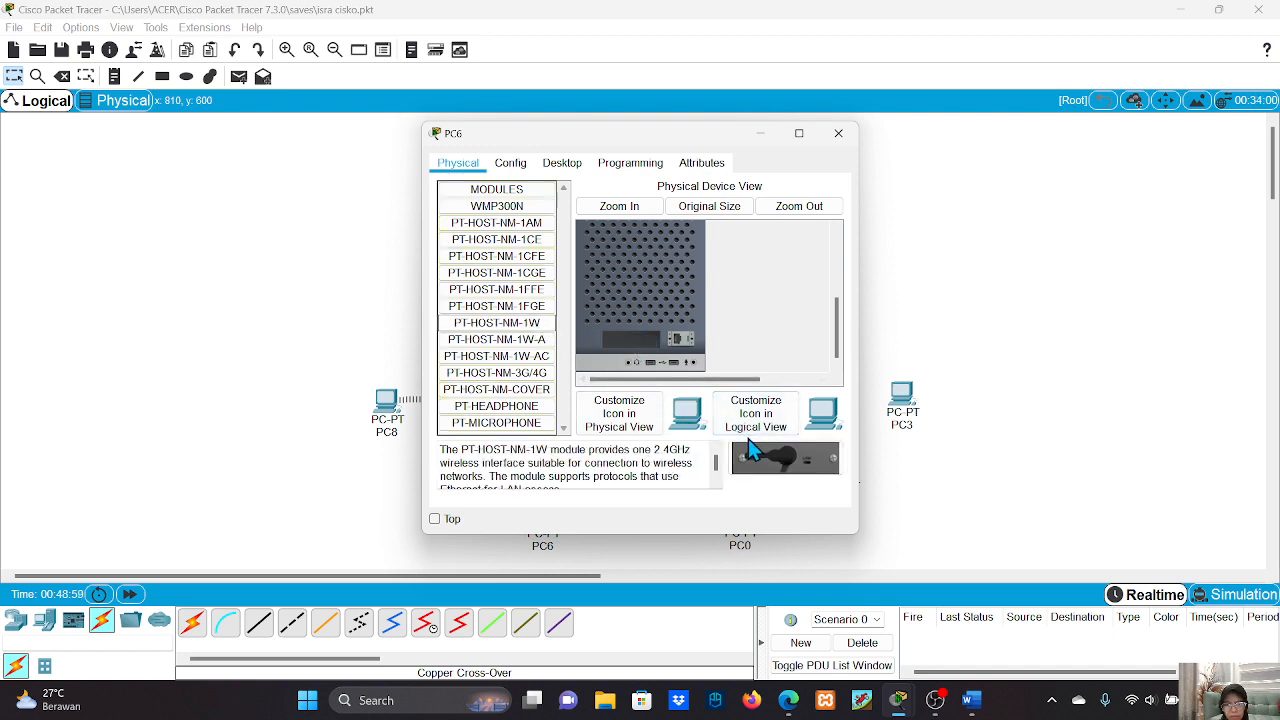
left_click_drag(754, 450, 624, 338)
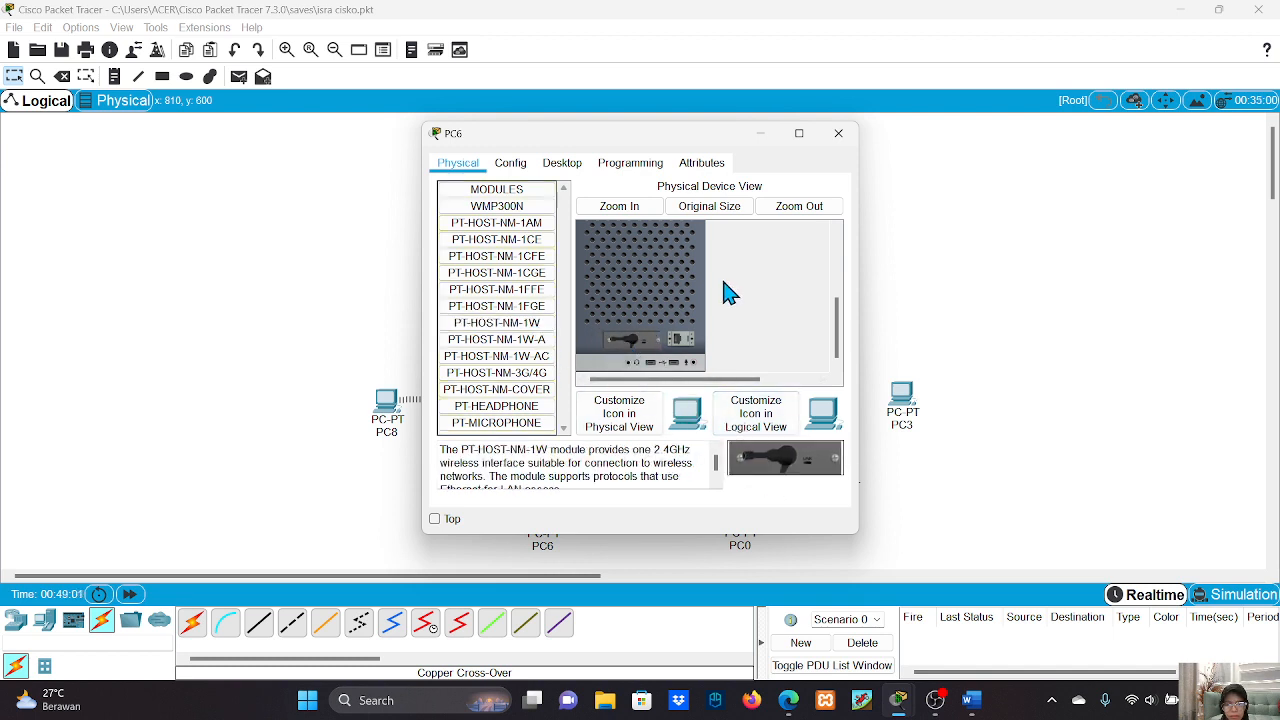
scroll(728, 292, "up", 3)
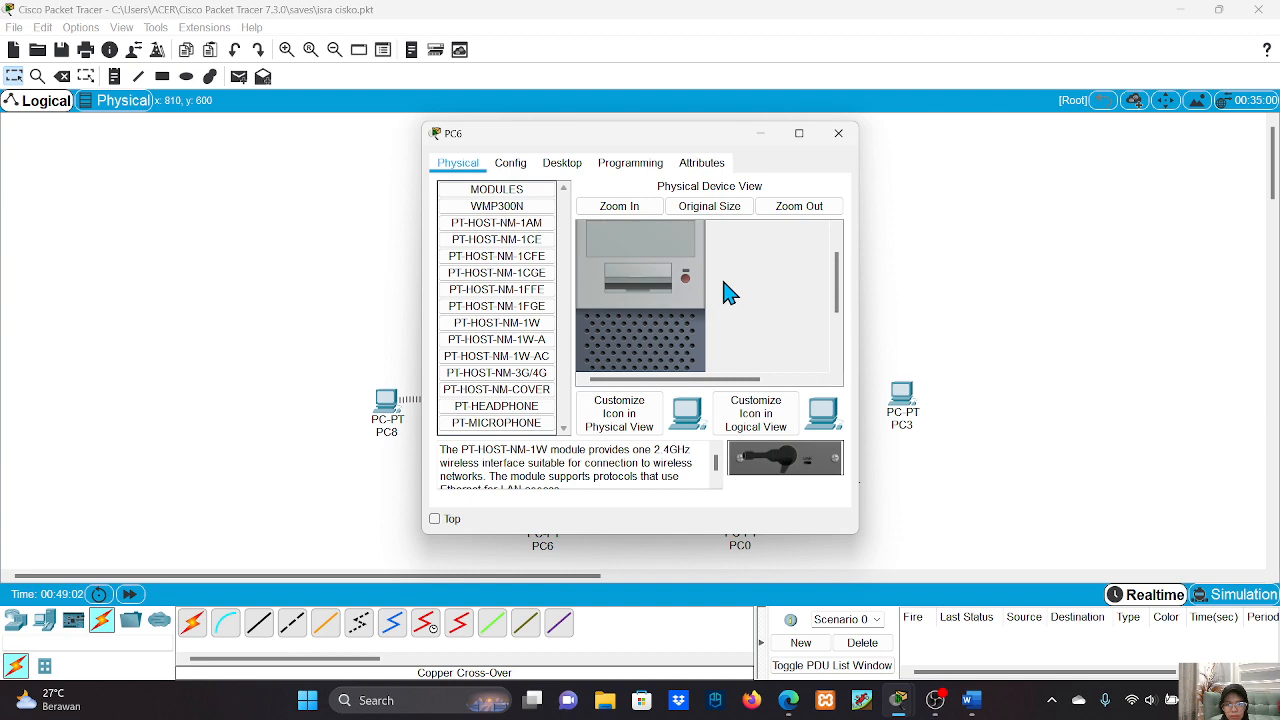
left_click(838, 135)
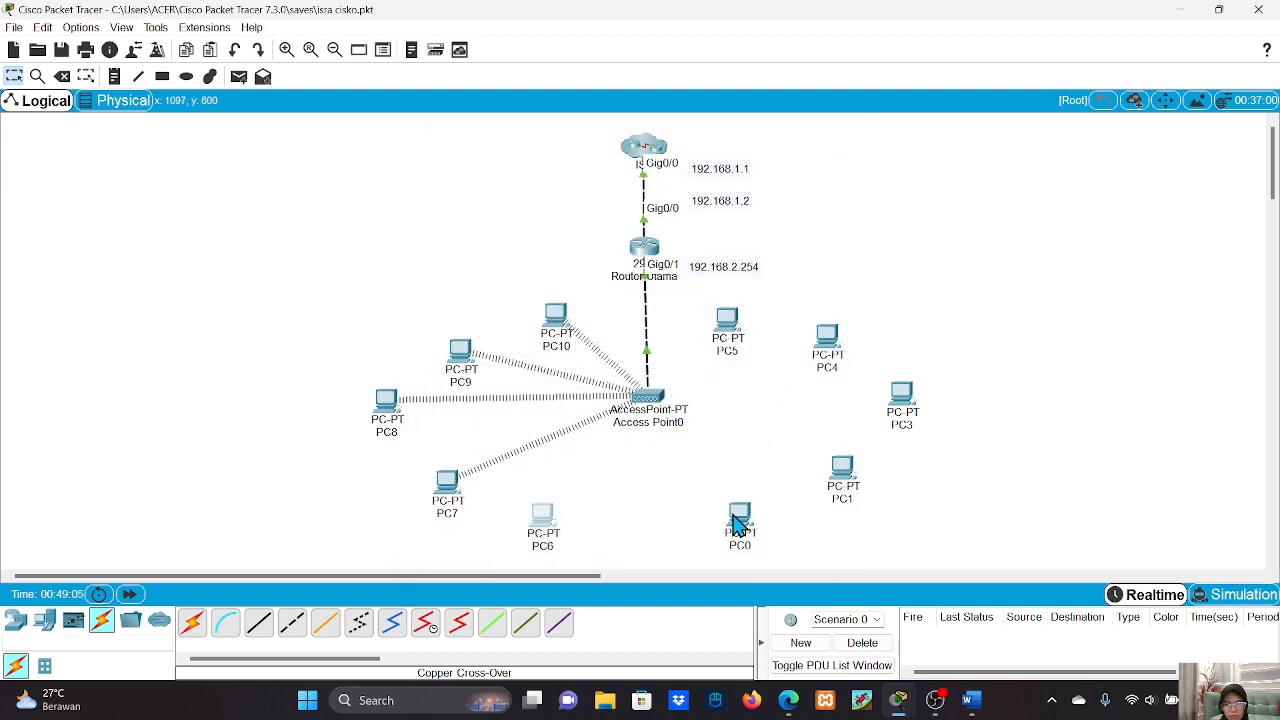
Step: Replace PC0's network module with the PT-HOST-NM-1W wireless module and close the PC's window
left_click(737, 523)
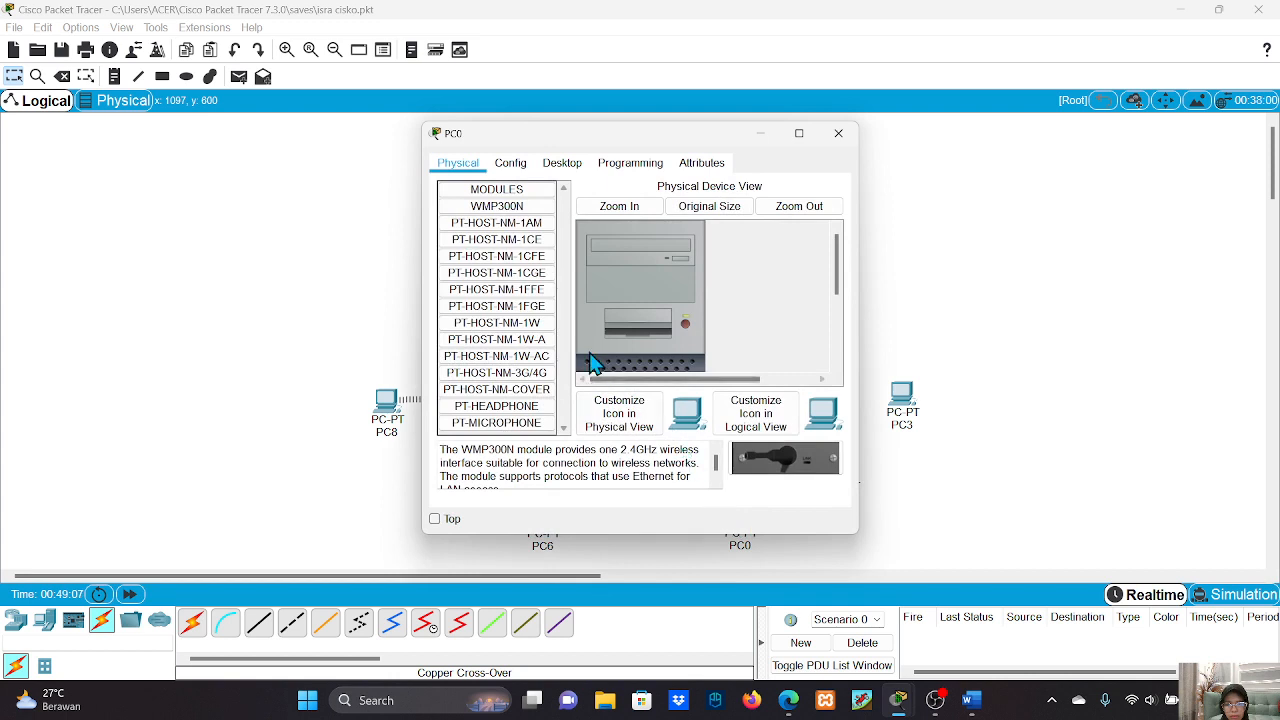
scroll(686, 338, "down", 5)
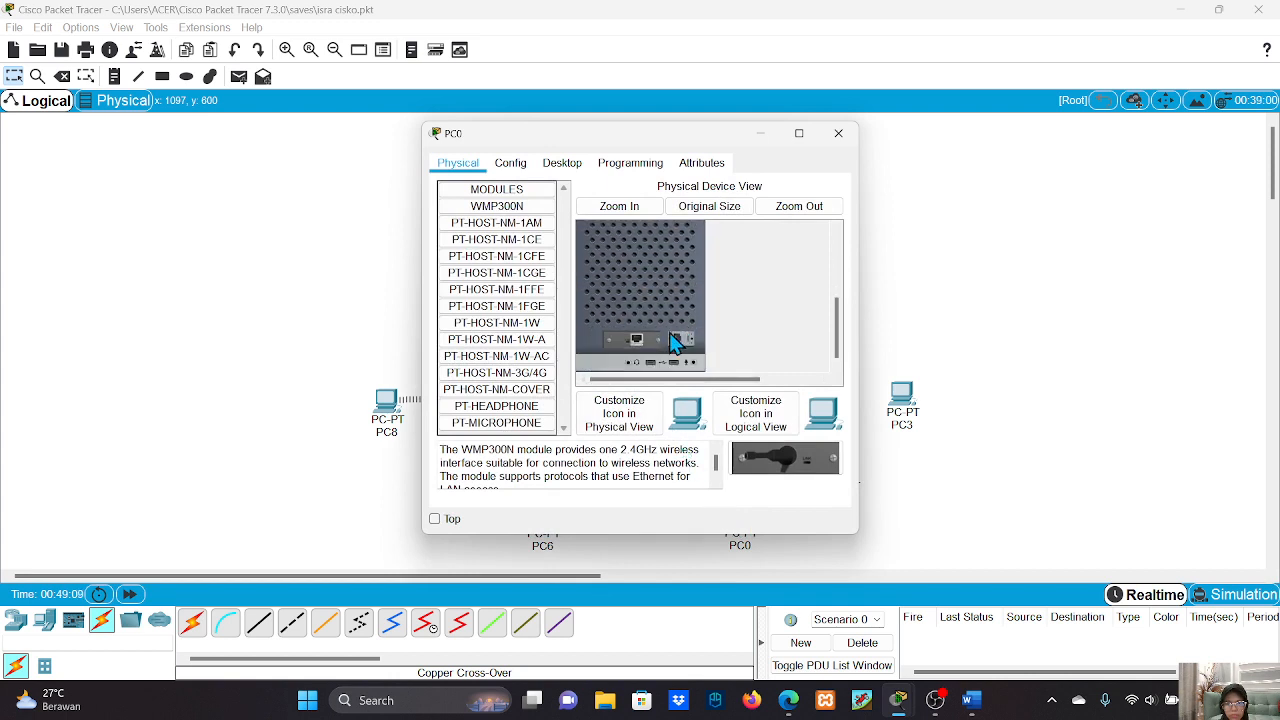
left_click(537, 325)
left_click_drag(762, 463, 617, 343)
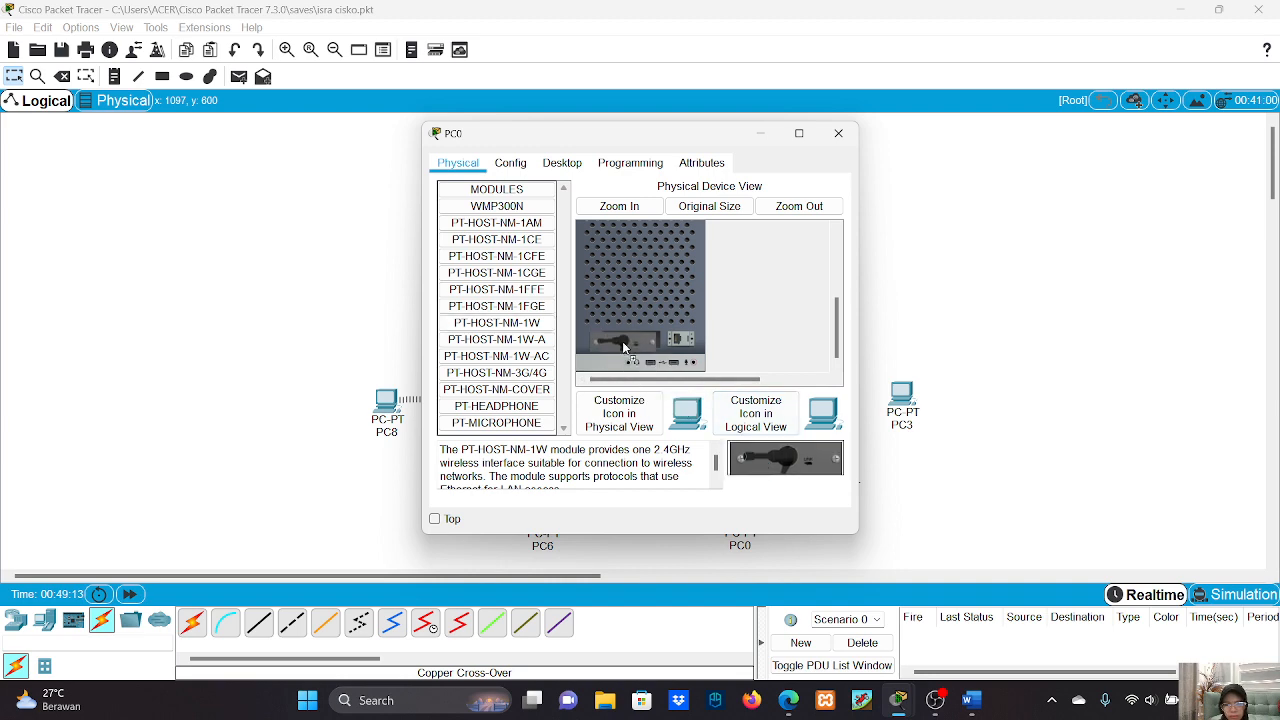
scroll(714, 320, "up", 5)
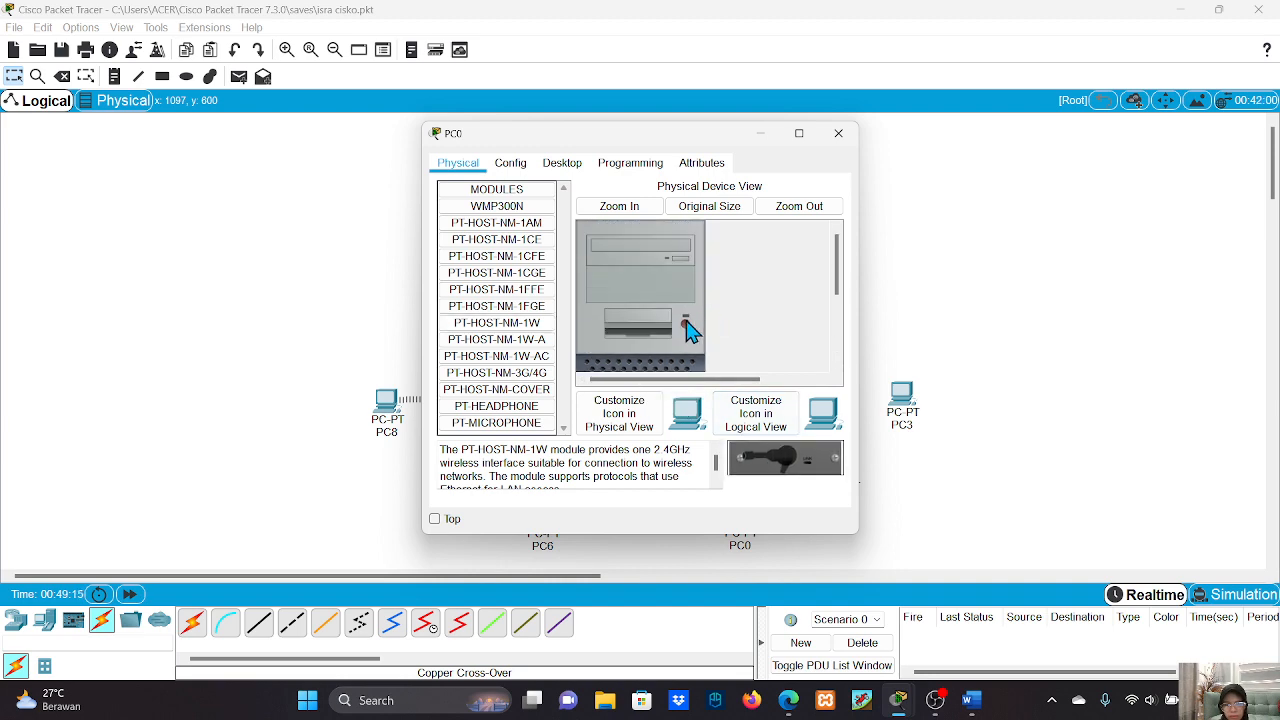
left_click(840, 135)
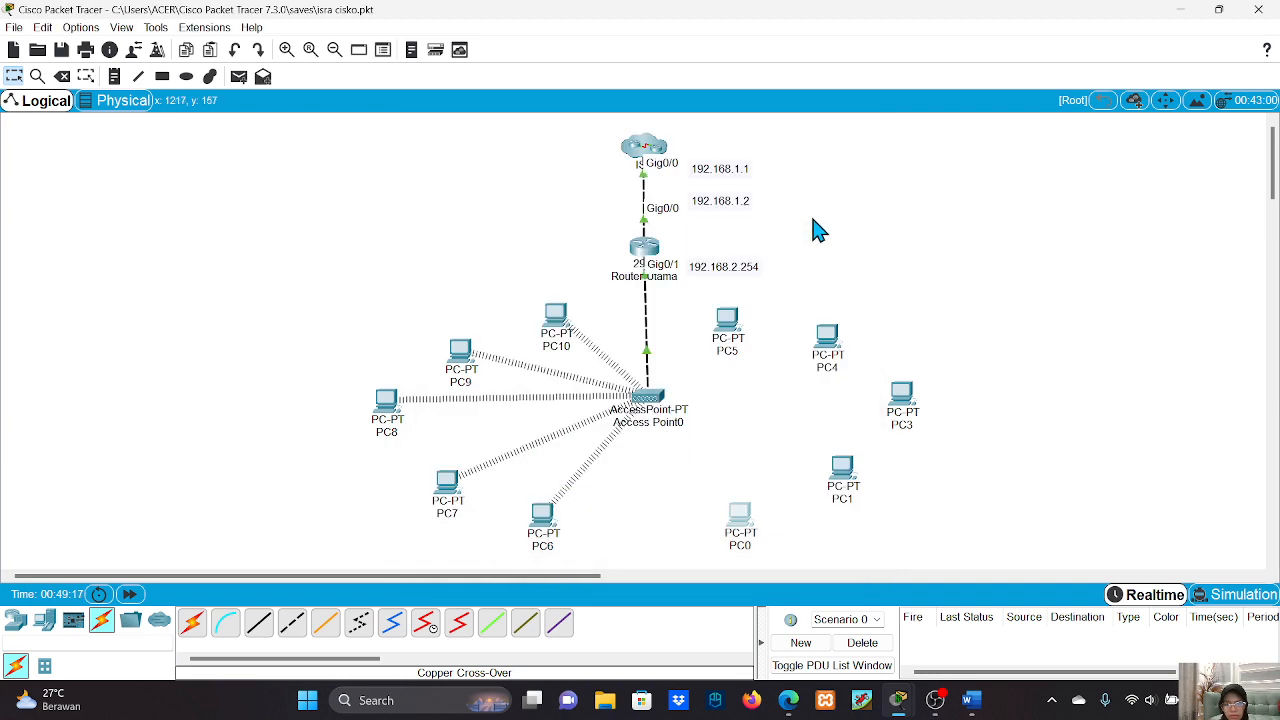
Step: Replace PC5's network module with the PT-HOST-NM-1W wireless module and power the PC back on
left_click(732, 326)
scroll(689, 324, "down", 3)
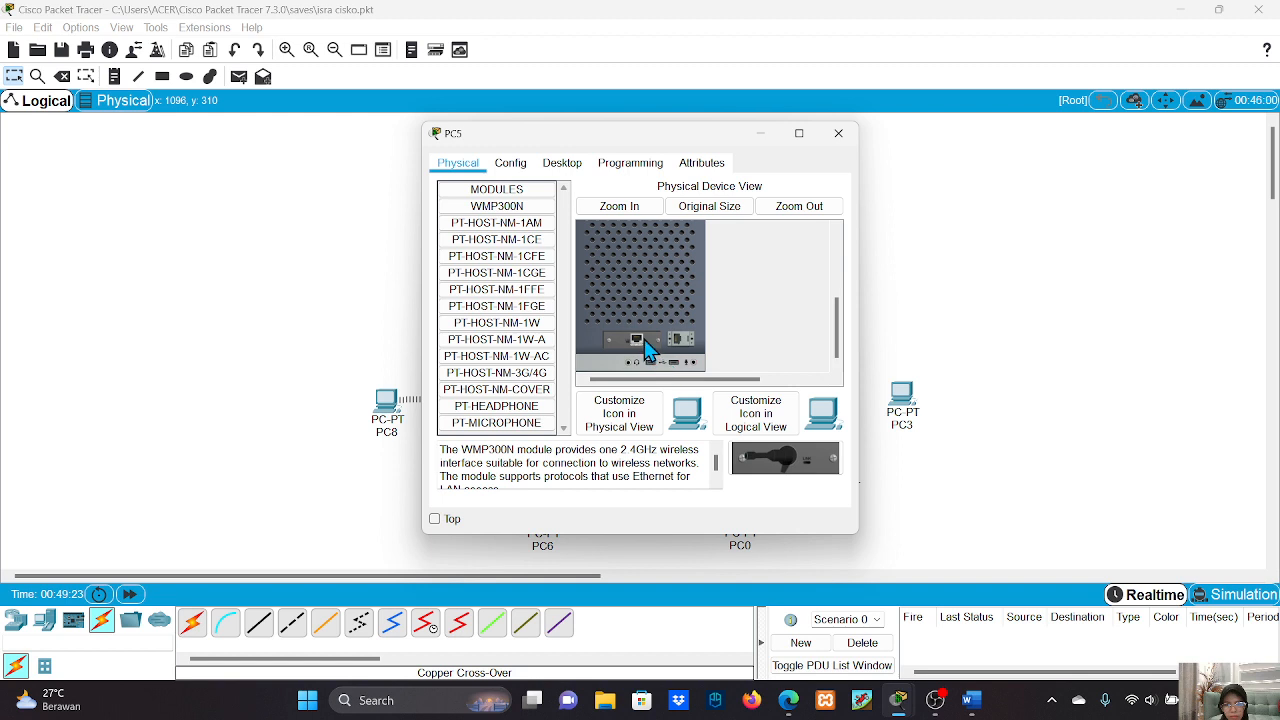
left_click_drag(644, 339, 765, 455)
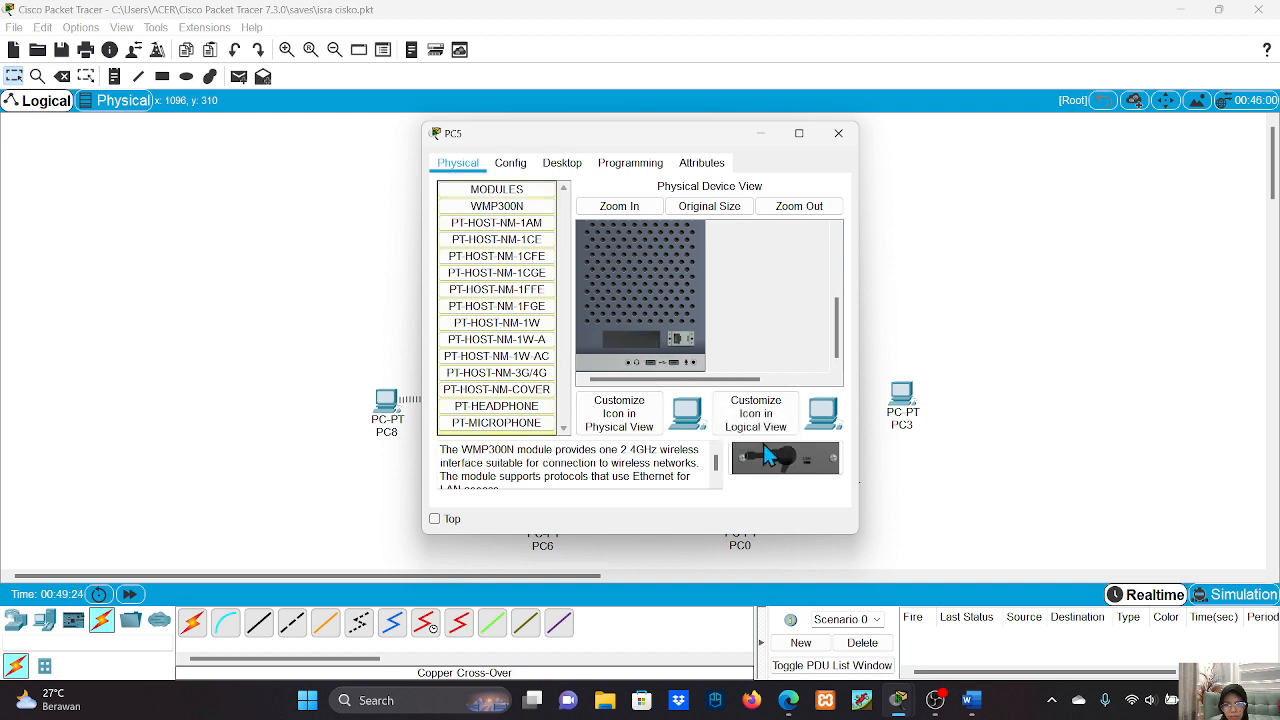
left_click(530, 324)
left_click_drag(748, 455, 641, 352)
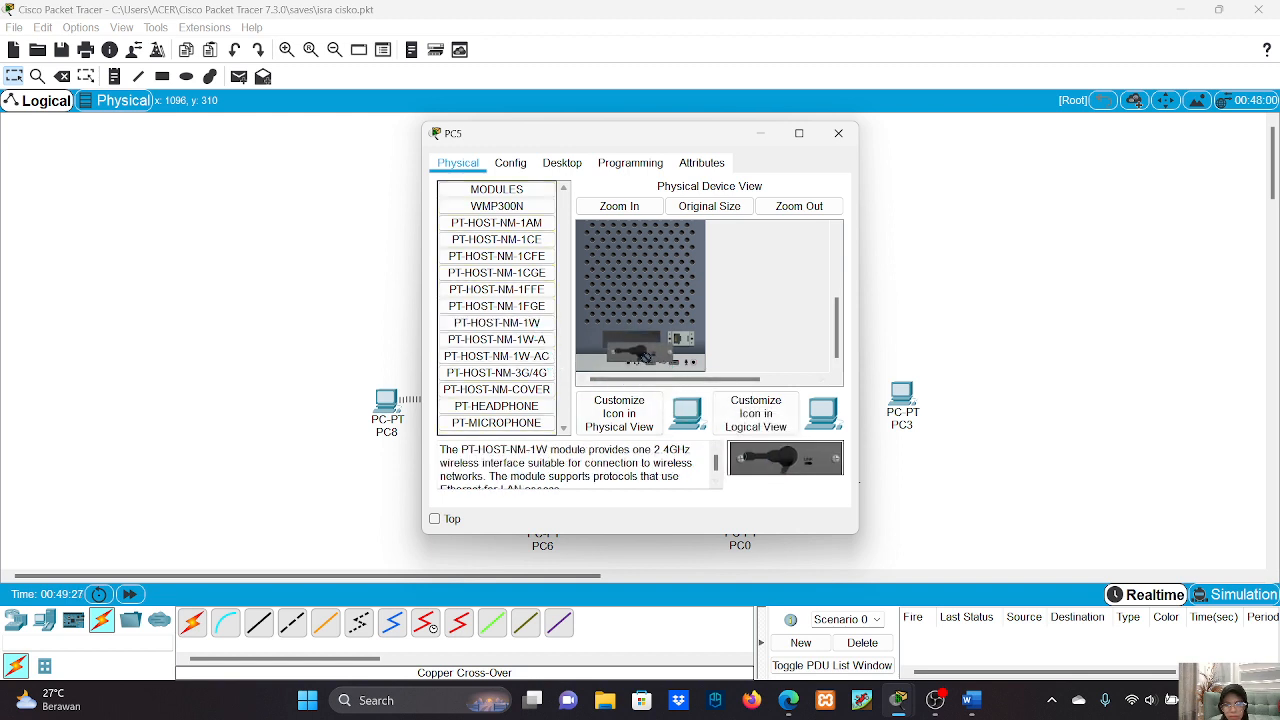
scroll(698, 358, "up", 3)
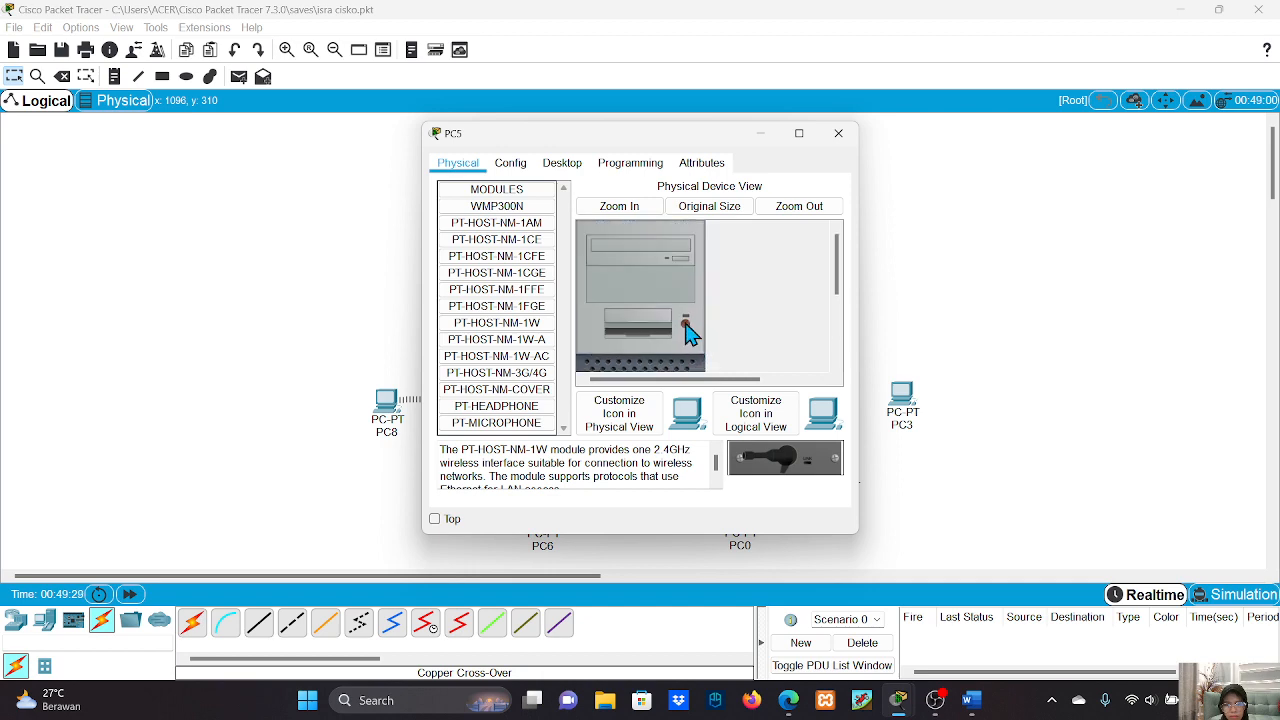
left_click(686, 326)
left_click(827, 139)
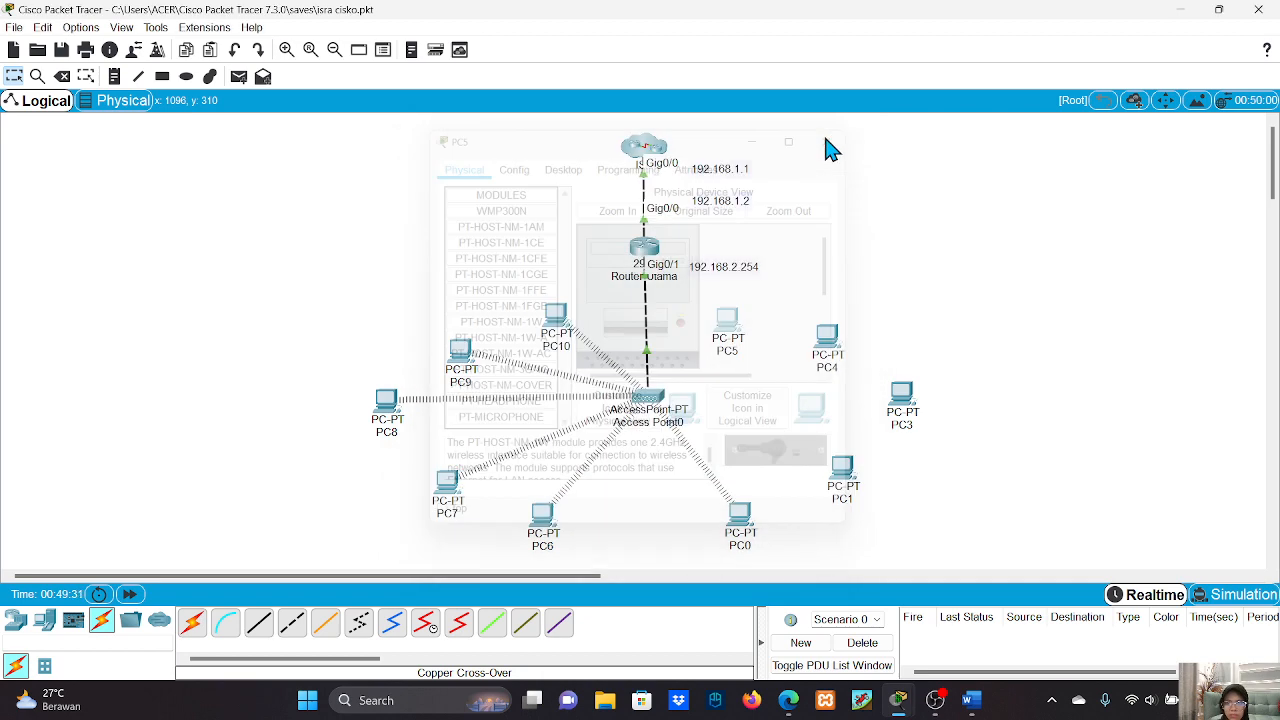
Step: Replace PC4's network module with the PT-HOST-NM-1W wireless module and close the PC's window
left_click(830, 345)
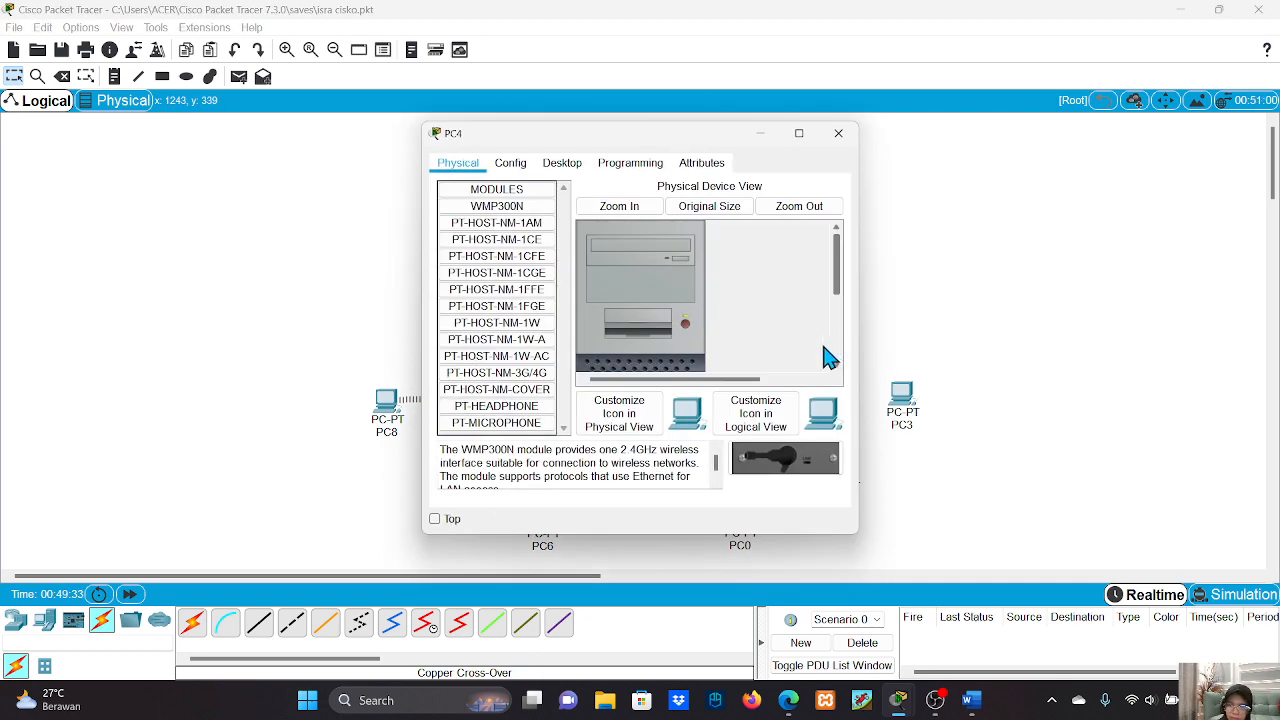
scroll(690, 337, "down", 3)
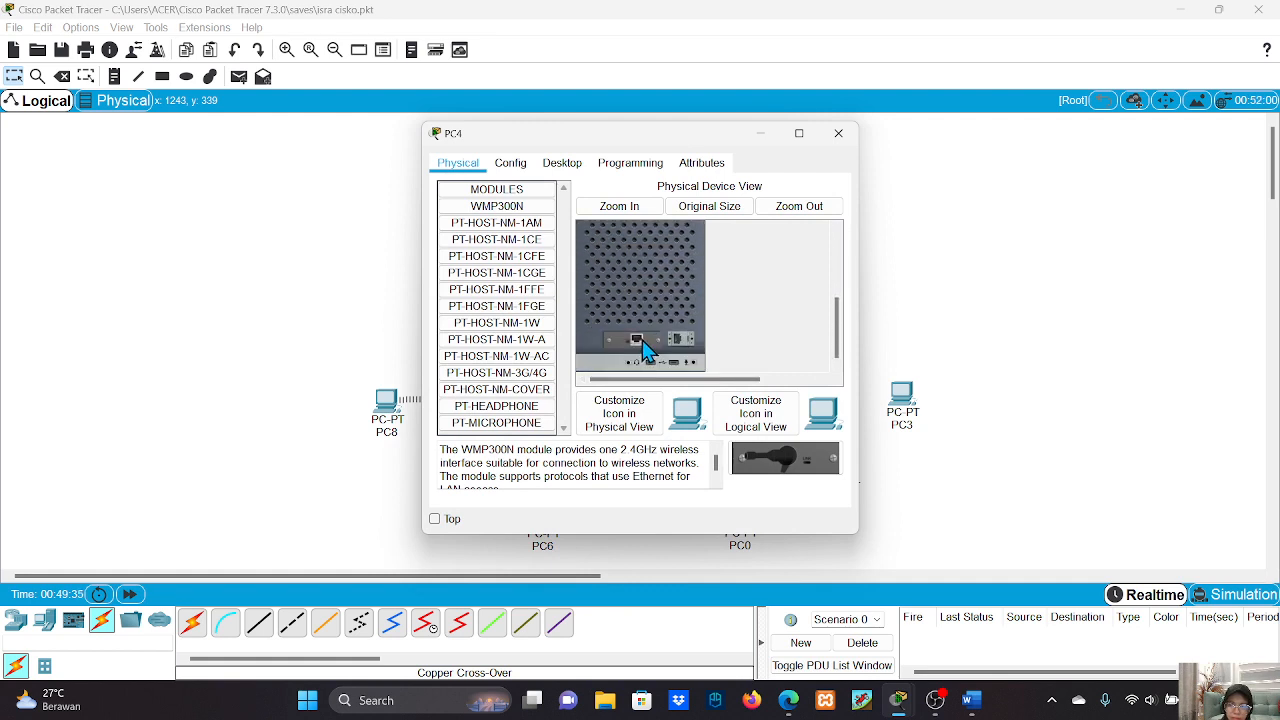
mouse_move(641, 341)
left_mouse_down()
mouse_move(750, 456)
mouse_move(630, 345)
left_mouse_up()
left_click(540, 333)
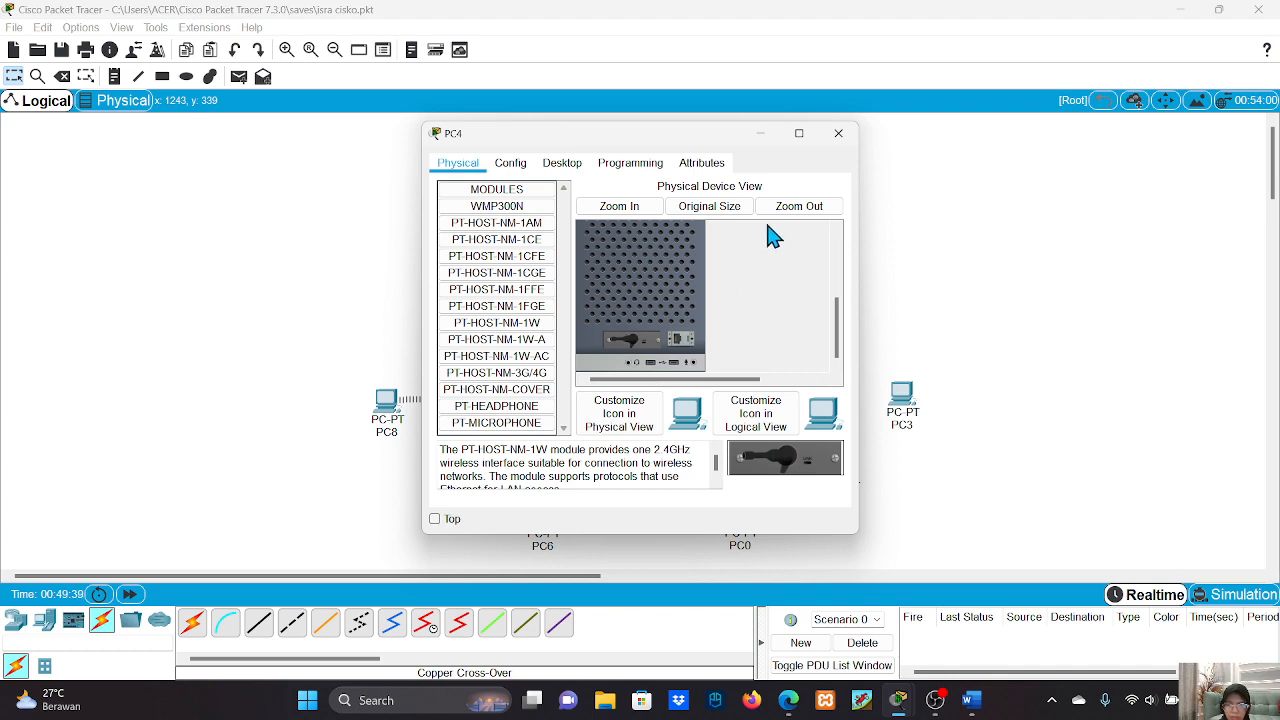
scroll(765, 236, "up", 3)
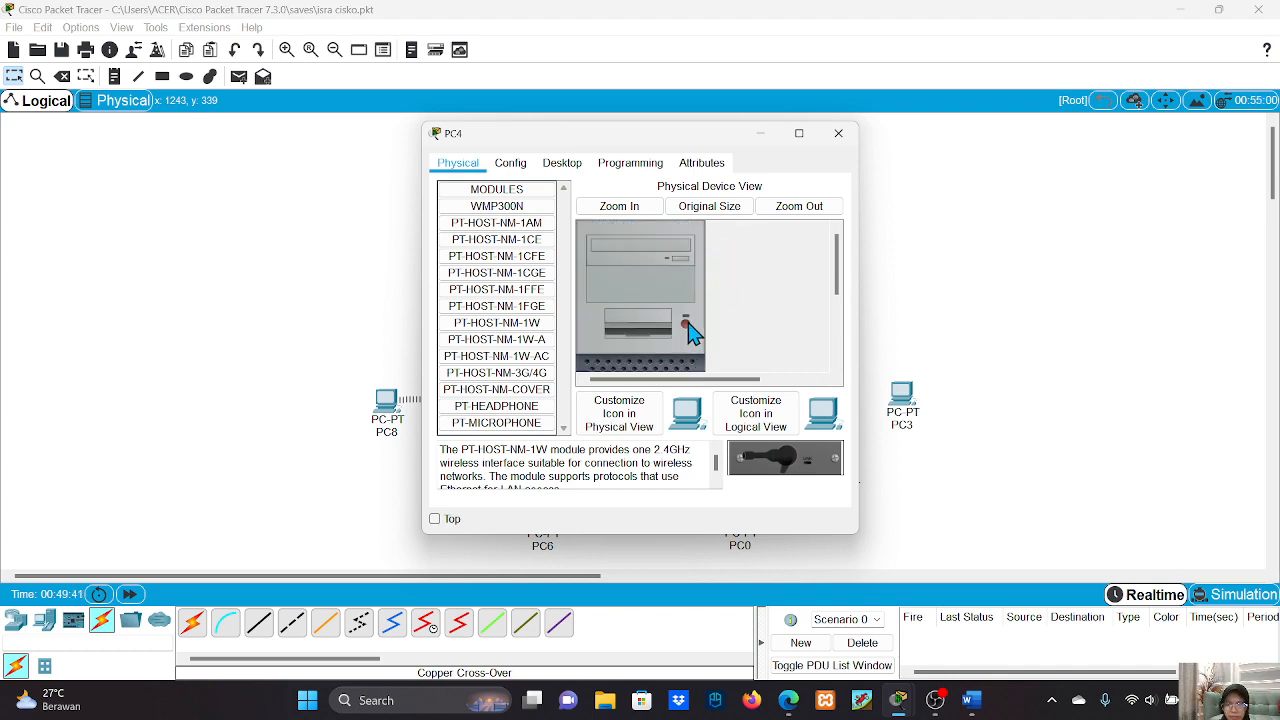
left_click(834, 141)
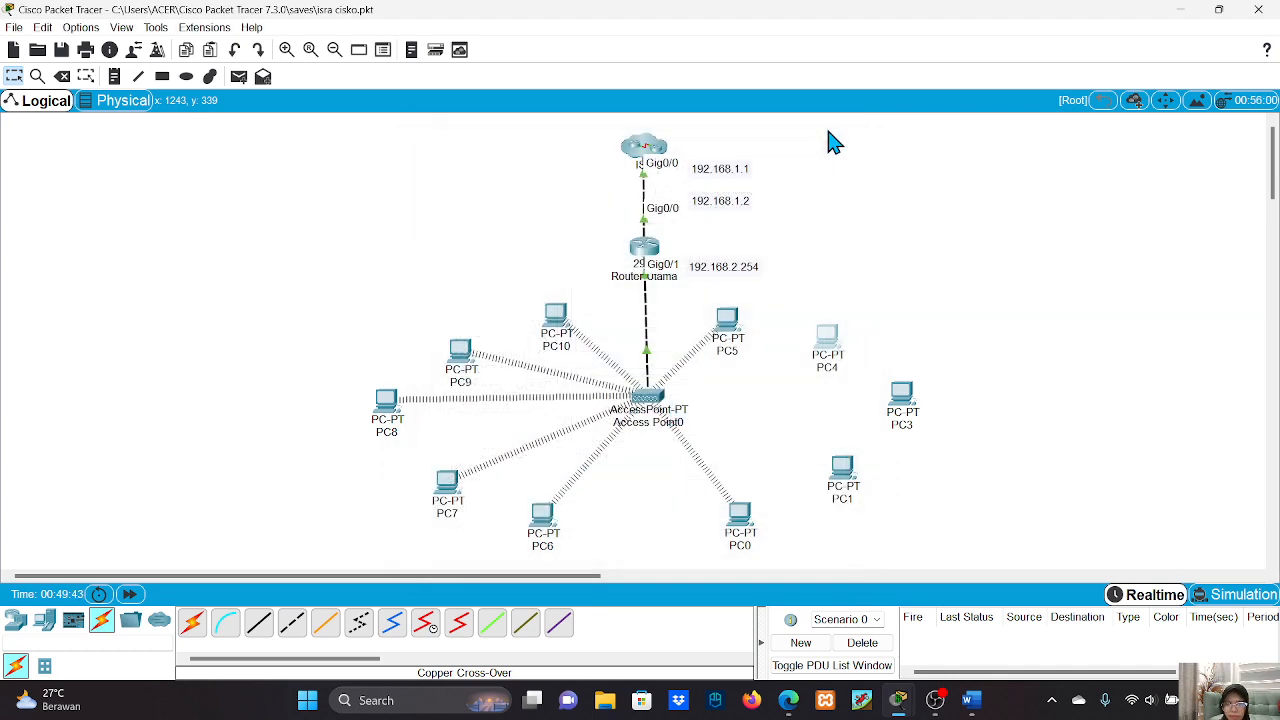
Step: Replace PC3's network module with the PT-HOST-NM-1W wireless module and close the PC's window
left_click(900, 398)
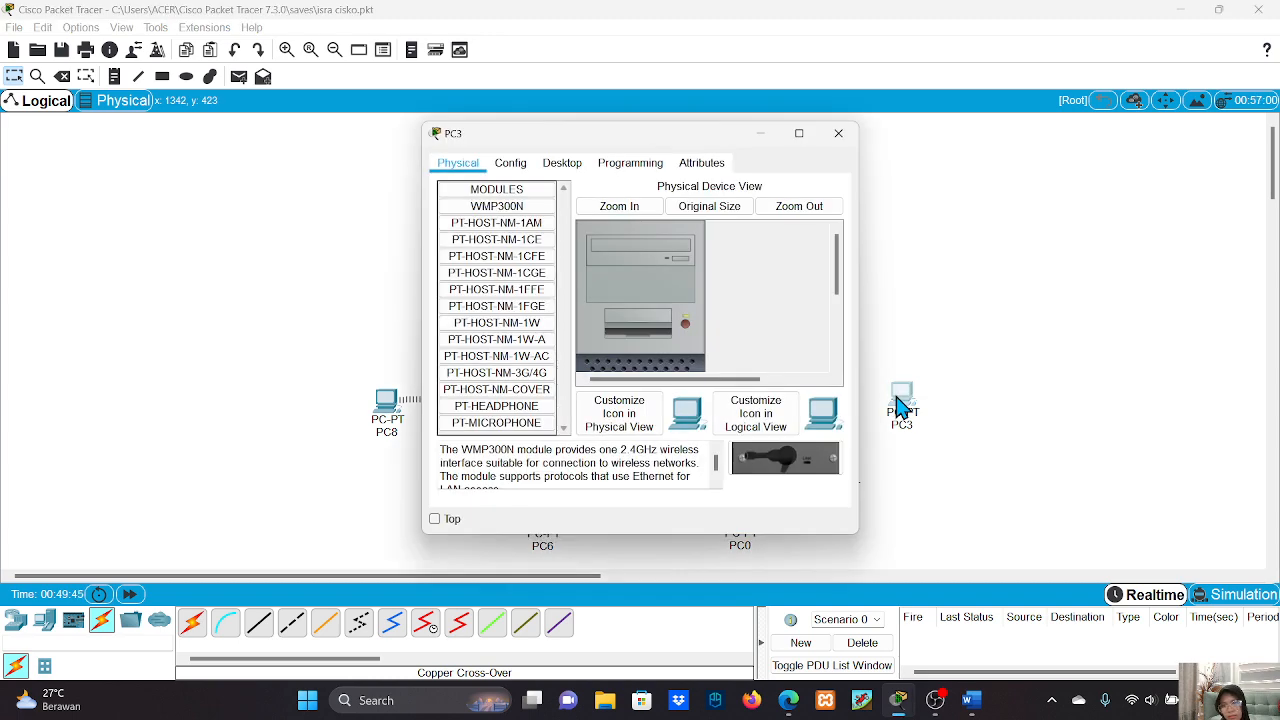
scroll(684, 326, "down", 3)
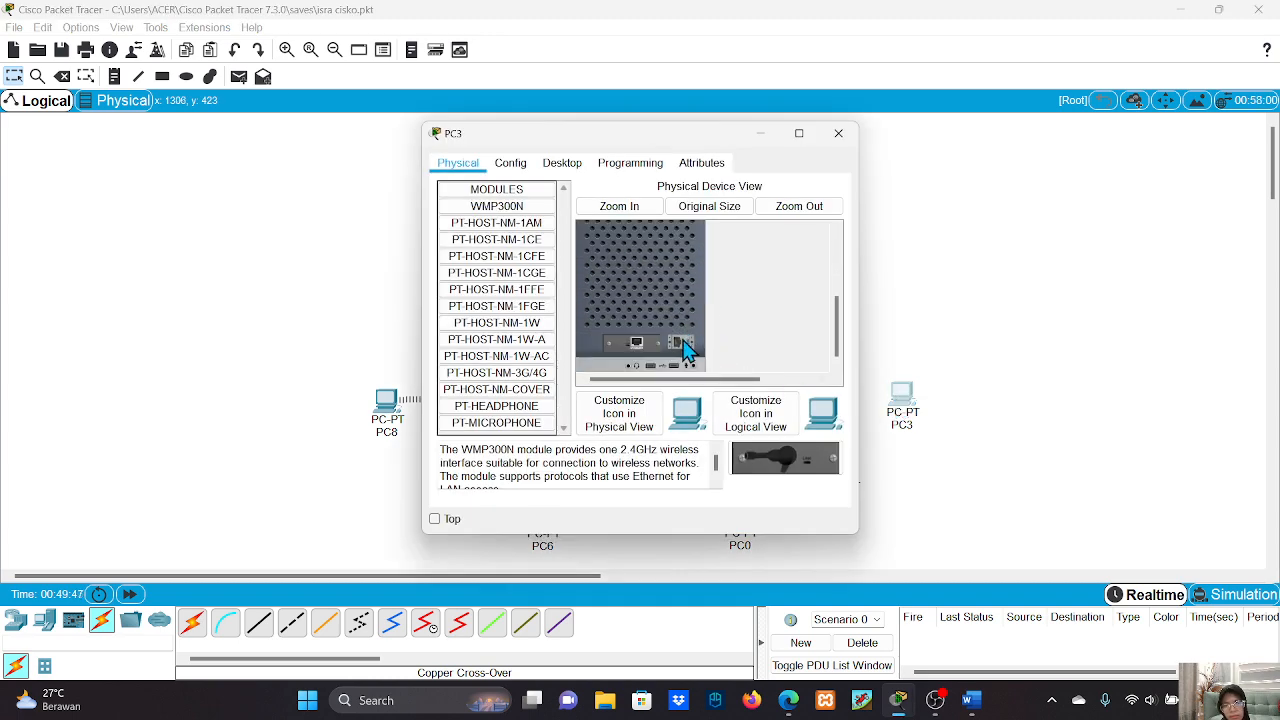
mouse_move(647, 342)
left_mouse_down()
mouse_move(757, 456)
mouse_move(640, 358)
left_mouse_up()
left_click(542, 325)
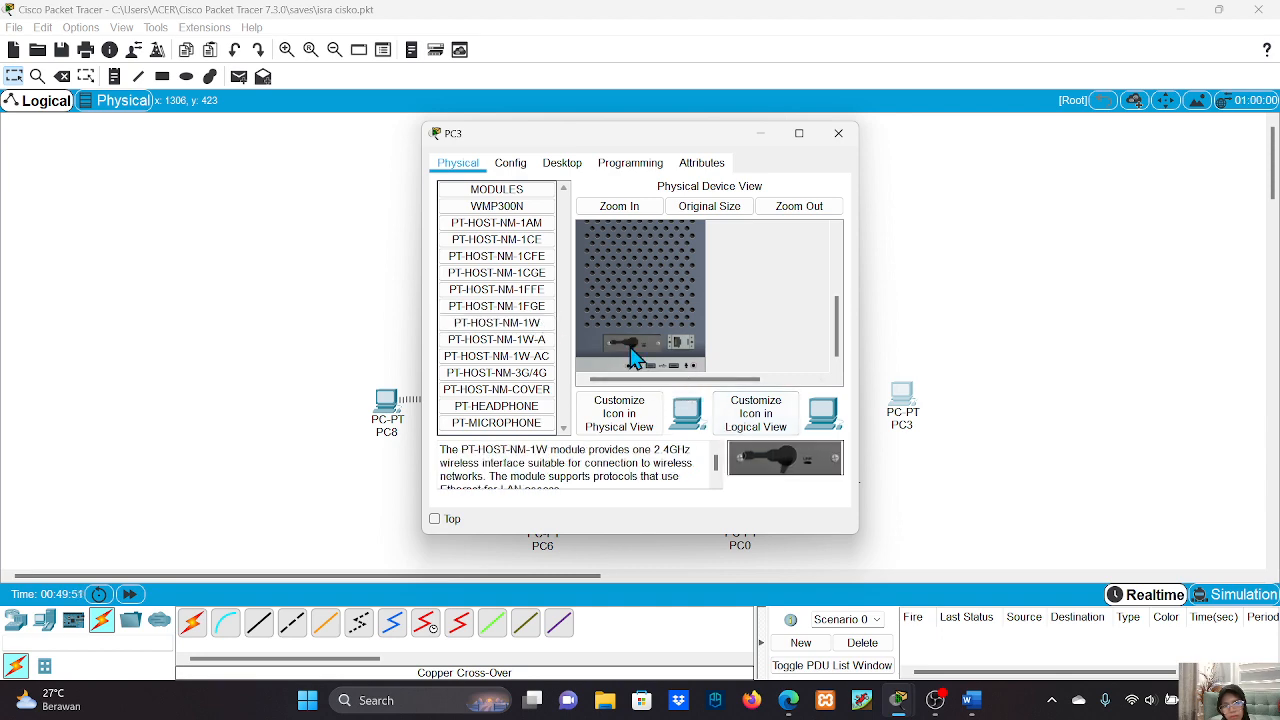
scroll(697, 340, "up", 3)
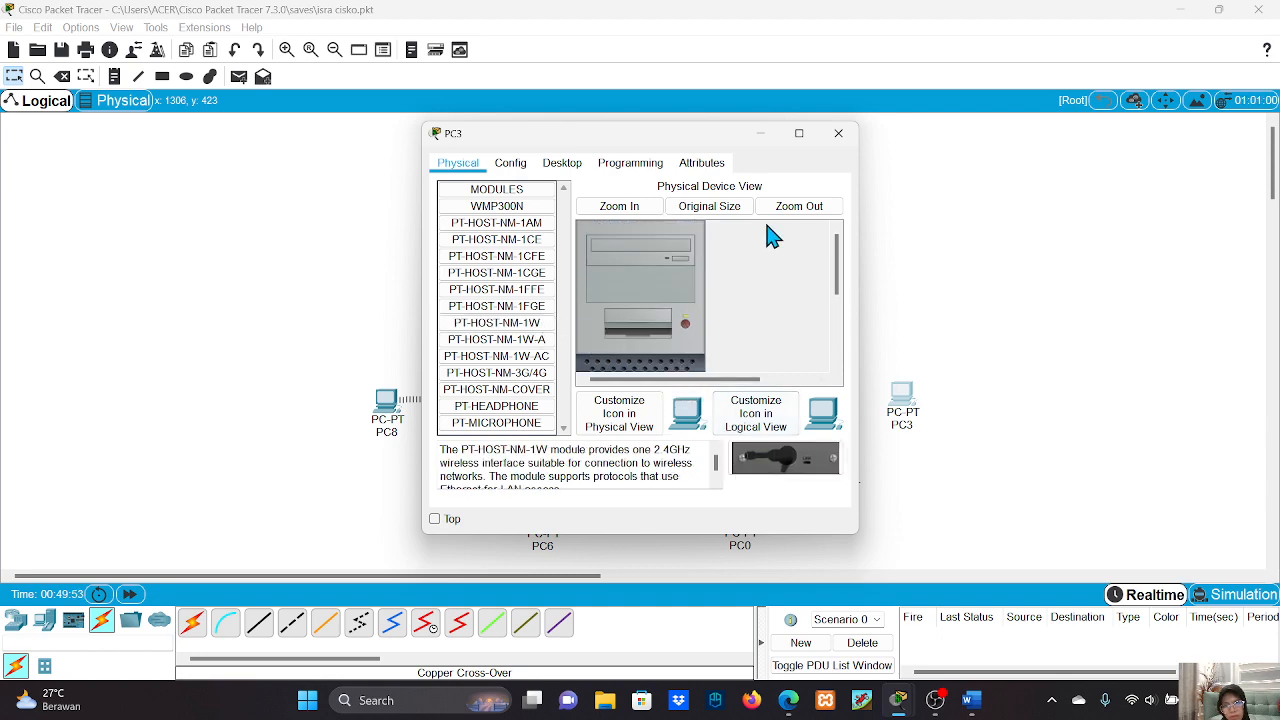
left_click(838, 133)
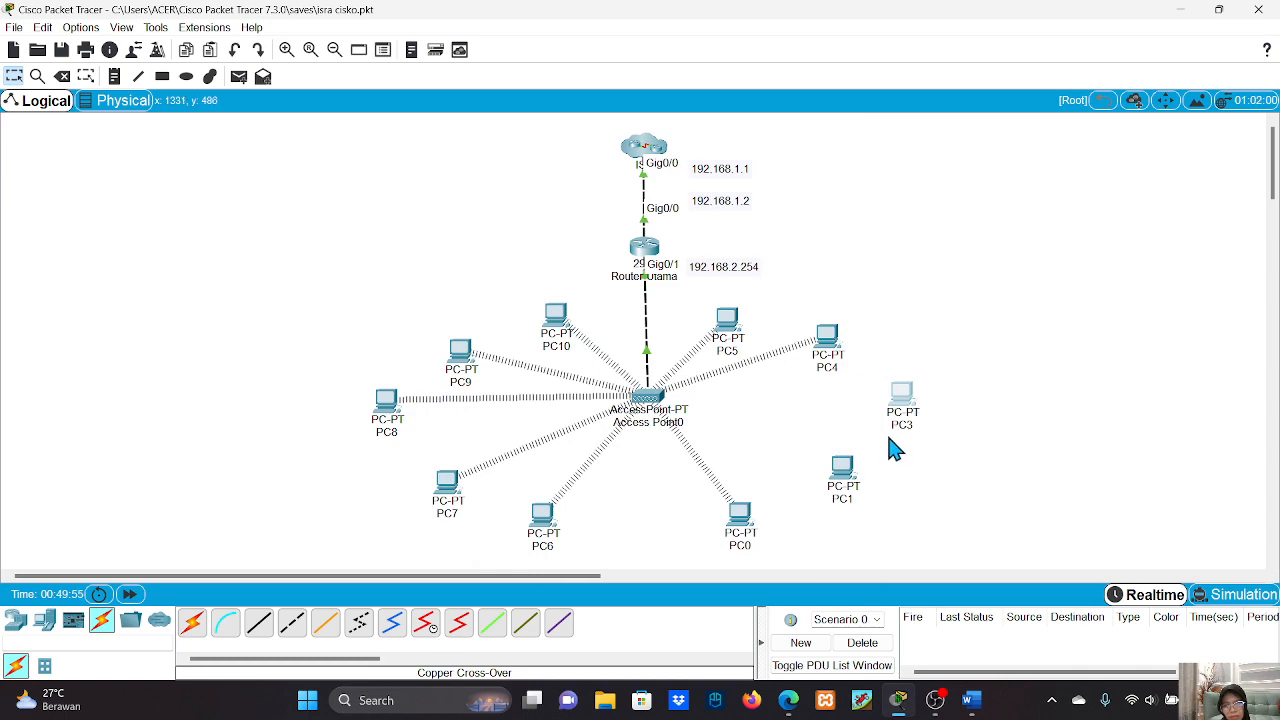
Step: Replace PC1's network module with the PT-HOST-NM-1W wireless module and close the PC's window
left_click(850, 485)
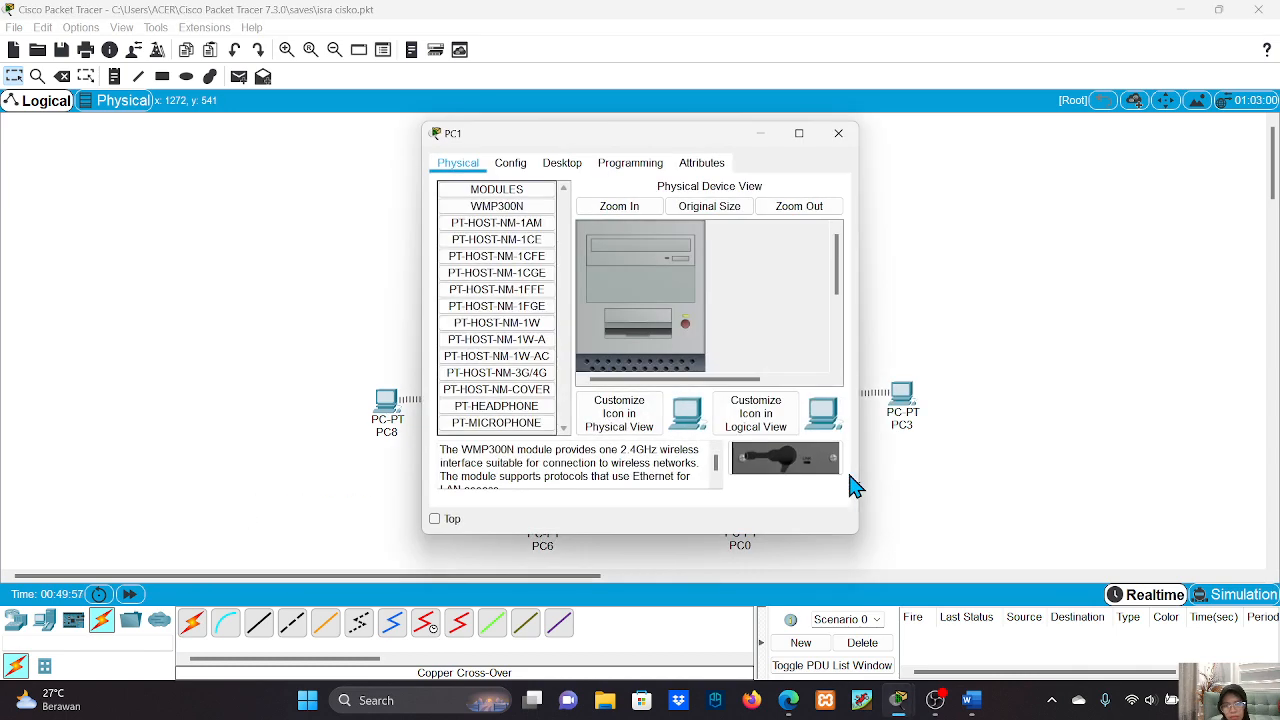
scroll(685, 326, "down", 5)
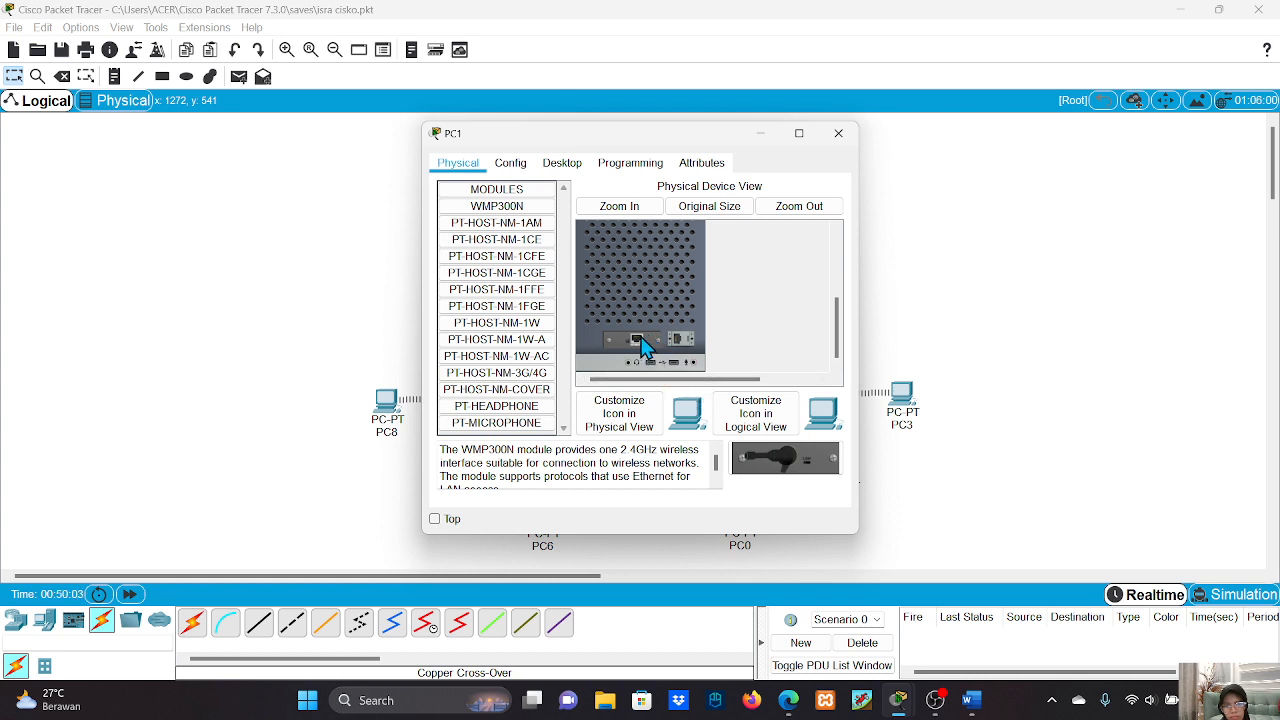
left_click_drag(640, 339, 772, 464)
left_click(531, 324)
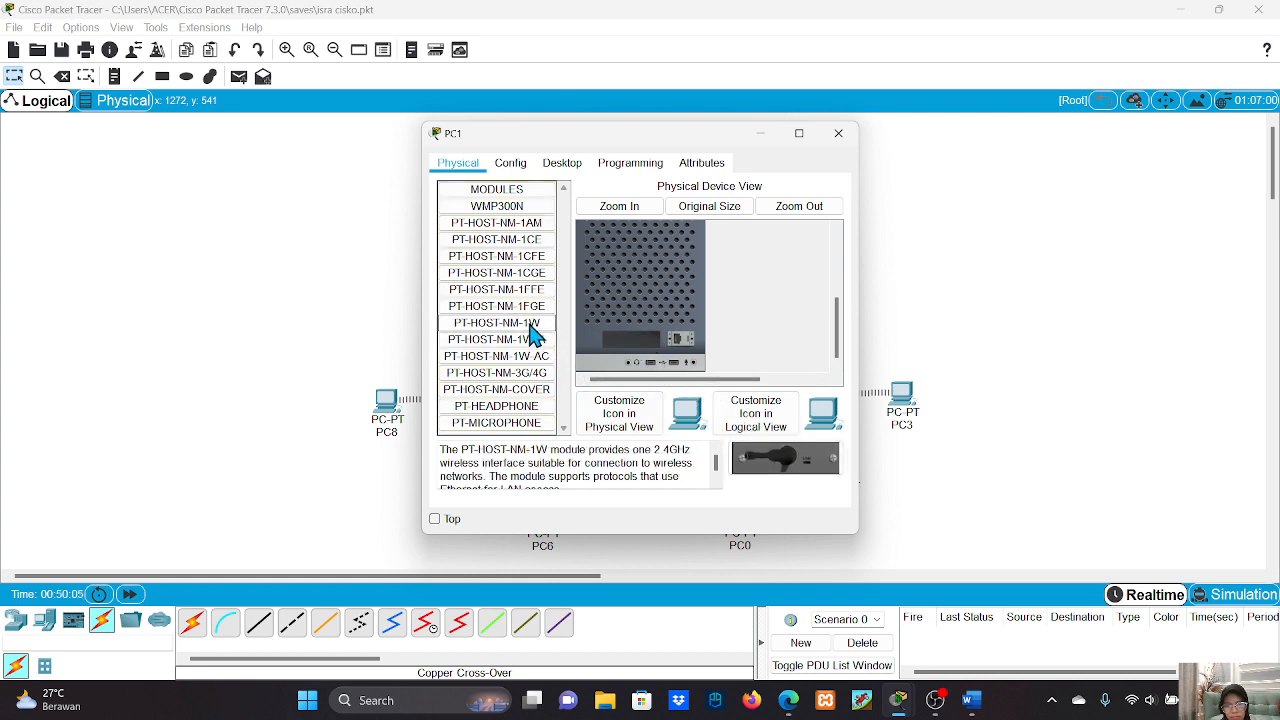
left_click_drag(760, 475, 636, 358)
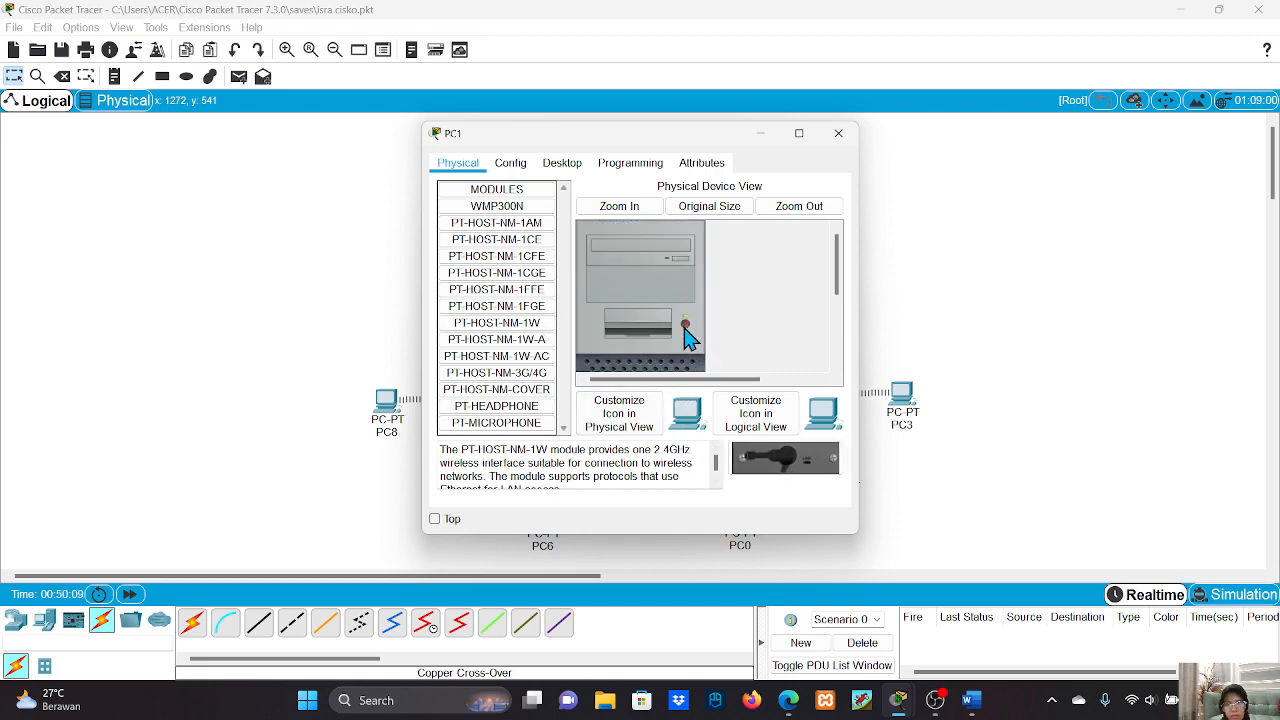
left_click(838, 133)
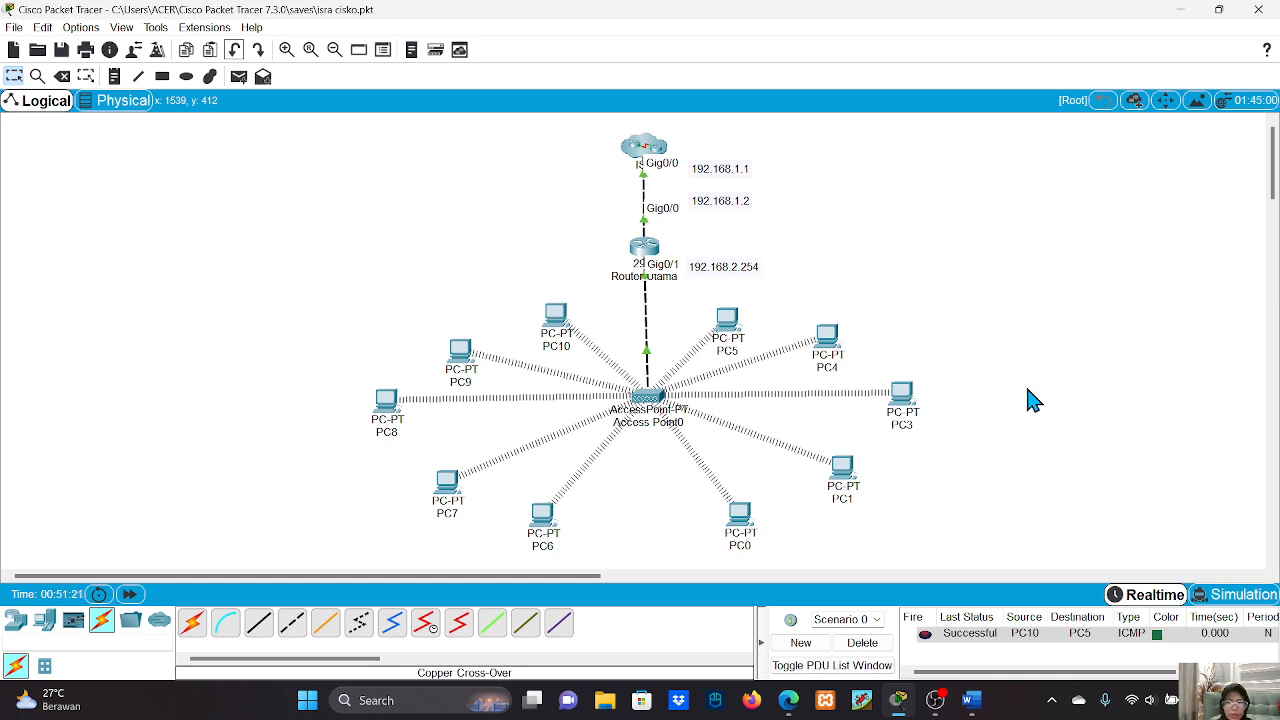
left_click(263, 80)
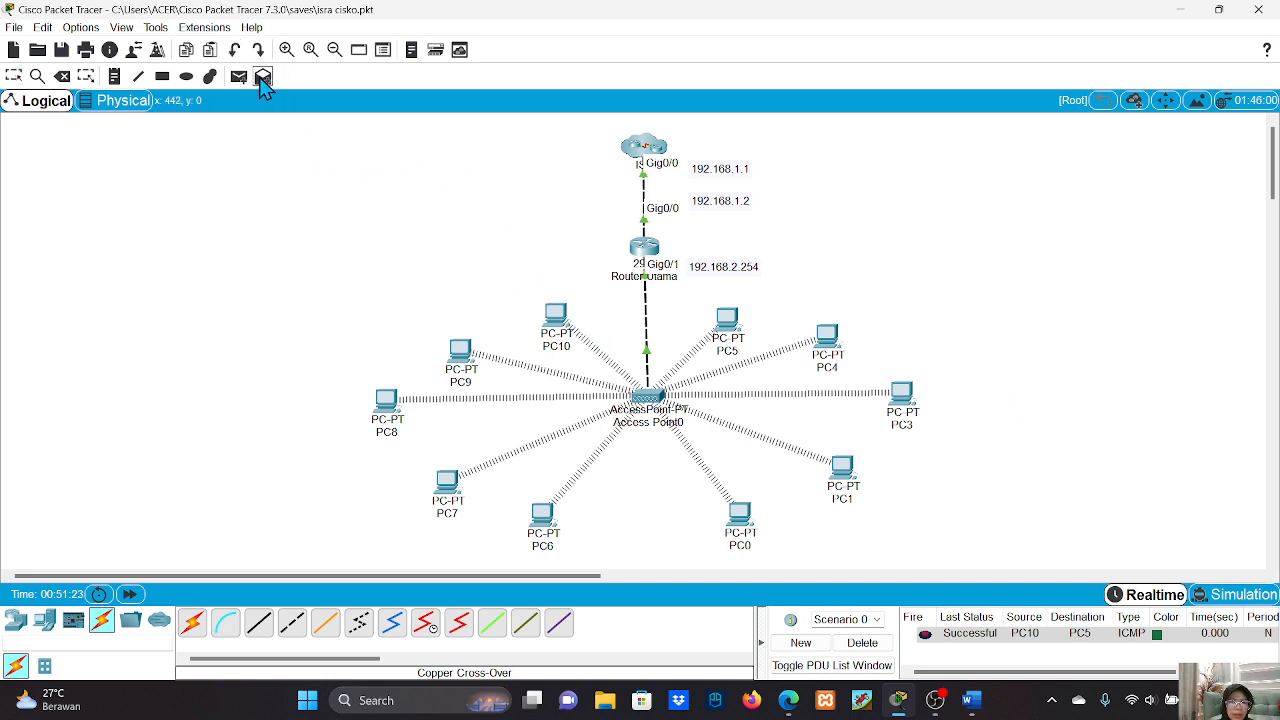
left_click(385, 400)
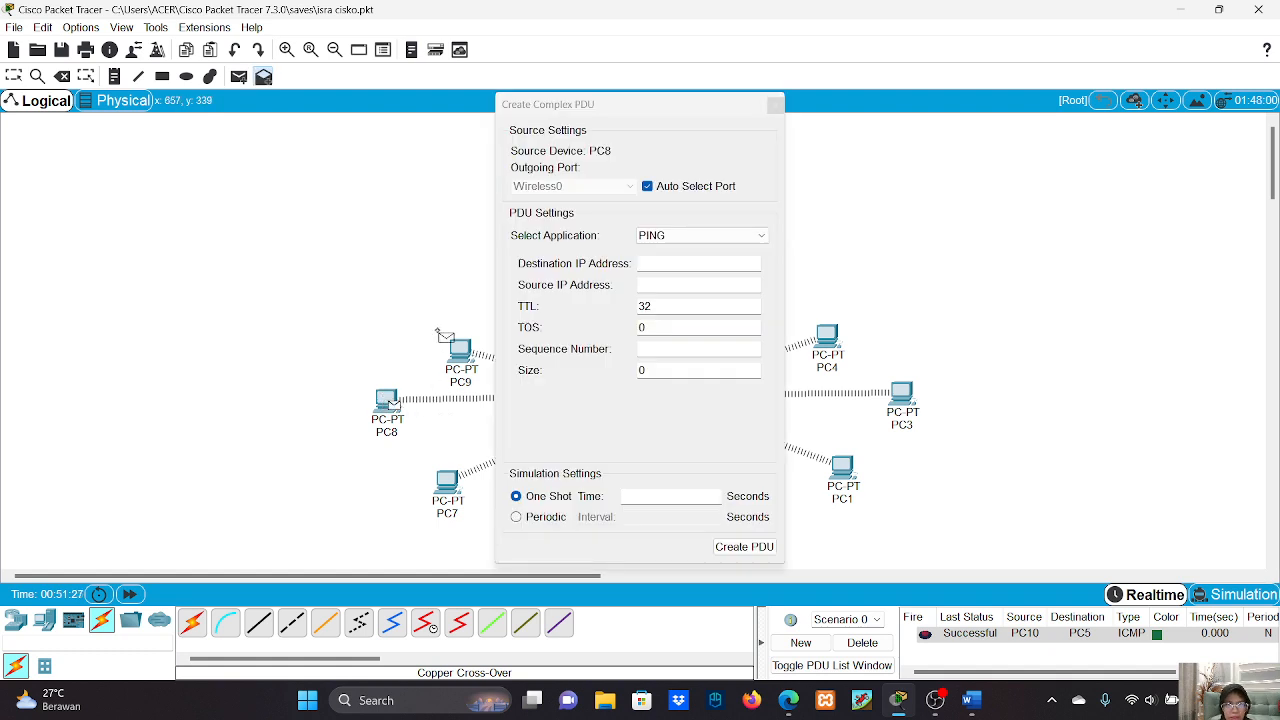
left_click(775, 104)
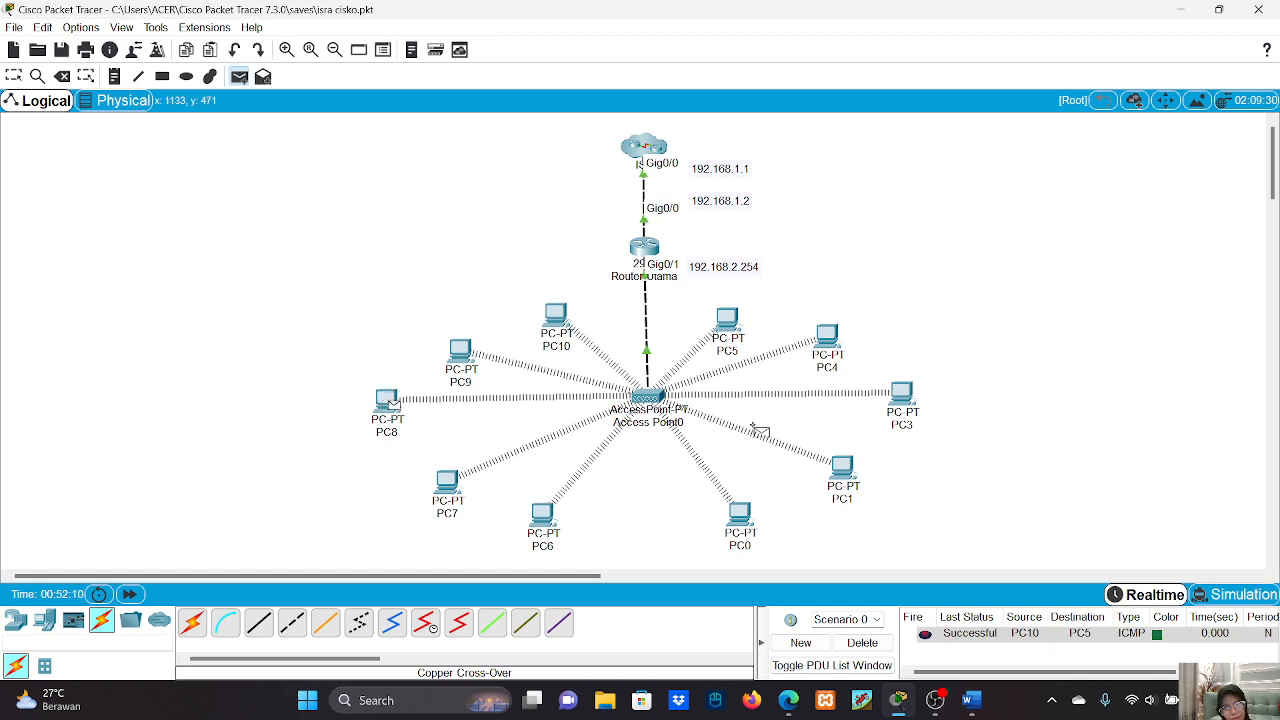
Step: Test connectivity by sending simple PDUs from PC8 to PC0 and from PC7 to PC4
left_click(741, 512)
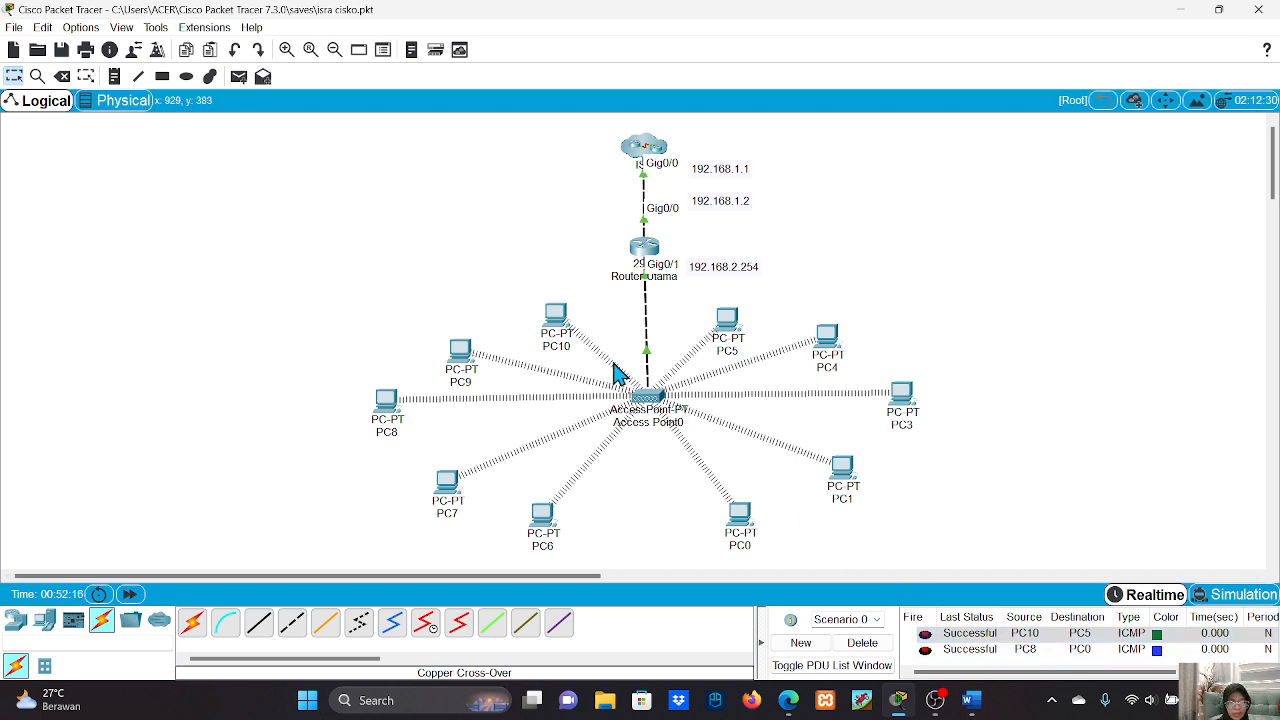
left_click(240, 84)
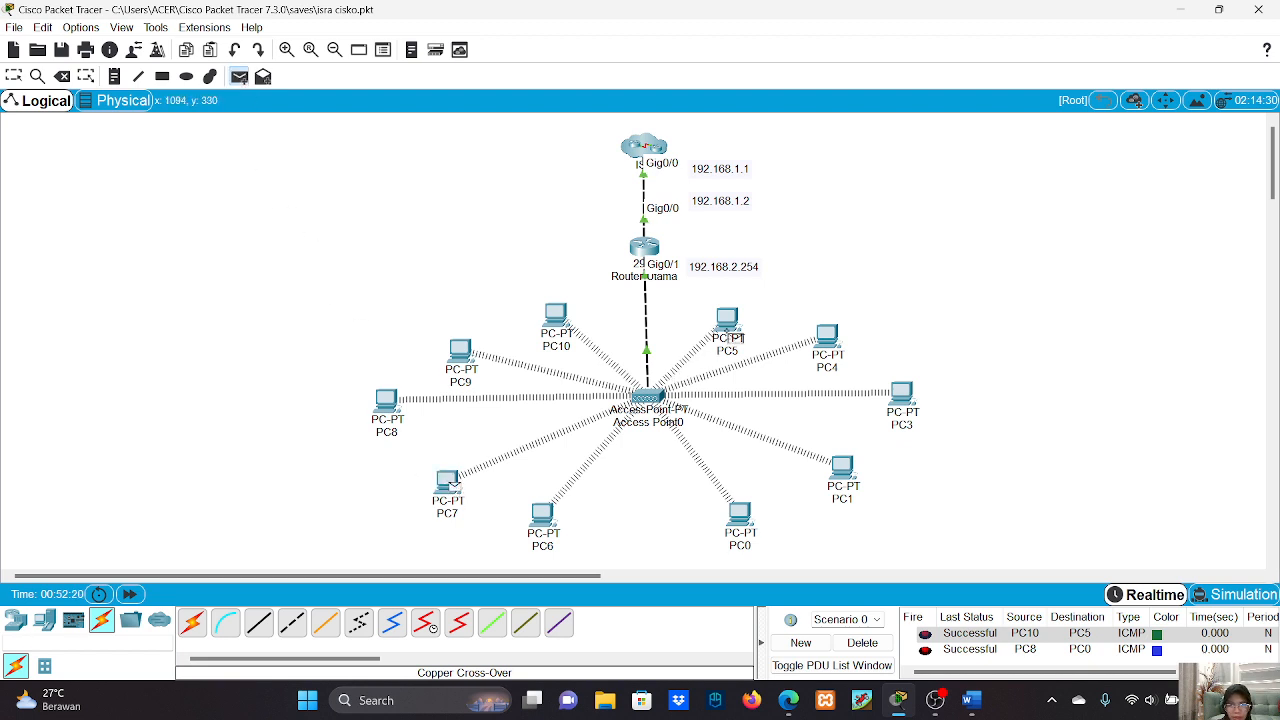
left_click(826, 335)
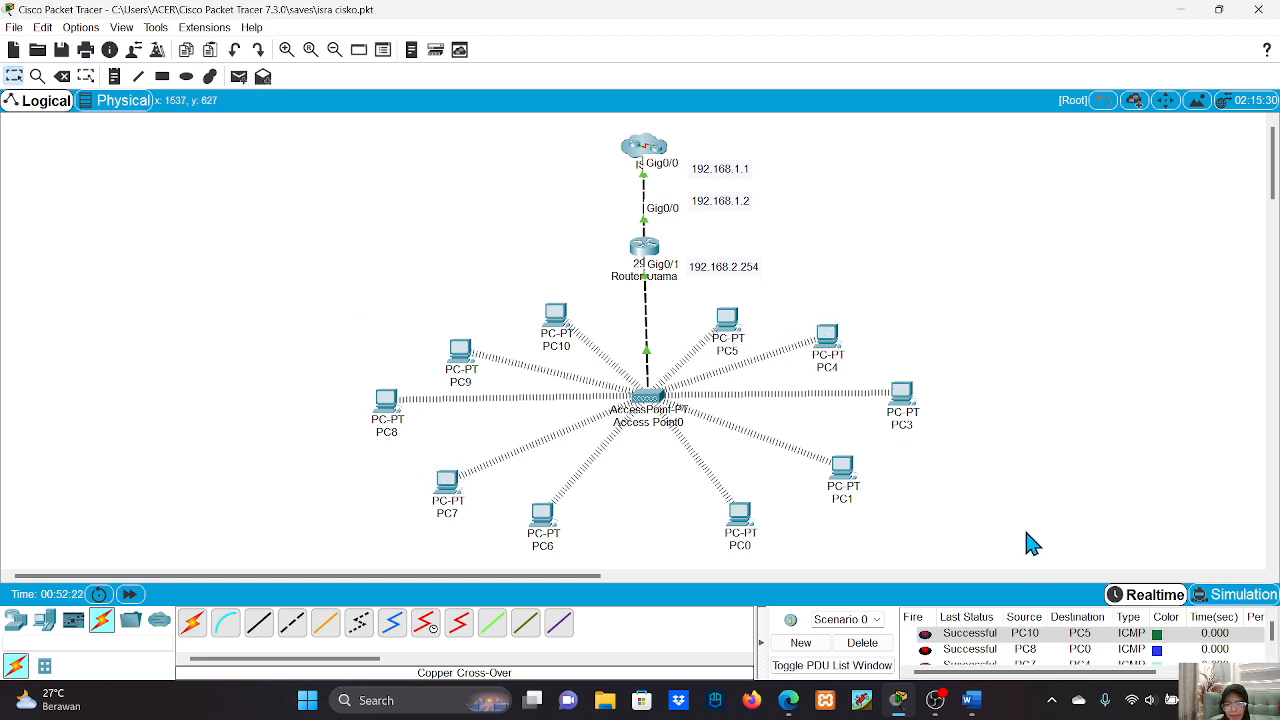